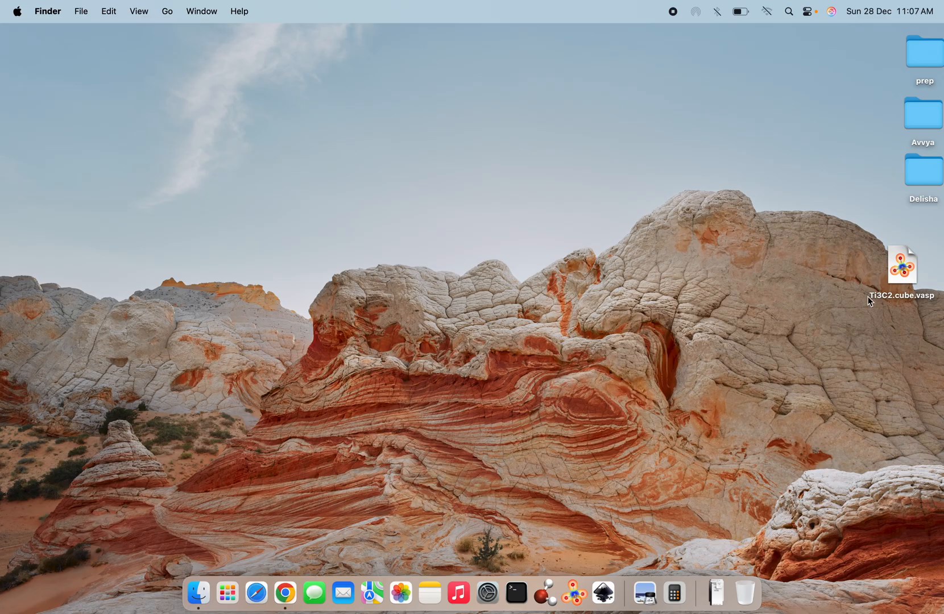
Open Ti3C2.cube.vasp from the desktop in VESTA and view the structure along the b and a axes
double_click(903, 271)
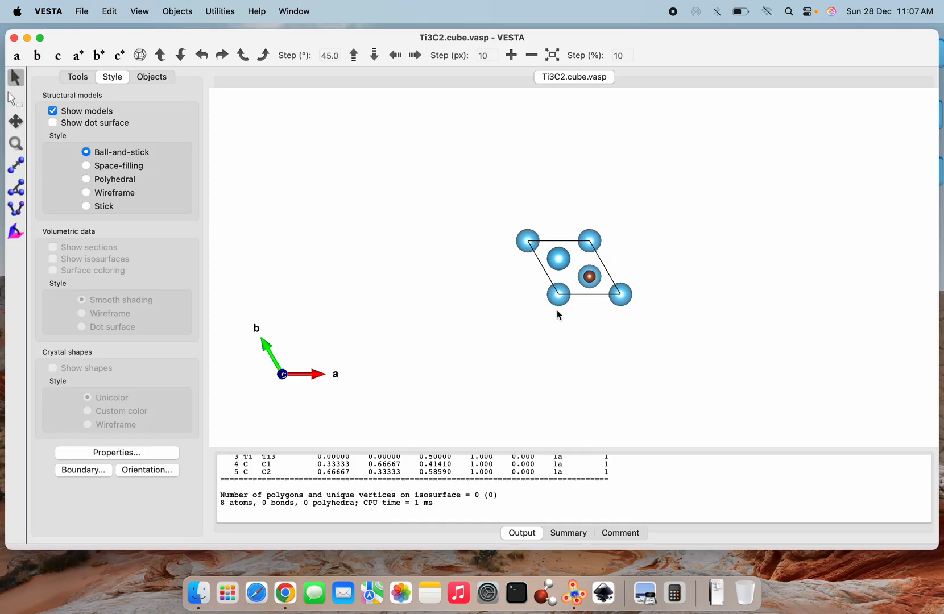
scroll(557, 310, "up", 5)
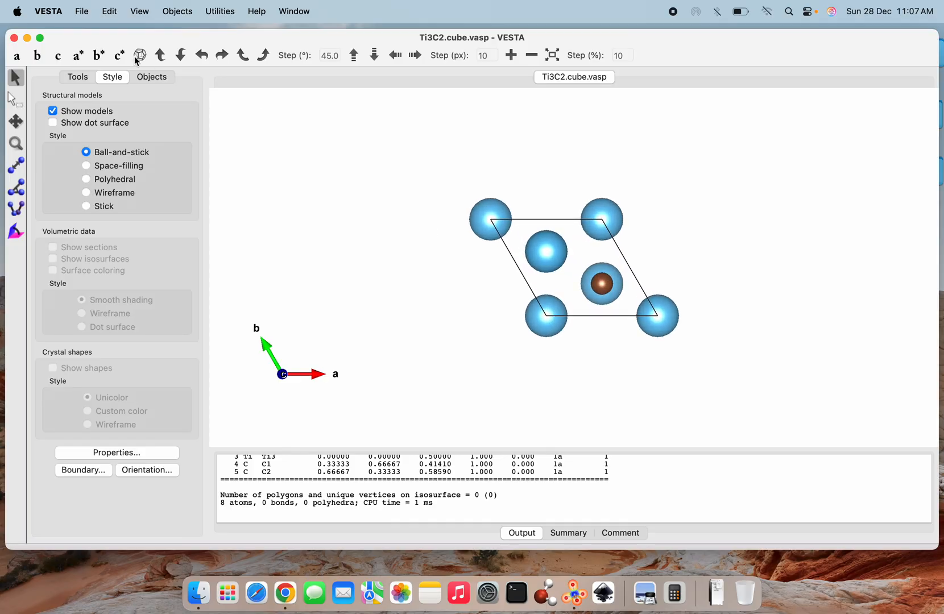
left_click(38, 57)
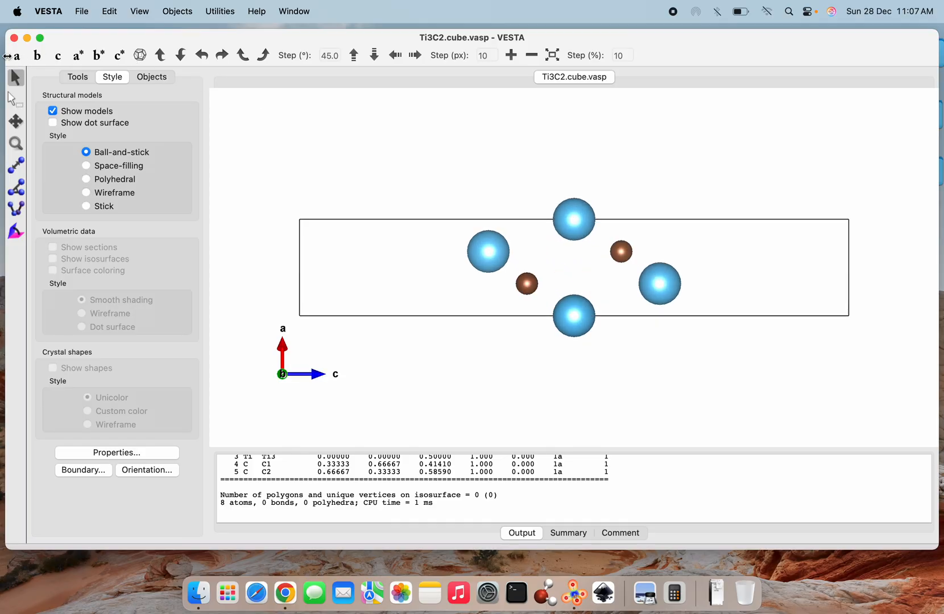
left_click(19, 59)
scroll(684, 355, "down", 4)
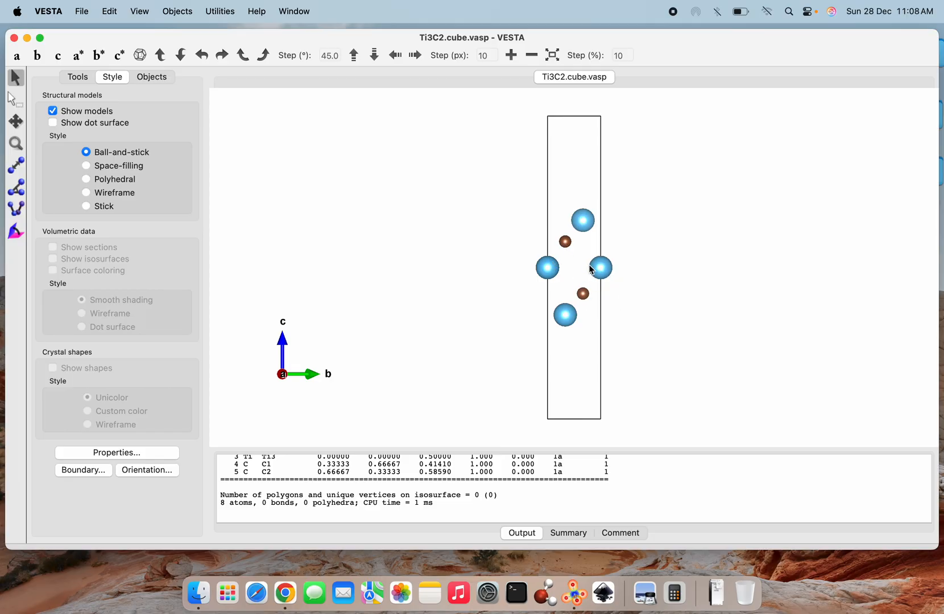
Set the boundary ranges x(max) and y(max) to 0.99 to hide the duplicate atoms on the cell edges
left_click(181, 15)
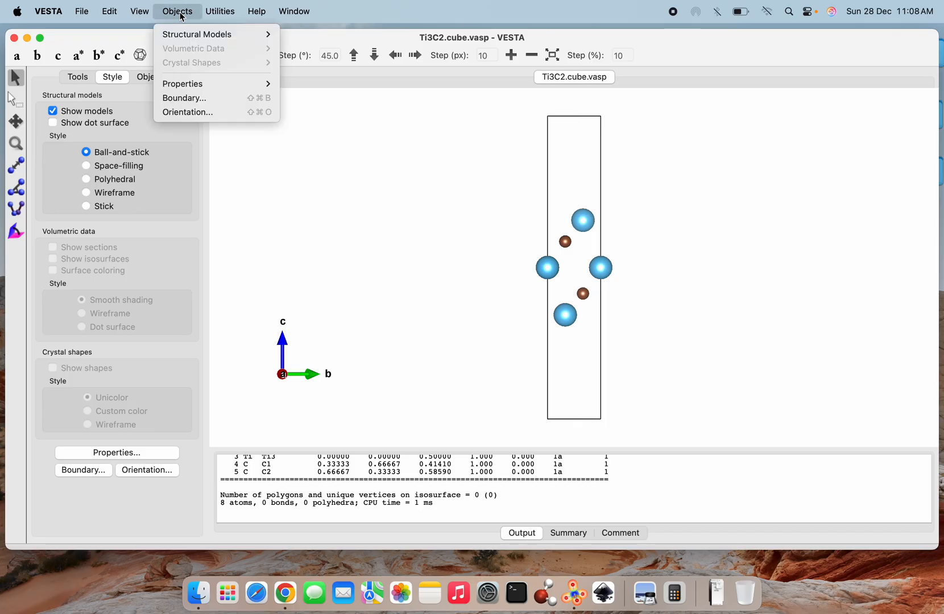
left_click(189, 98)
left_click(223, 91)
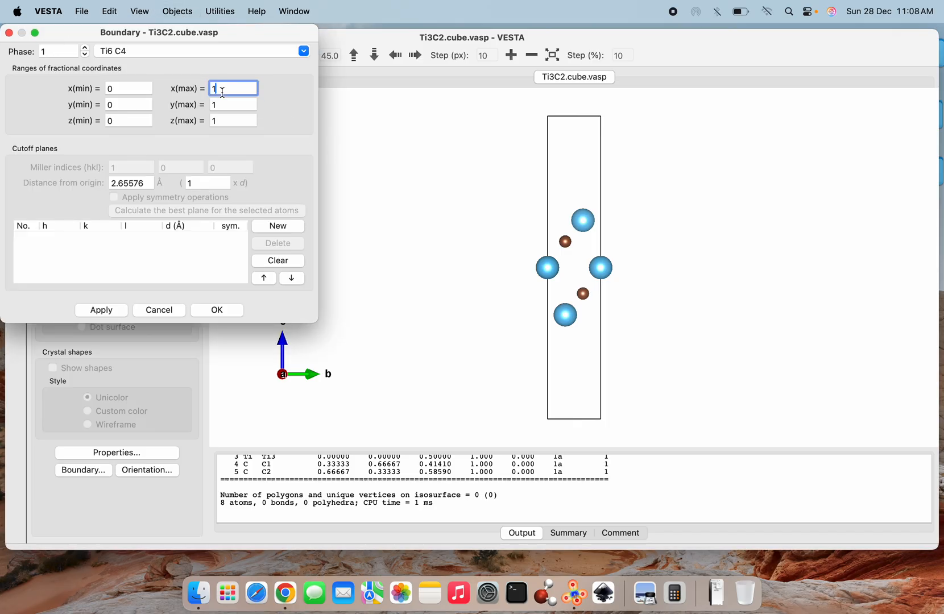
key("BackSpace")
type("0.99")
key("Tab")
key("BackSpace")
type("0.99")
left_click(100, 310)
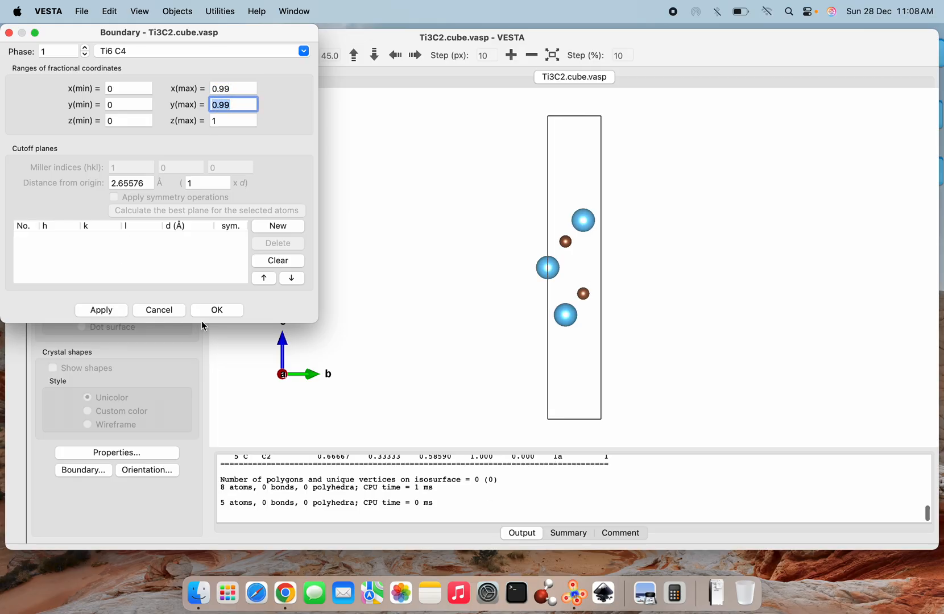
left_click(216, 311)
Examine the Ti3C2 cell from several angles and along the c axis, together with its lattice parameter summary
left_click_drag(516, 333, 529, 356)
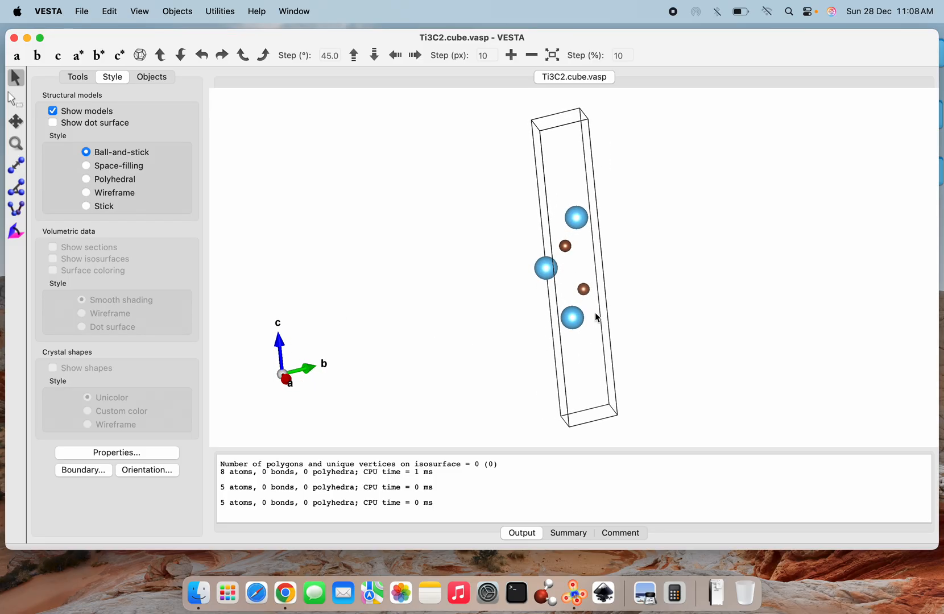
left_click_drag(593, 302, 567, 296)
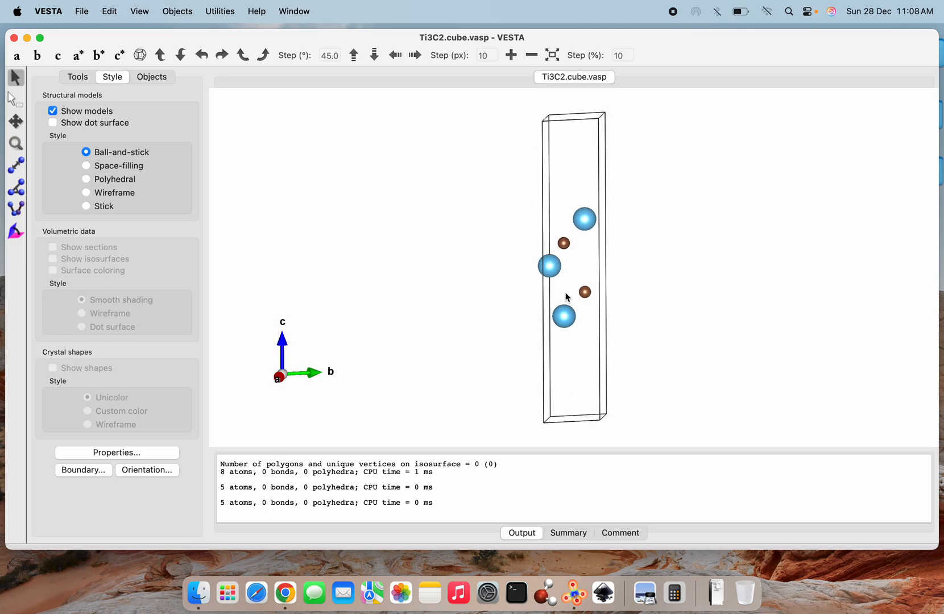
left_click(565, 534)
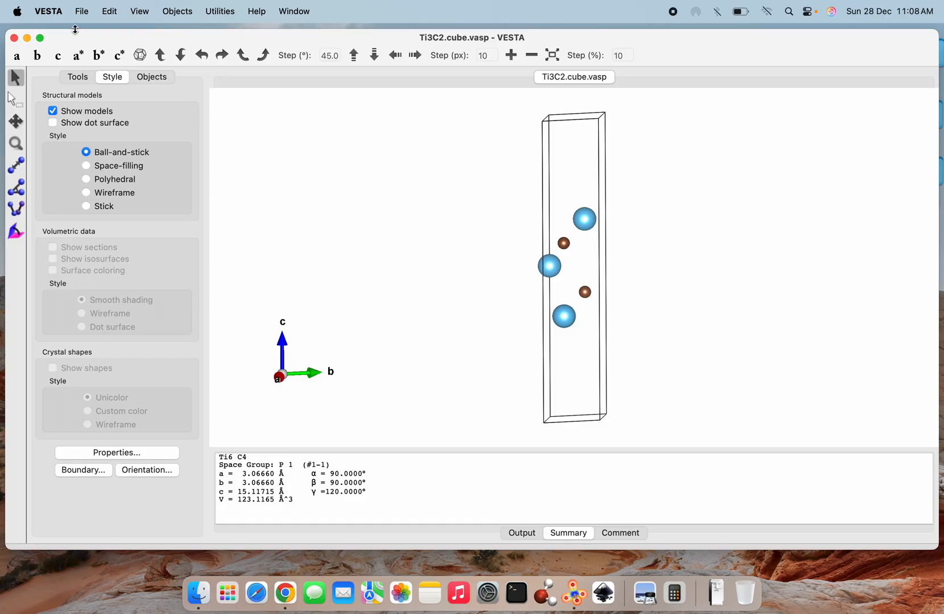
left_click(59, 57)
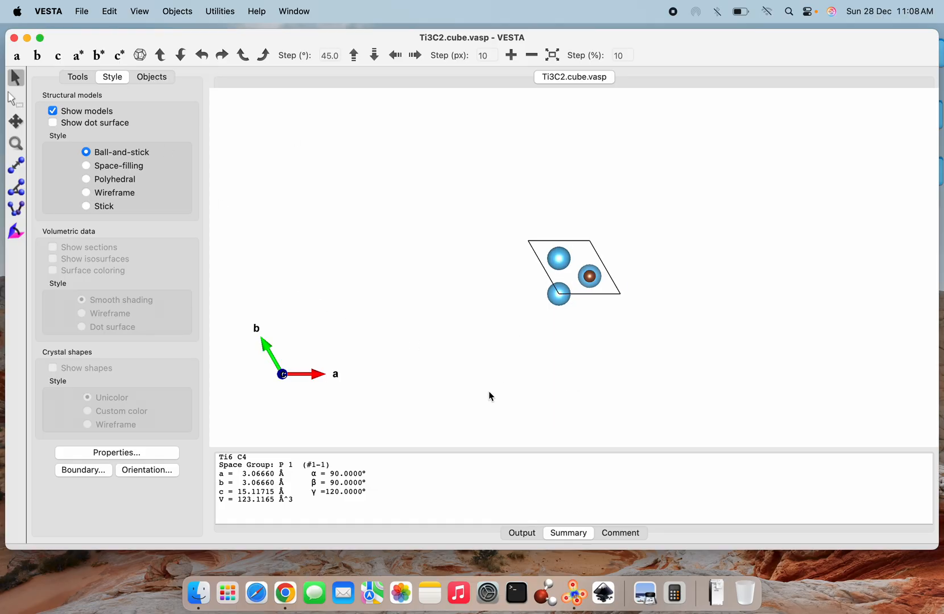
scroll(491, 395, "up", 5)
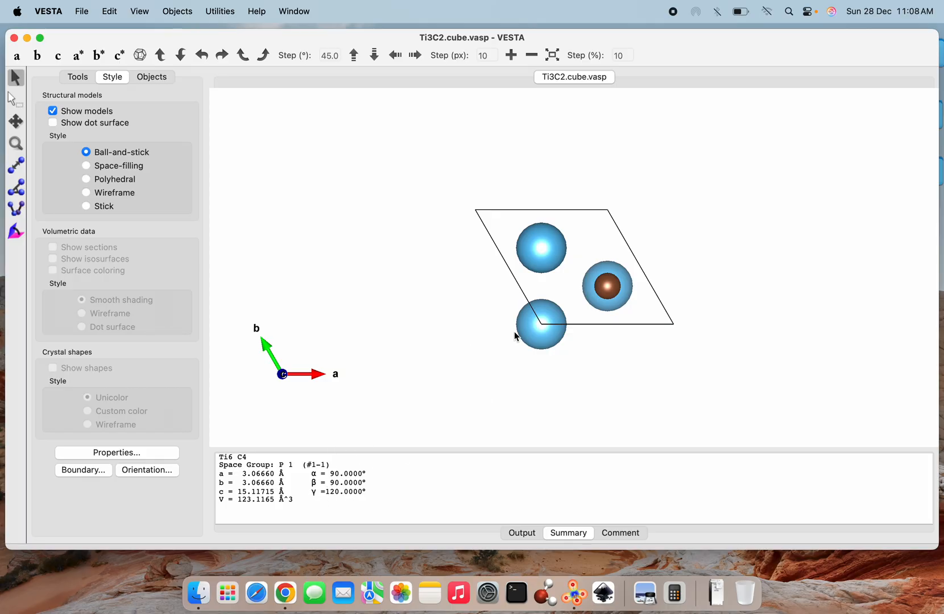
left_click_drag(535, 334, 454, 54)
scroll(540, 131, "down", 3)
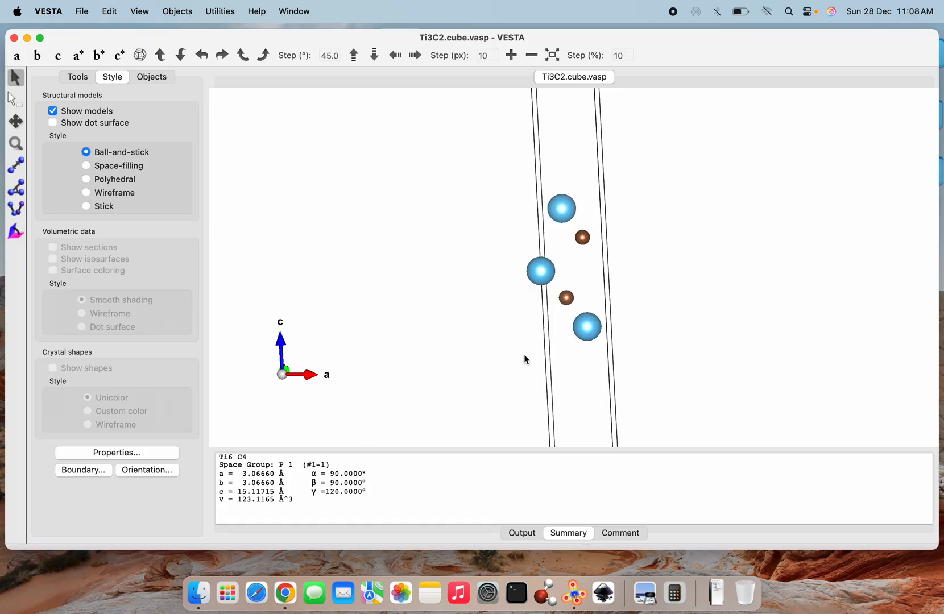
mouse_move(524, 355)
left_mouse_down()
mouse_move(553, 329)
mouse_move(548, 352)
mouse_move(533, 348)
left_mouse_up()
scroll(534, 348, "down", 5)
scroll(534, 348, "up", 3)
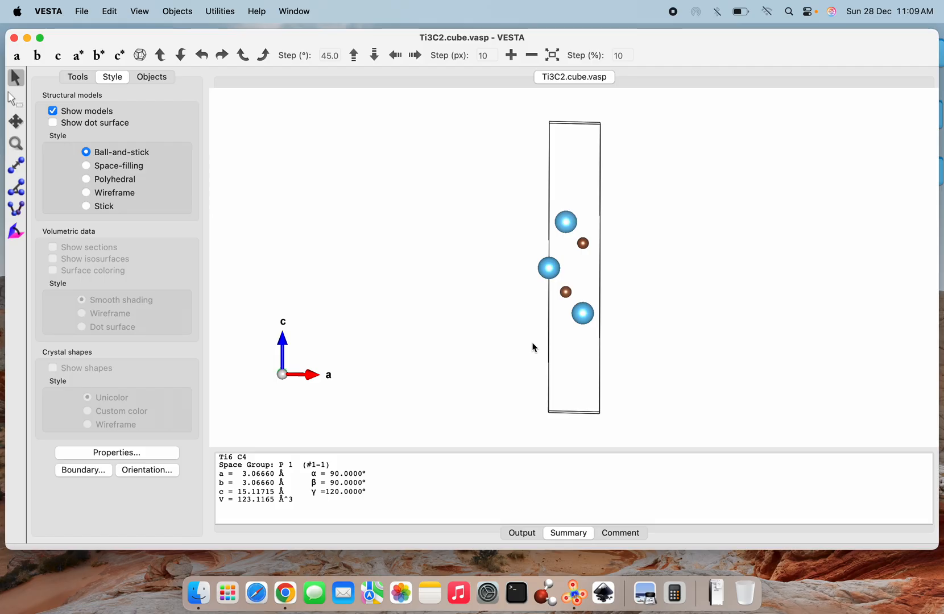
Change the triclinic unit cell's space group setting to no. 4, C 1, keeping the 3D geometry
left_click(81, 11)
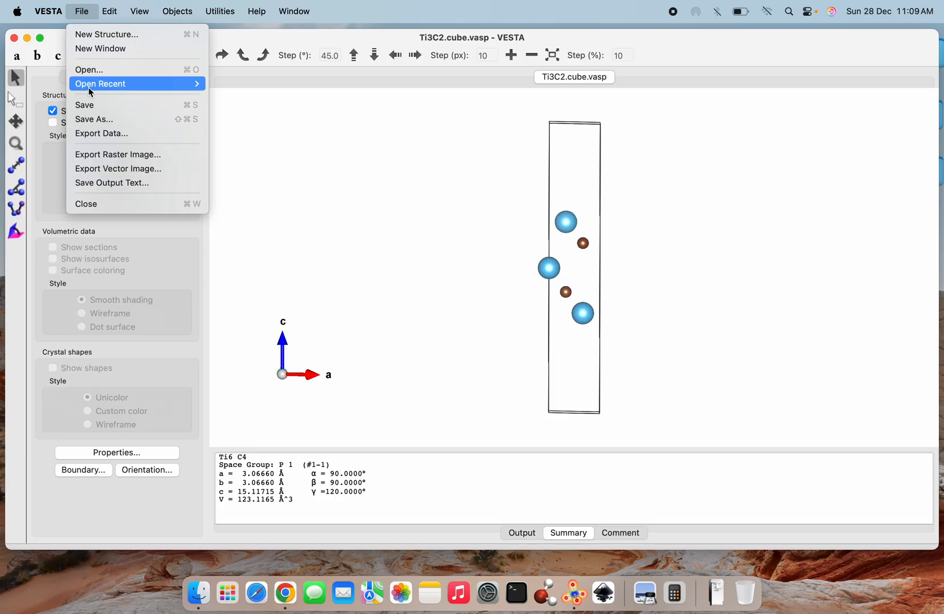
mouse_move(112, 16)
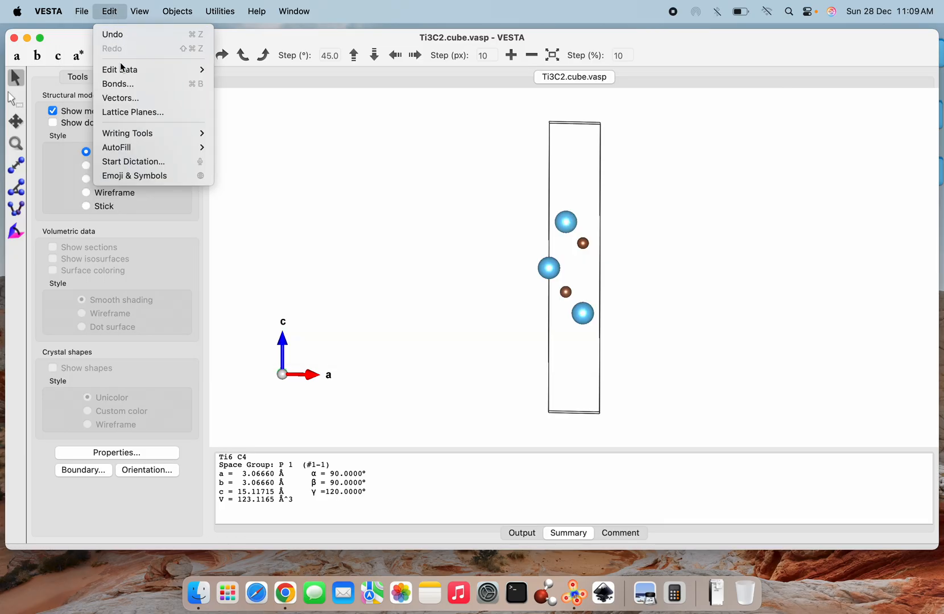
mouse_move(126, 69)
left_click(239, 85)
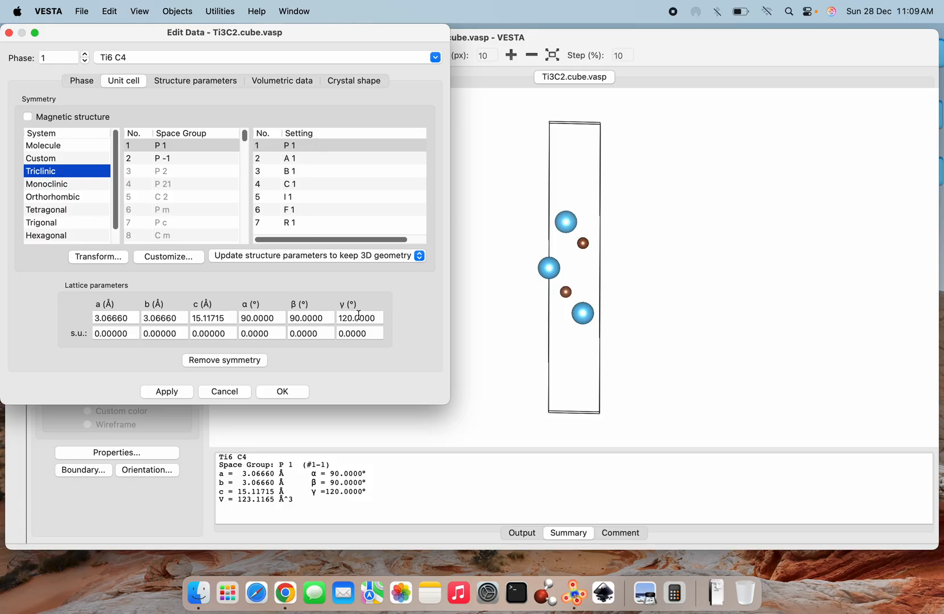
left_click(292, 185)
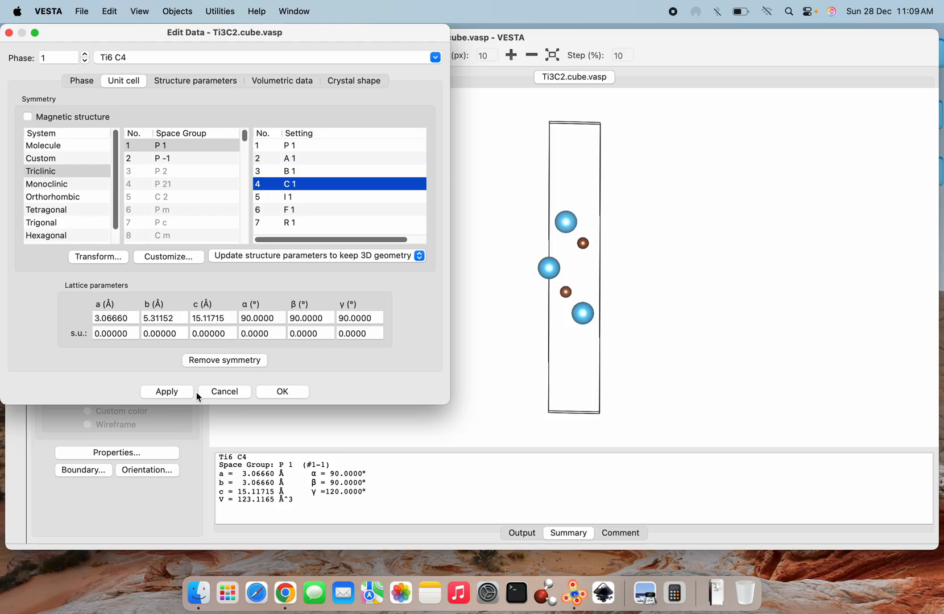
left_click(170, 393)
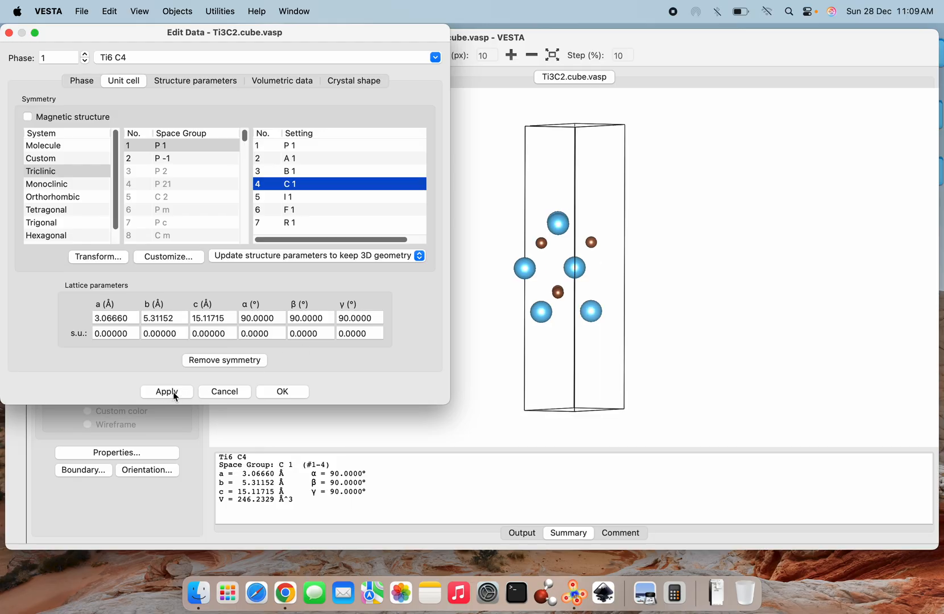
left_click(284, 394)
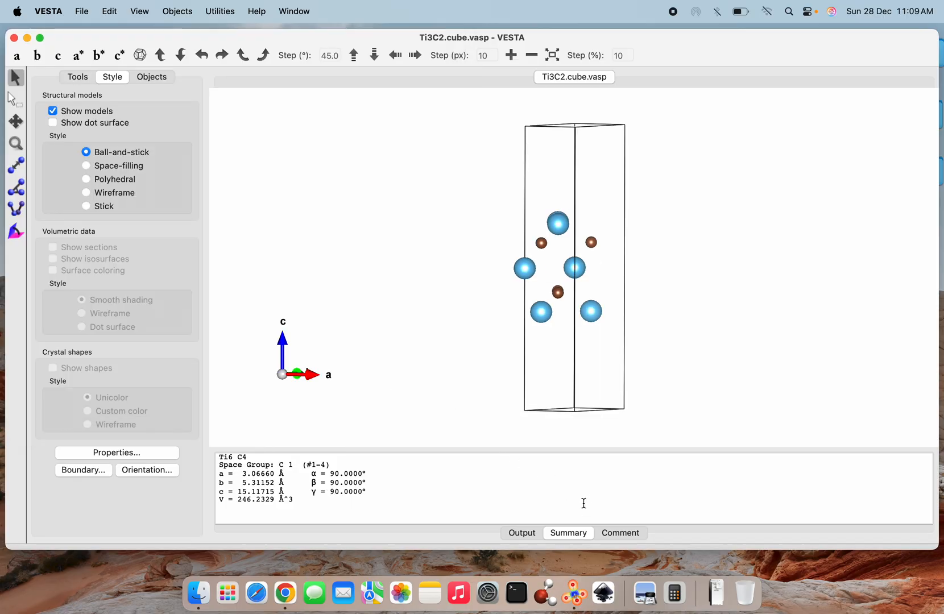
Inspect the converted cell by rotating it and viewing it along the a, b and c axes
left_click_drag(571, 342, 645, 351)
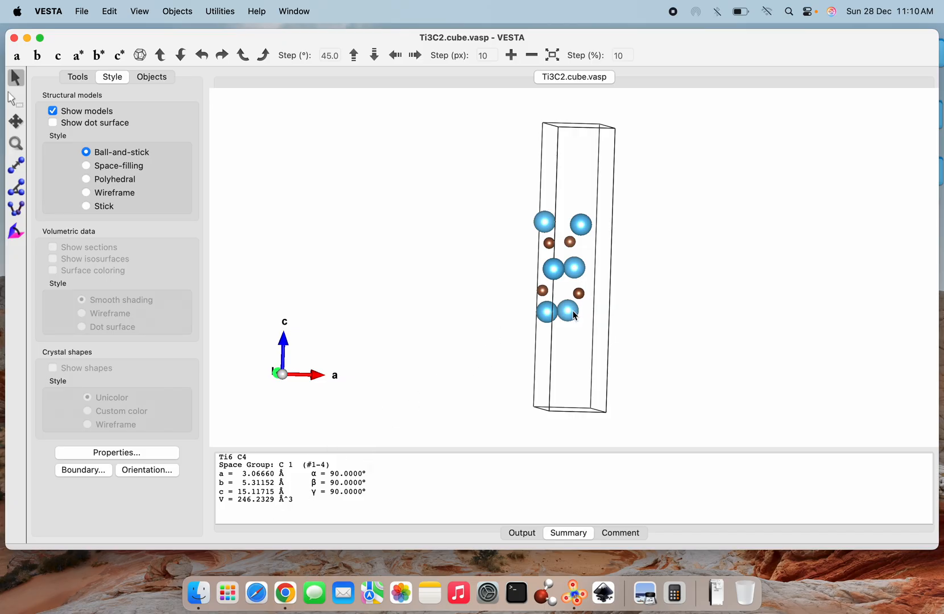
left_click_drag(575, 315, 562, 172)
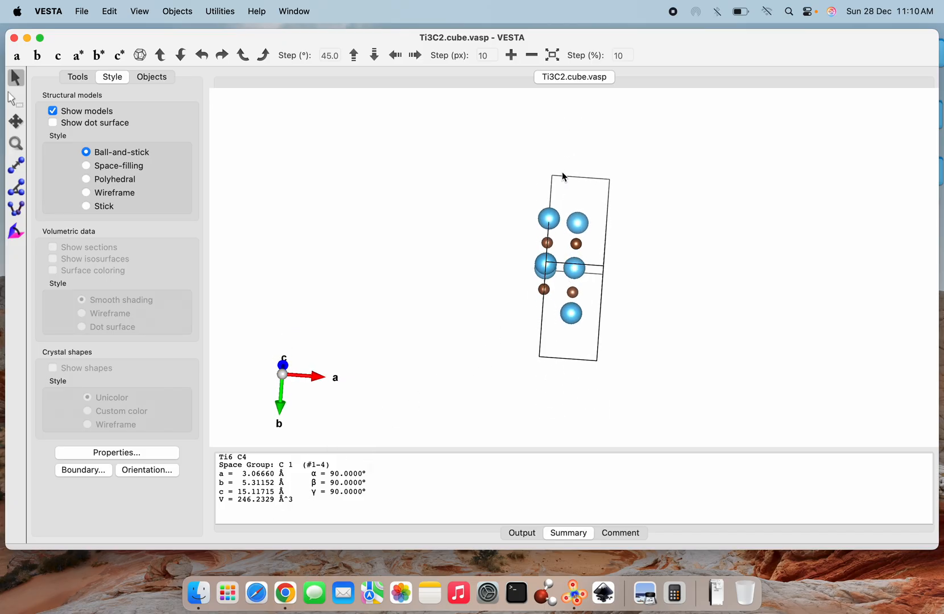
left_click(17, 59)
left_click(38, 58)
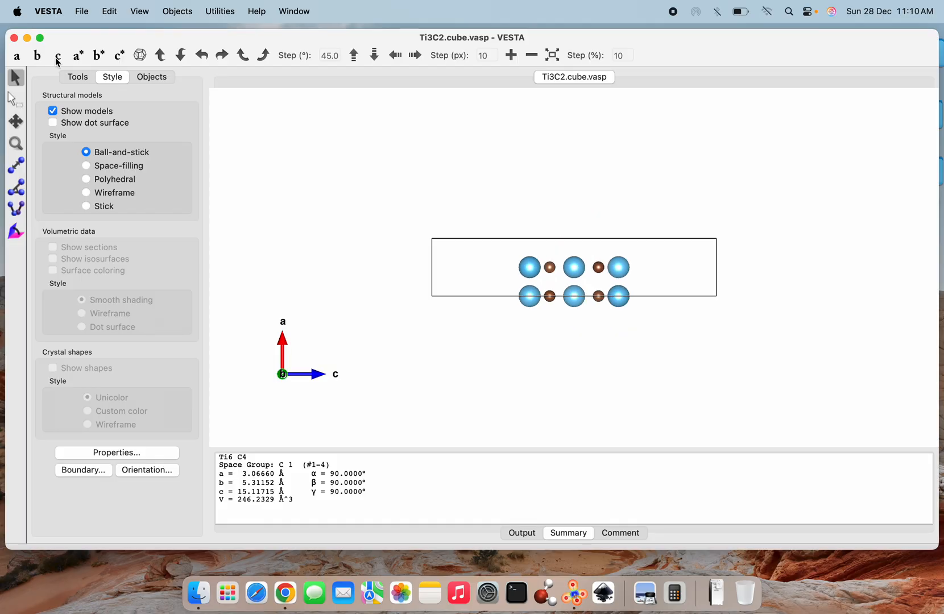
left_click(57, 59)
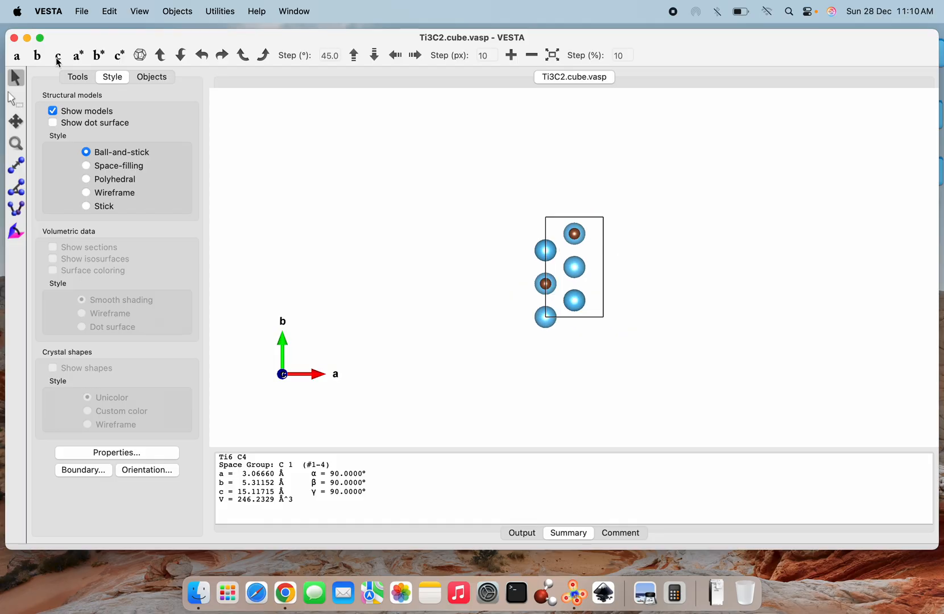
Export the structure to the Desktop as a VASP file named Ti3C2_rect, with fractional coordinates and the current unit cell
left_click(82, 12)
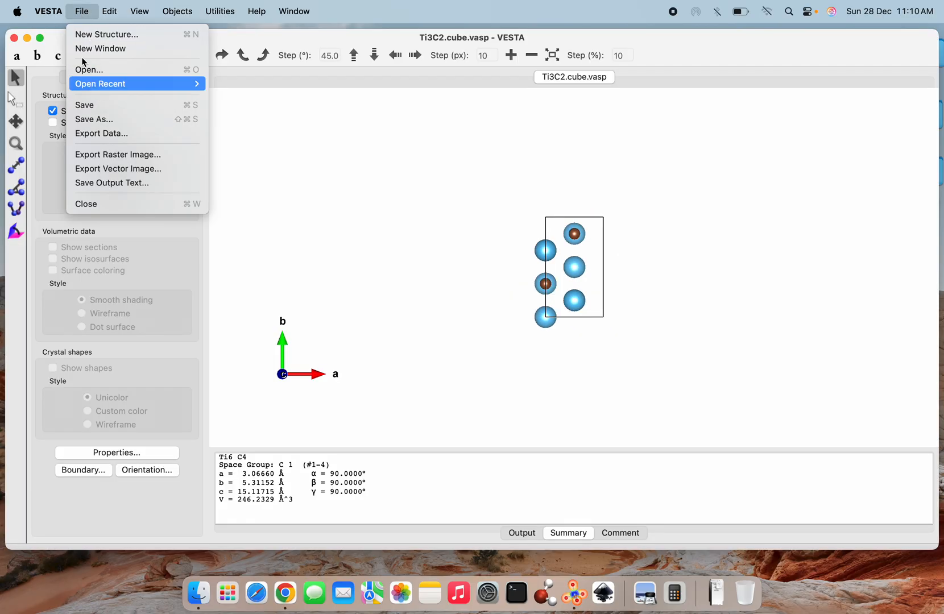
left_click(100, 134)
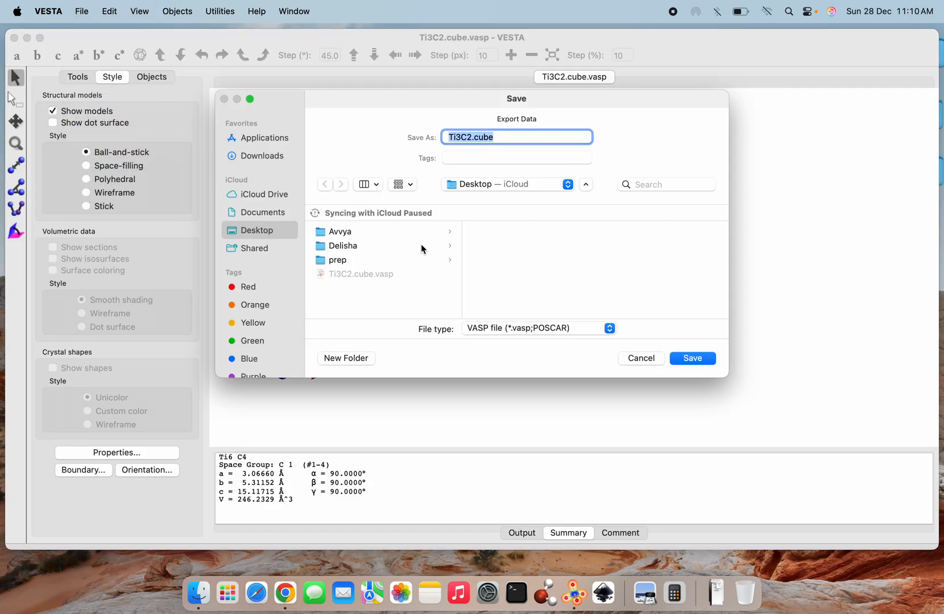
left_click(500, 141)
key("BackSpace")
key("BackSpace")
key("BackSpace")
key("BackSpace")
key("BackSpace")
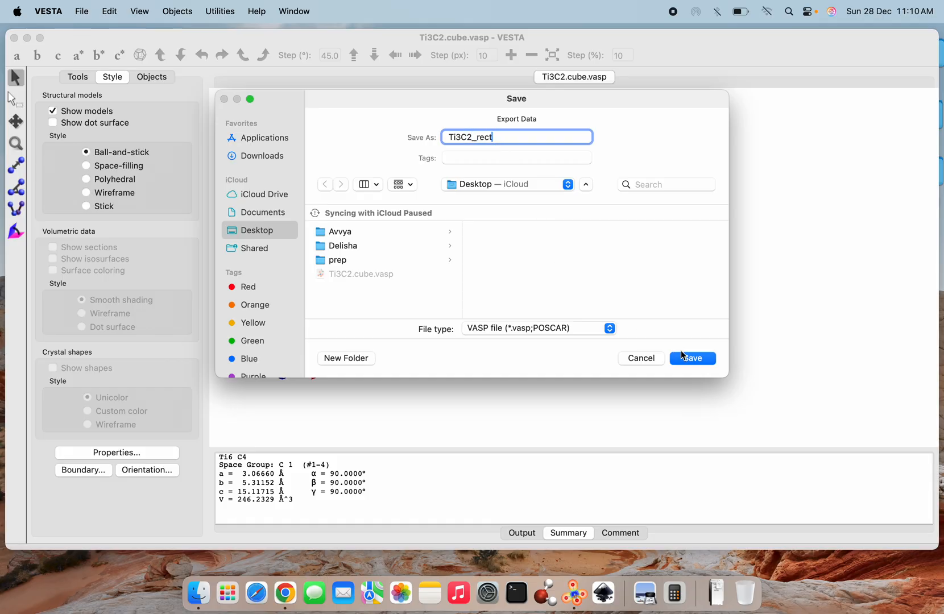
left_click(694, 360)
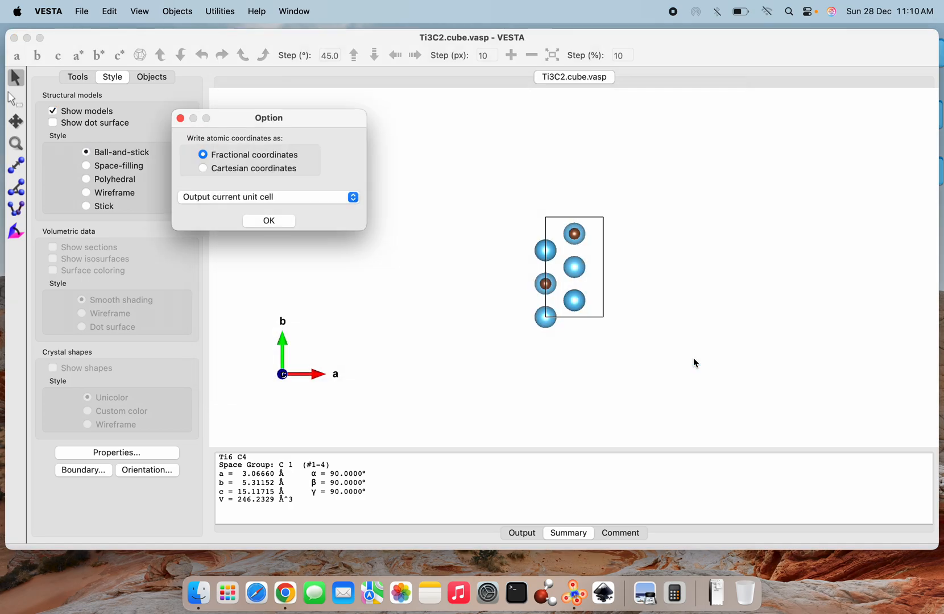
left_click(269, 222)
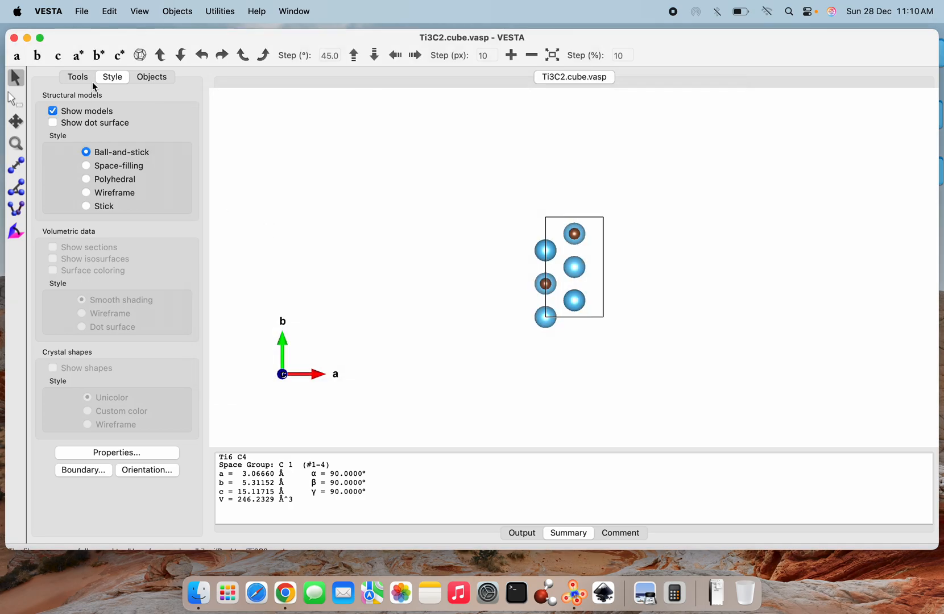
Open the exported Ti3C2_rect.vasp file and view its structure along the a axis
left_click(82, 11)
left_click(99, 70)
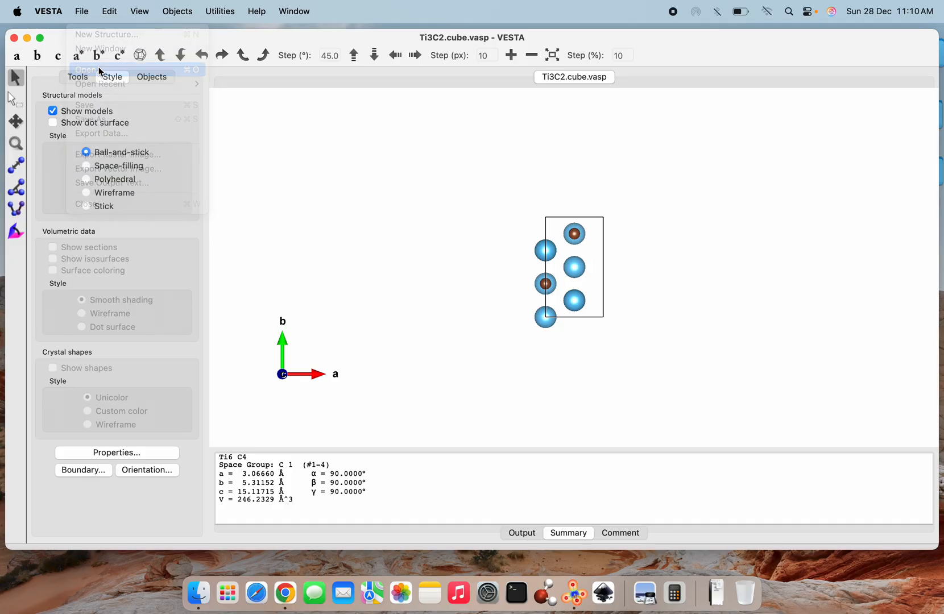
left_click(384, 193)
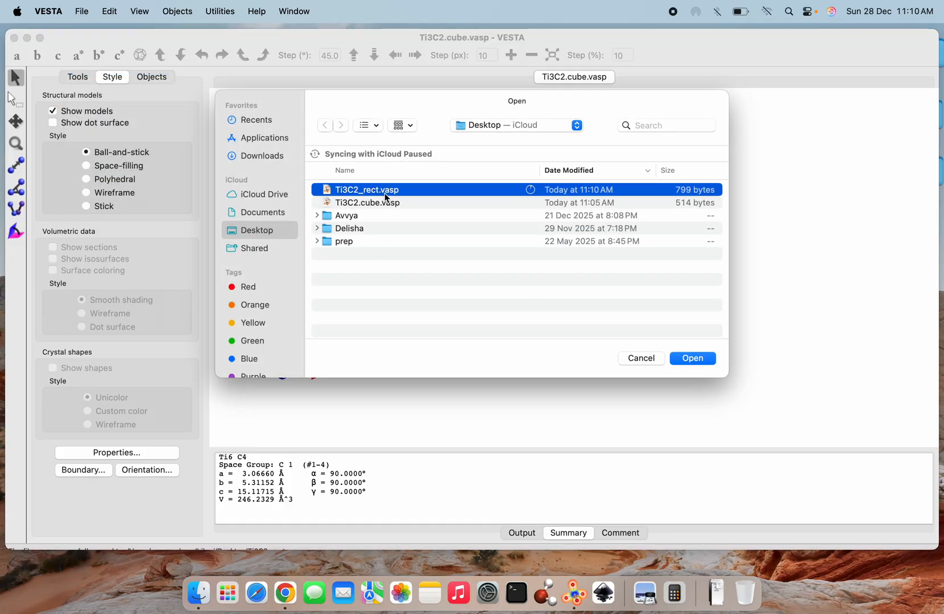
left_click(692, 359)
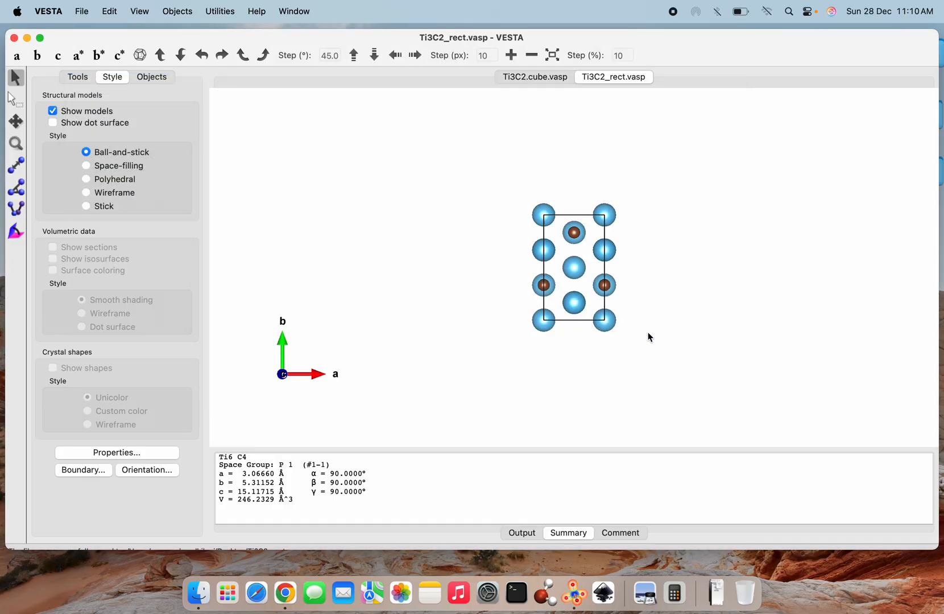
left_click_drag(565, 282, 354, 84)
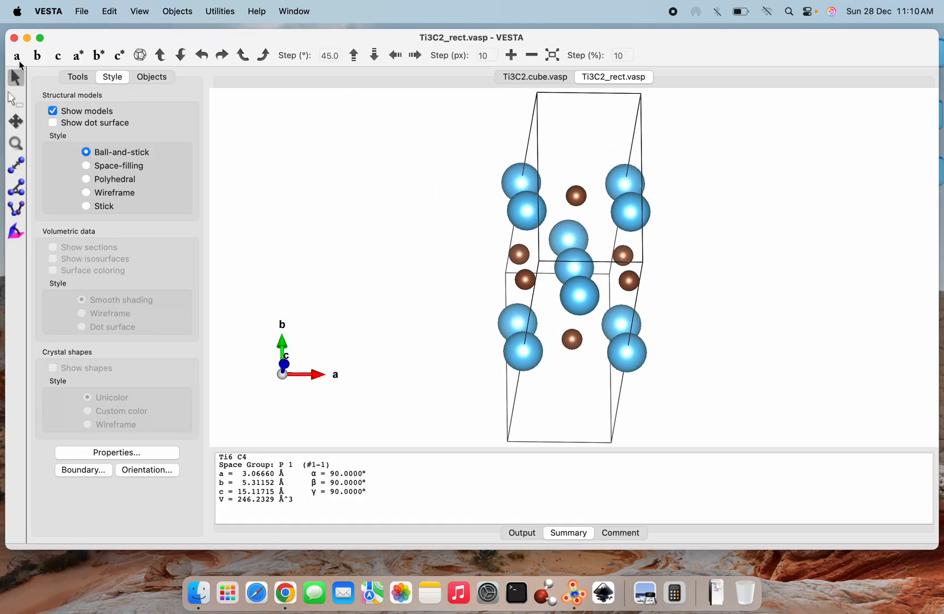
left_click(17, 56)
scroll(610, 328, "down", 3)
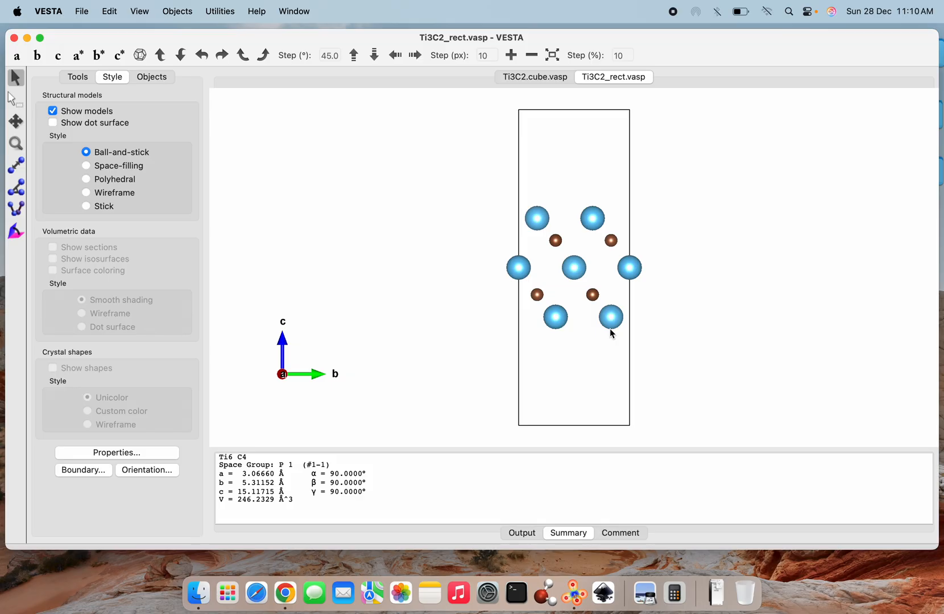
Set up a unit cell transformation whose rotation matrix diagonal has 4 for a and 4 for b
left_click(108, 12)
mouse_move(134, 74)
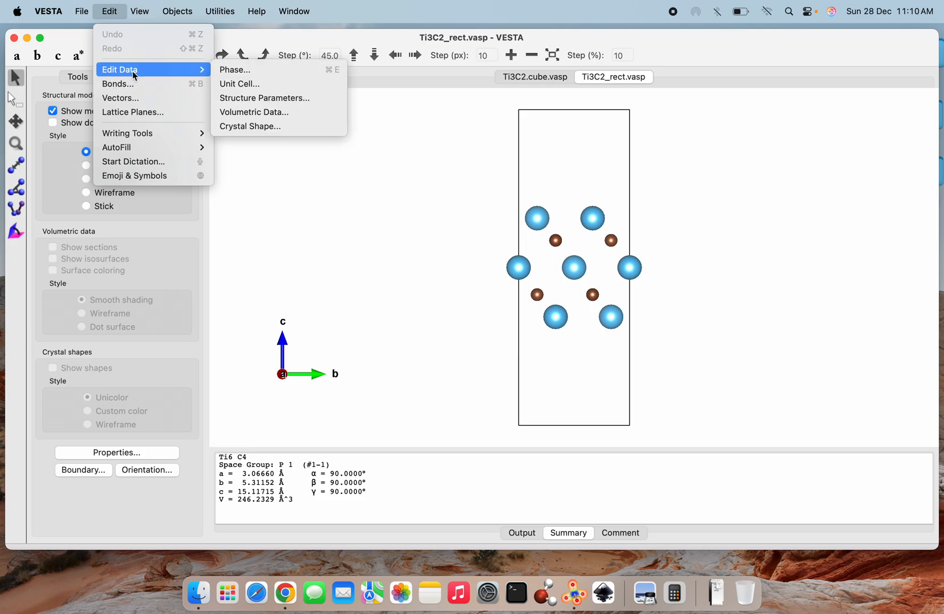
left_click(251, 85)
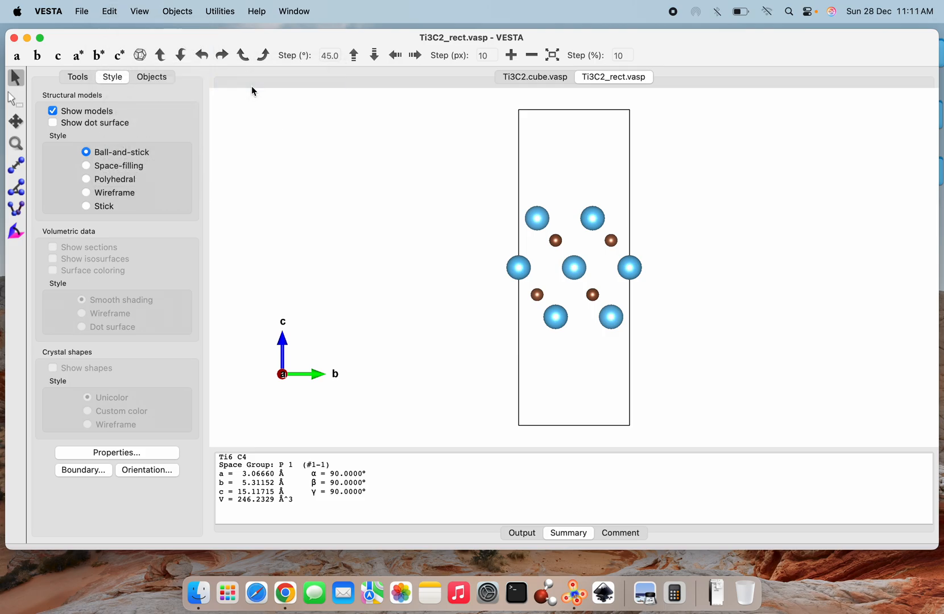
left_click(93, 259)
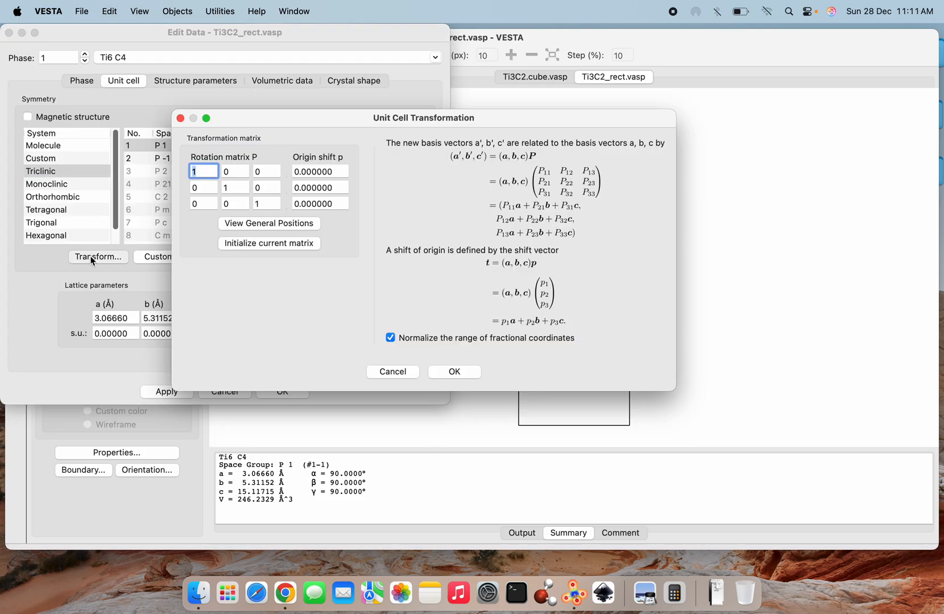
left_click(202, 174)
key("BackSpace")
type("4")
left_click(232, 187)
key("BackSpace")
type("4")
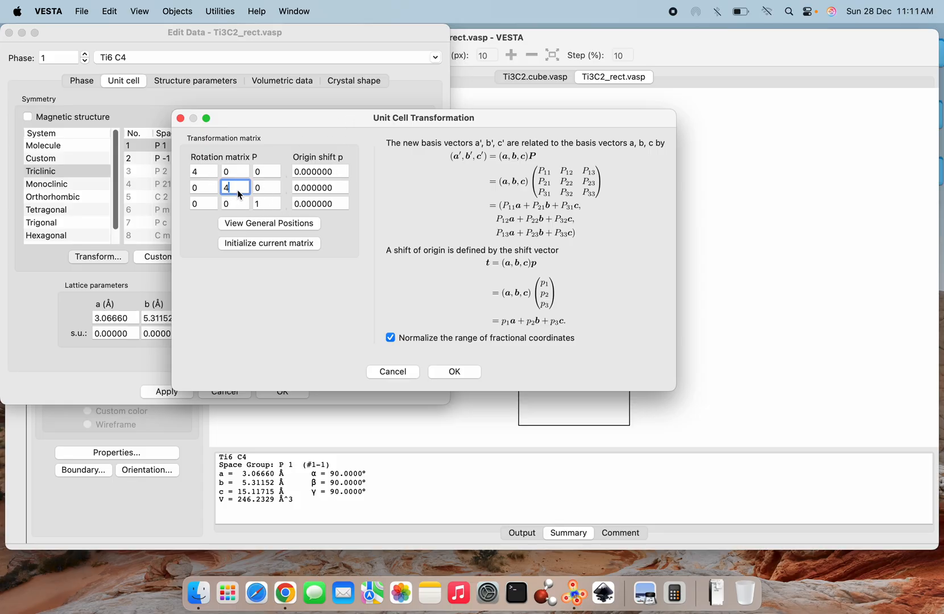
Apply the transformation, adding the atoms found in the new unit cell as new sites, and inspect the supercell
left_click_drag(293, 112, 102, 97)
left_click(265, 357)
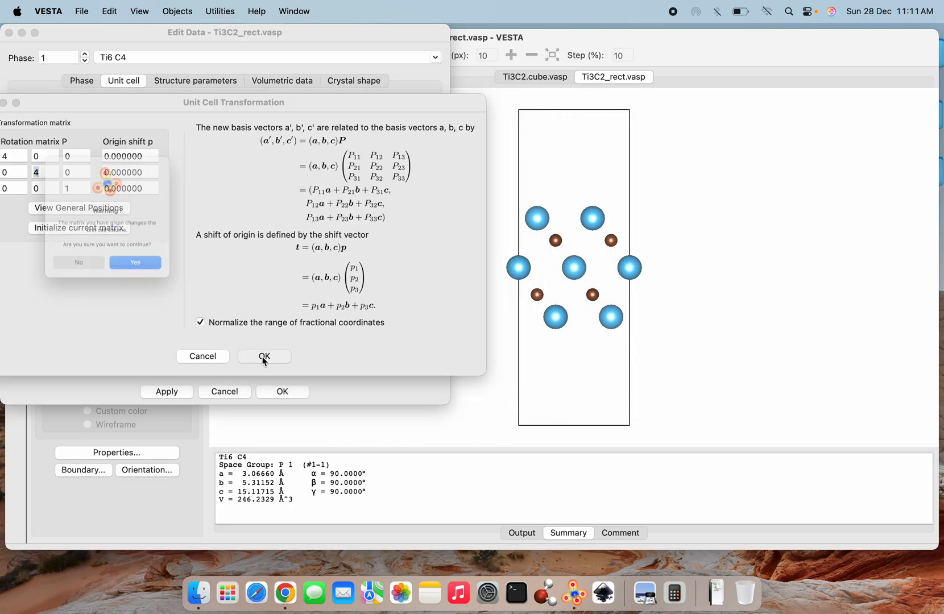
left_click(147, 280)
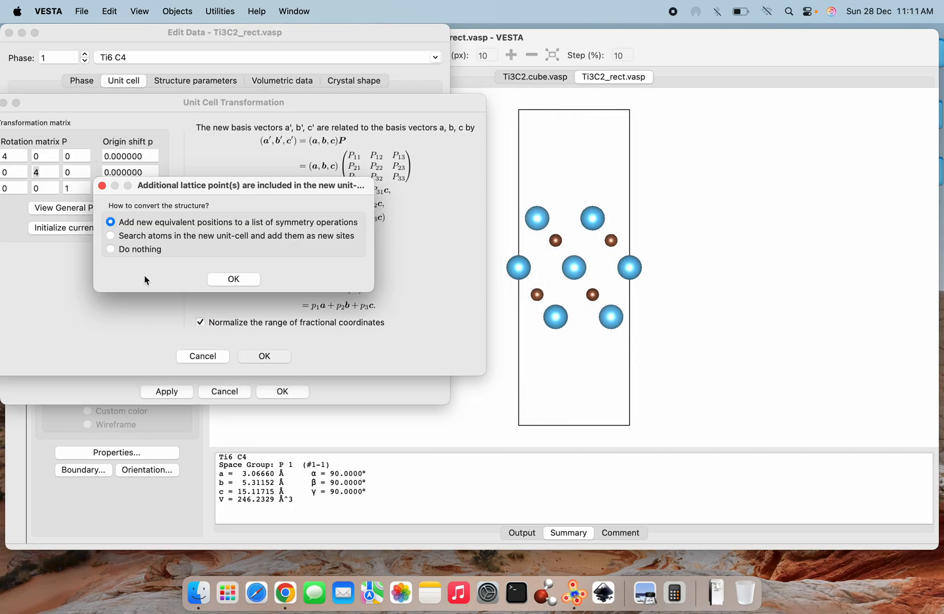
left_click(178, 232)
left_click(222, 280)
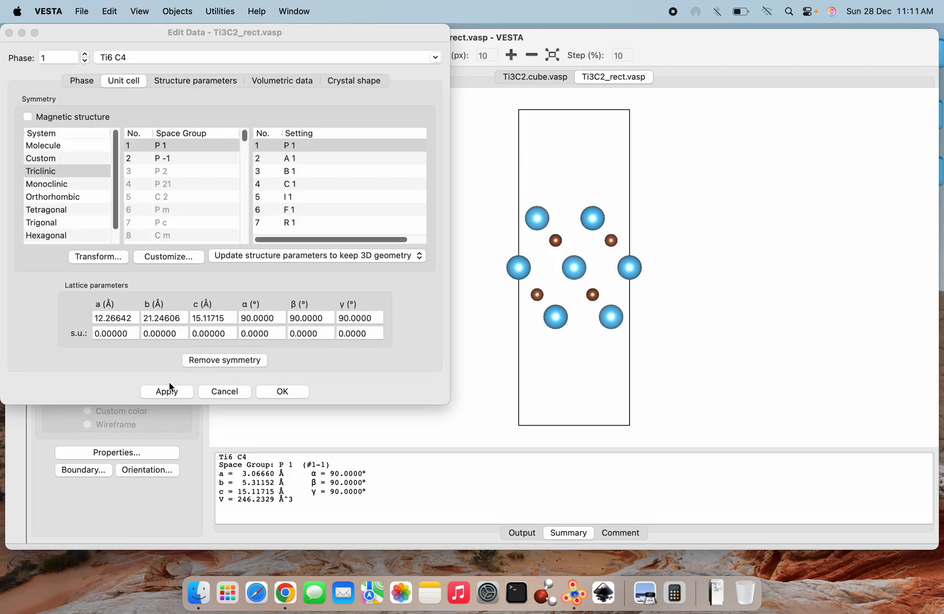
left_click(170, 396)
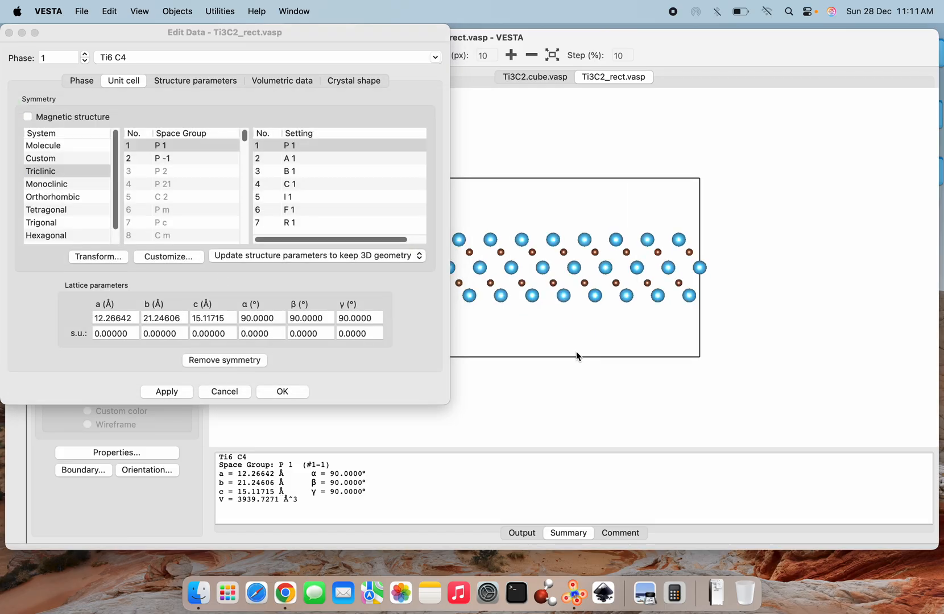
left_click(283, 395)
scroll(546, 362, "up", 5)
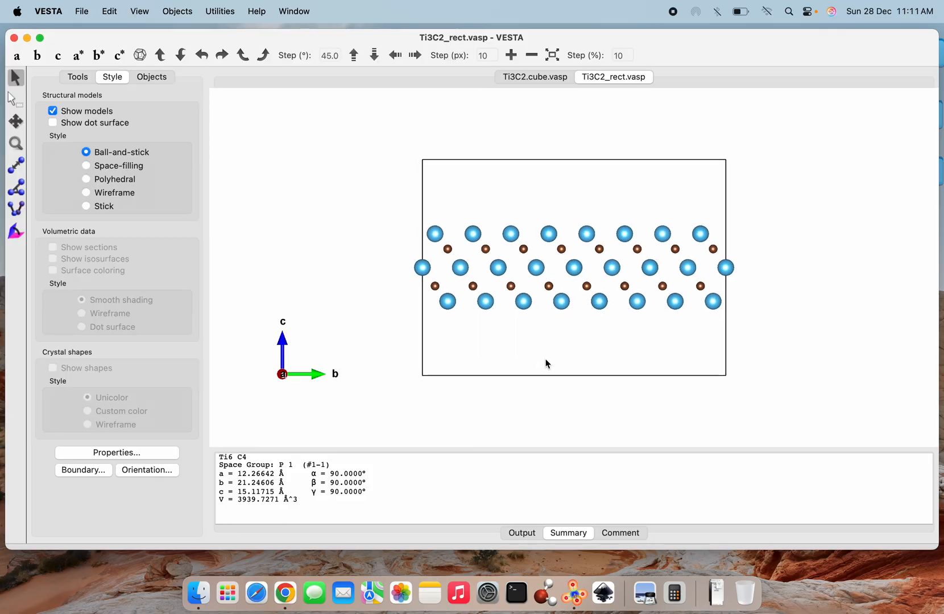
mouse_move(546, 364)
left_mouse_down()
mouse_move(357, 376)
mouse_move(550, 371)
left_mouse_up()
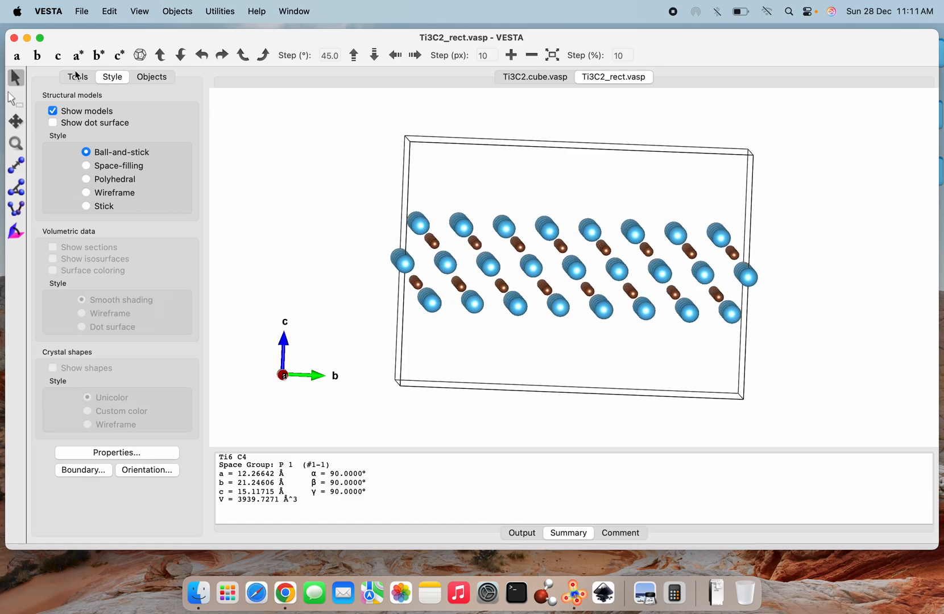
Set the third diagonal element of the unit cell's rotation matrix to 2 to double the c direction
left_click(109, 12)
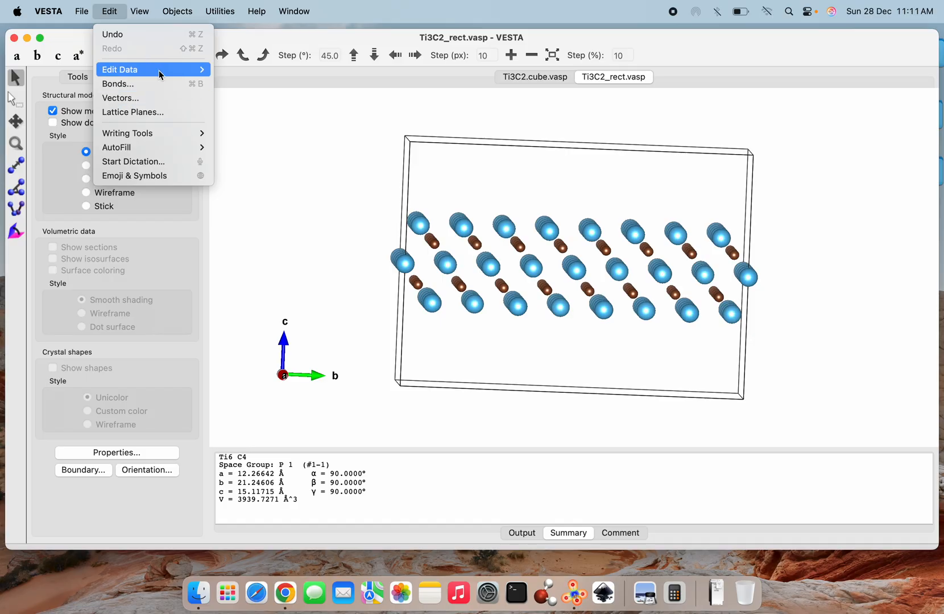
mouse_move(159, 70)
left_click(249, 87)
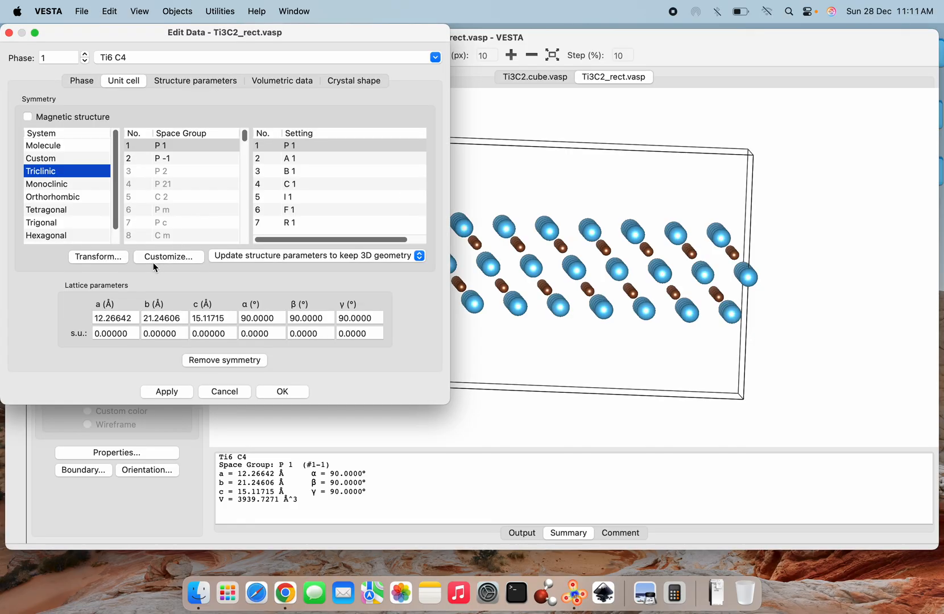
left_click(97, 257)
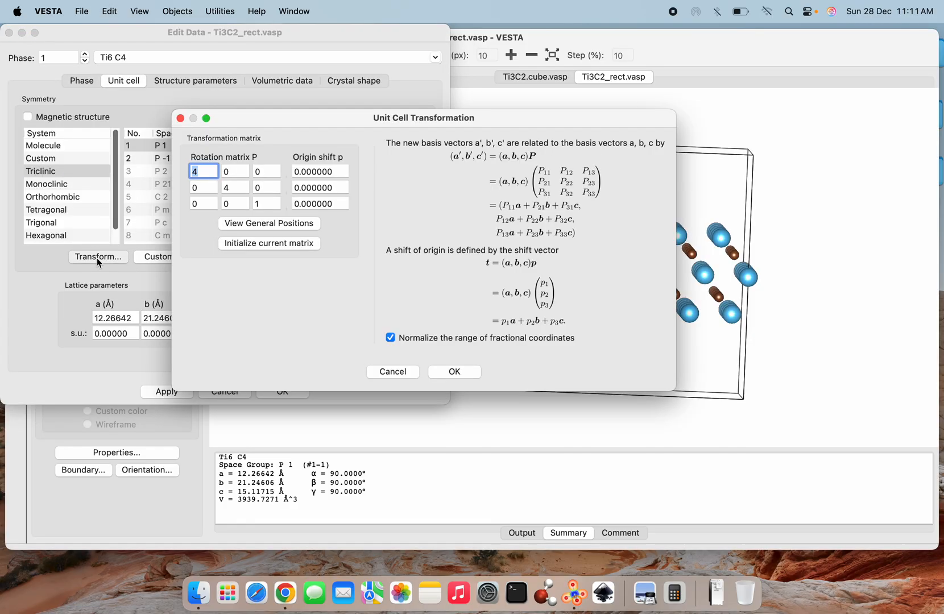
left_click(264, 203)
key("BackSpace")
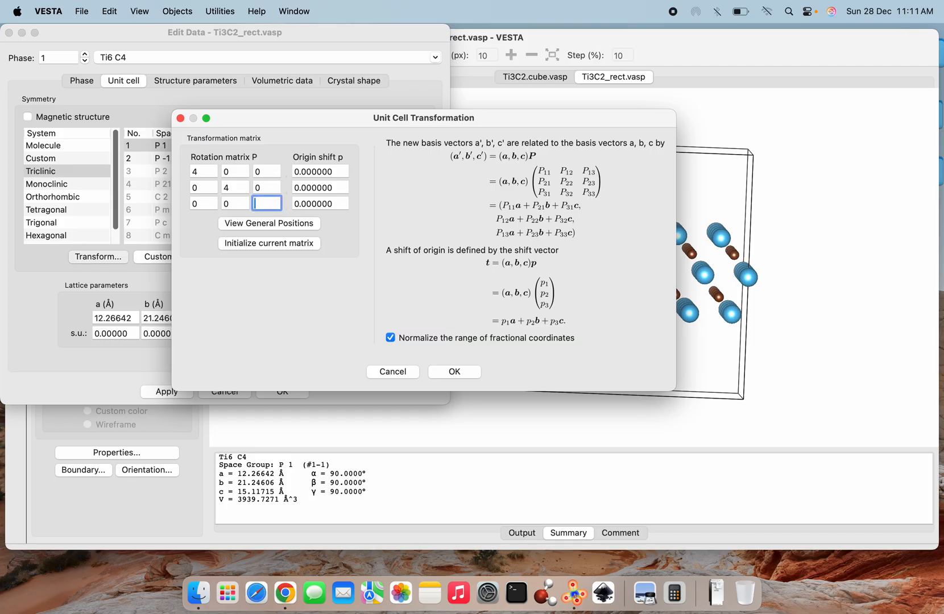
type("2")
Apply the doubled-c transformation, adding the atoms found in the new cell as new sites, and inspect the stacked layers
left_click(450, 376)
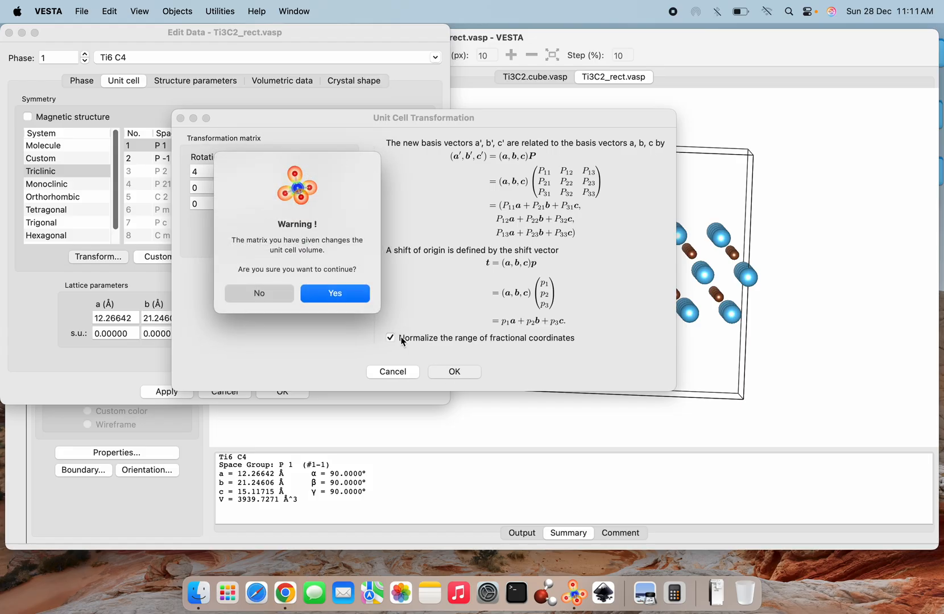
left_click(347, 297)
left_click(357, 251)
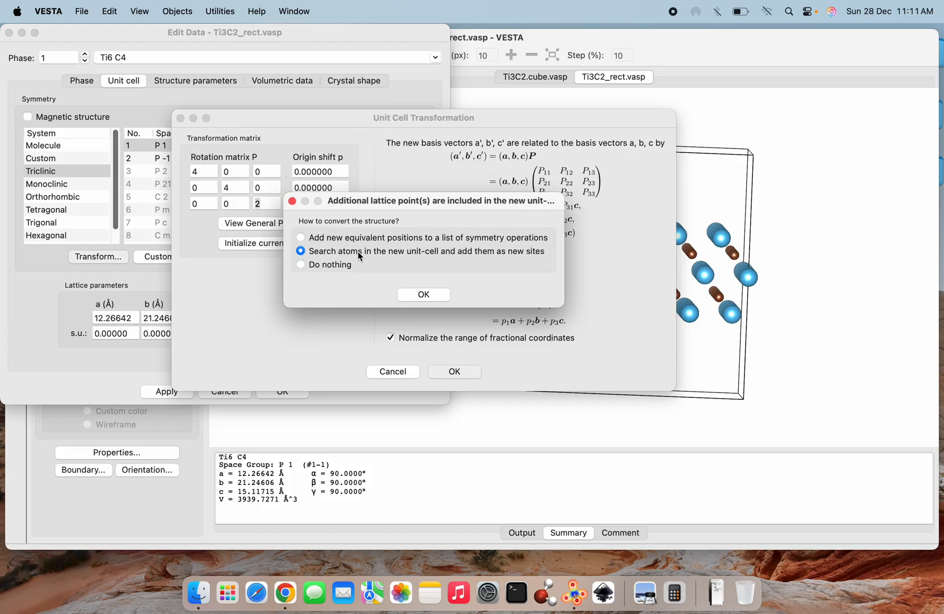
left_click(422, 295)
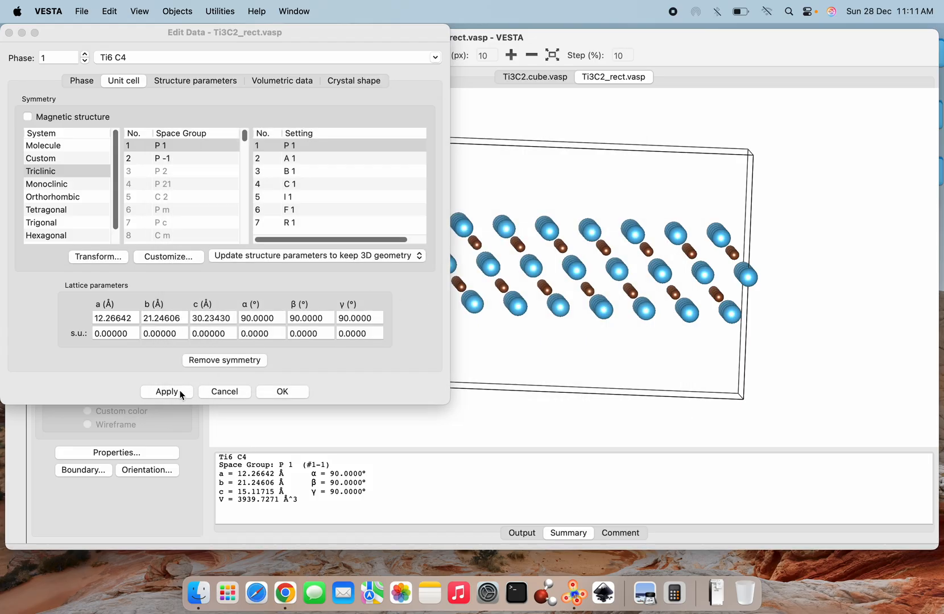
left_click(167, 392)
mouse_move(637, 341)
left_mouse_down()
mouse_move(721, 349)
mouse_move(683, 355)
mouse_move(653, 335)
mouse_move(634, 339)
left_mouse_up()
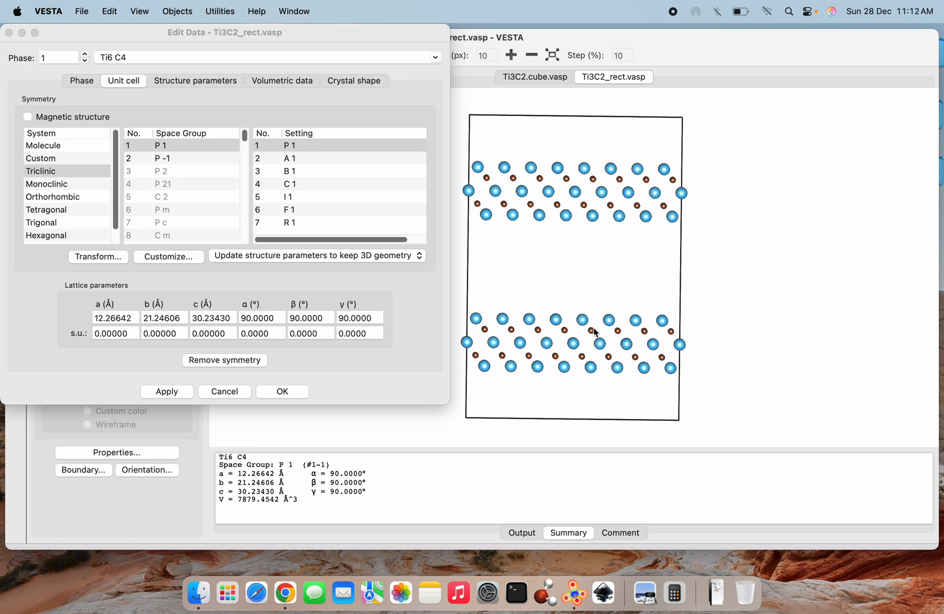
mouse_move(641, 331)
left_mouse_down()
mouse_move(674, 333)
mouse_move(640, 335)
left_mouse_up()
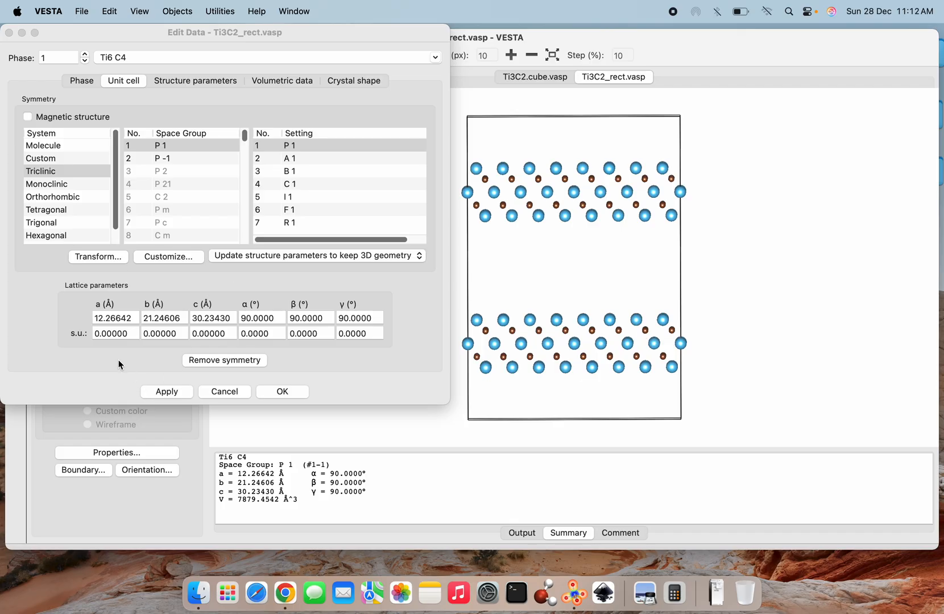
Set the third diagonal element of the unit cell's rotation matrix back to 1
left_click(106, 260)
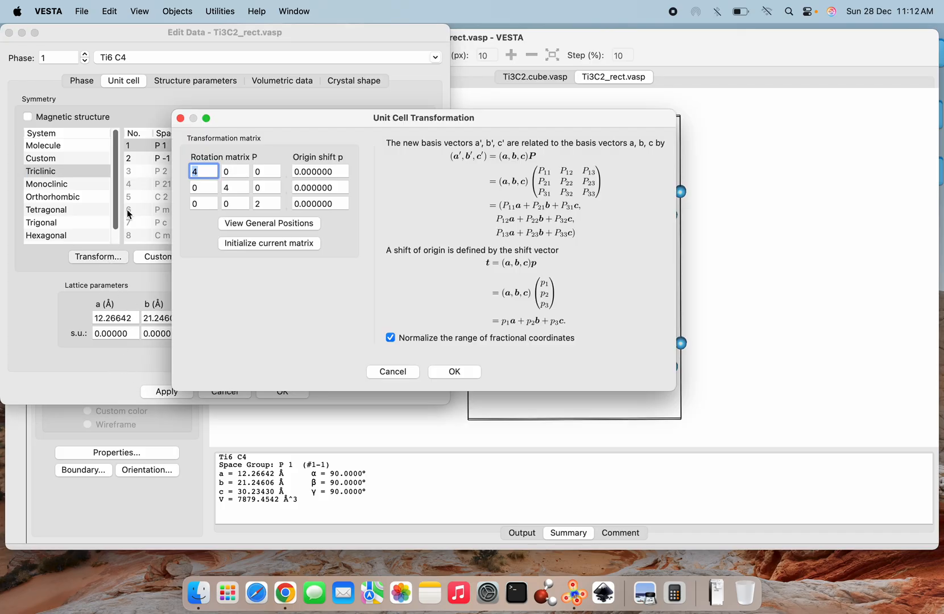
double_click(266, 203)
type("2")
key("BackSpace")
type("1")
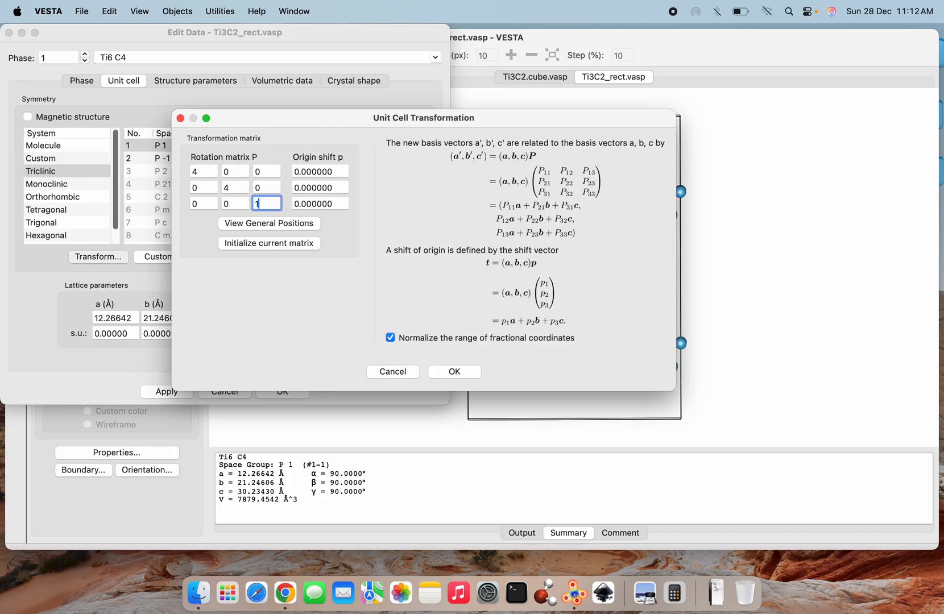
Apply the transformation with the changed cell volume, finish editing the unit cell, and inspect the single-layer supercell
left_click(449, 373)
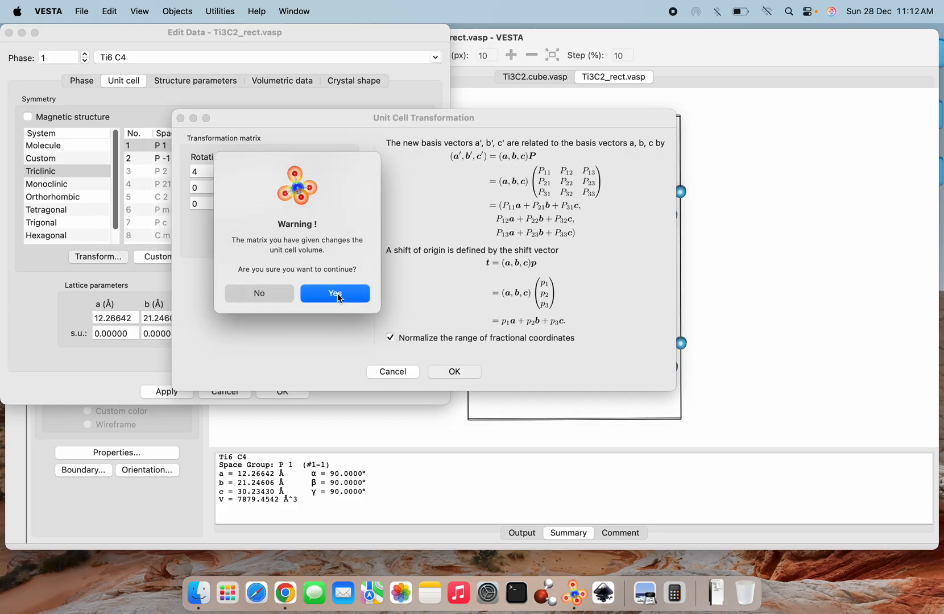
left_click(340, 296)
left_click(170, 392)
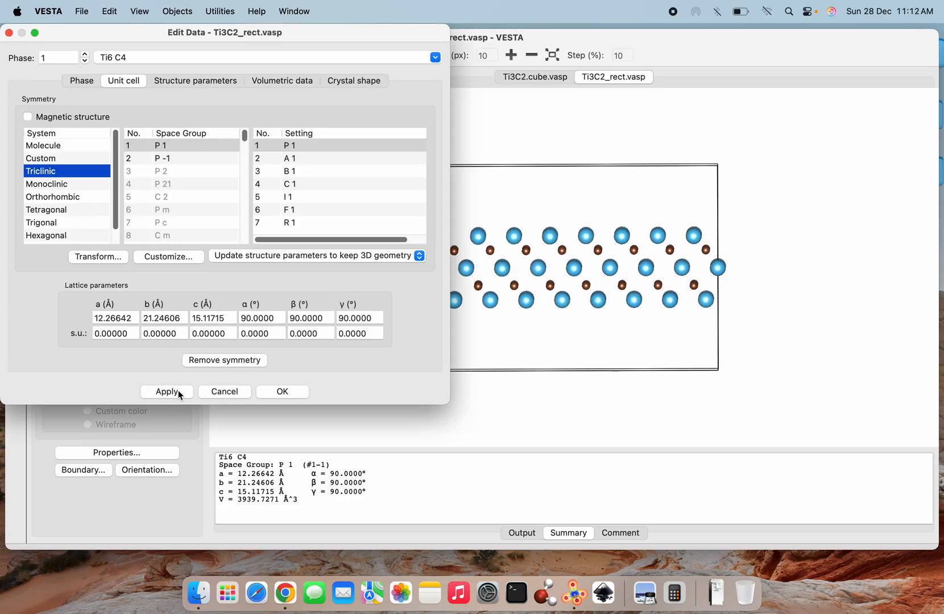
left_click(268, 391)
mouse_move(533, 366)
left_mouse_down()
mouse_move(516, 362)
mouse_move(540, 366)
mouse_move(532, 368)
mouse_move(539, 356)
mouse_move(534, 365)
left_mouse_up()
scroll(535, 362, "up", 5)
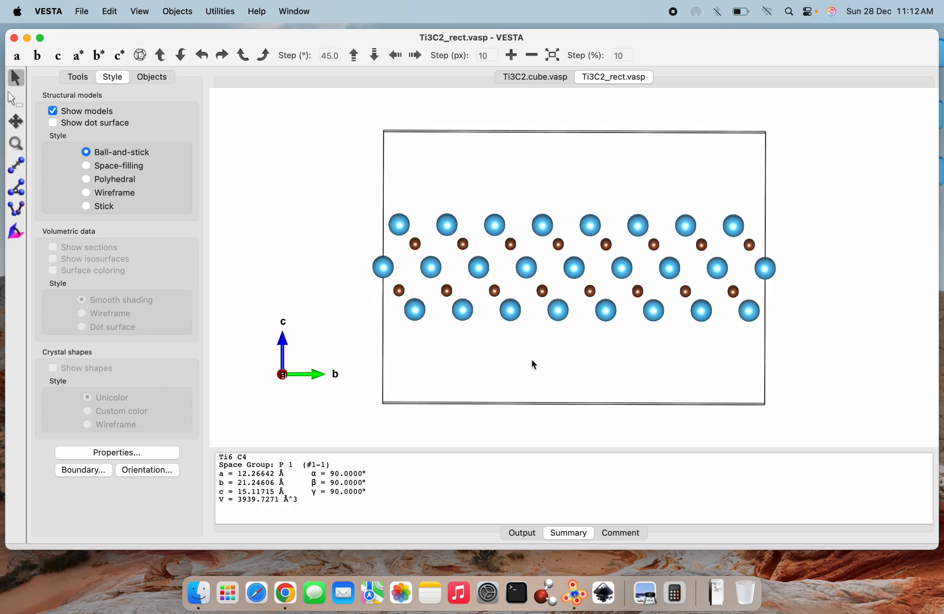
scroll(533, 364, "up", 3)
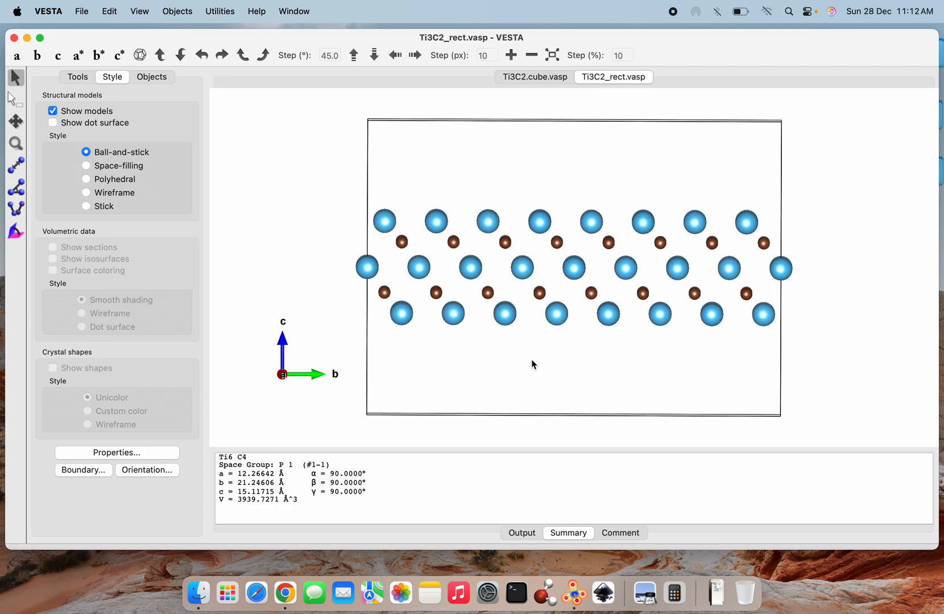
Add a new lattice plane to the supercell with Miller indices 1 0 1
left_click(109, 13)
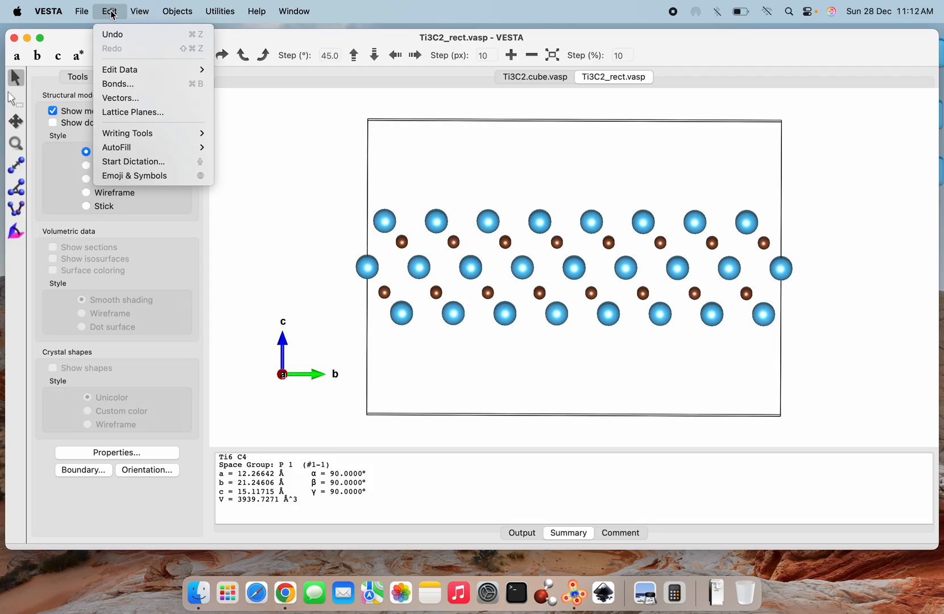
left_click(122, 112)
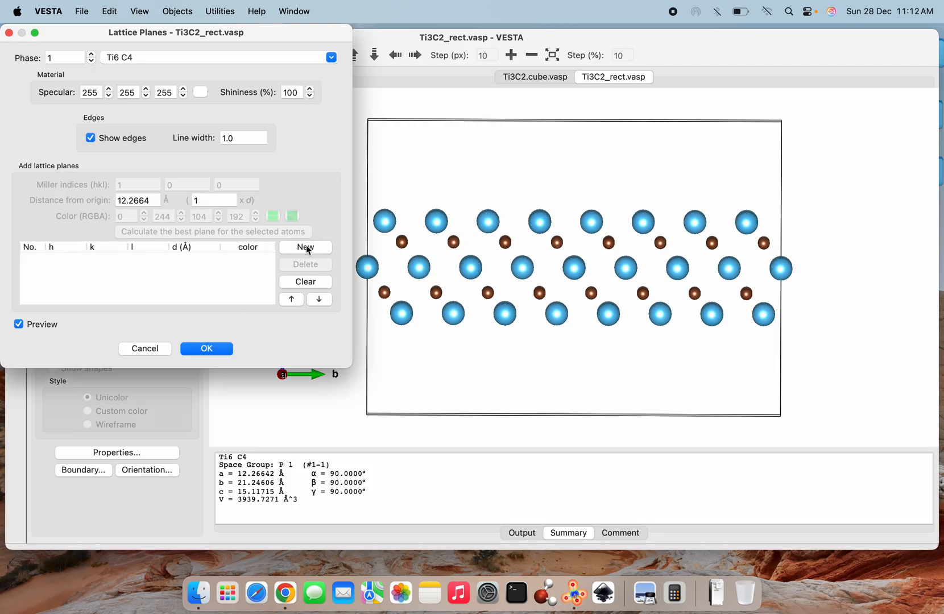
left_click(306, 248)
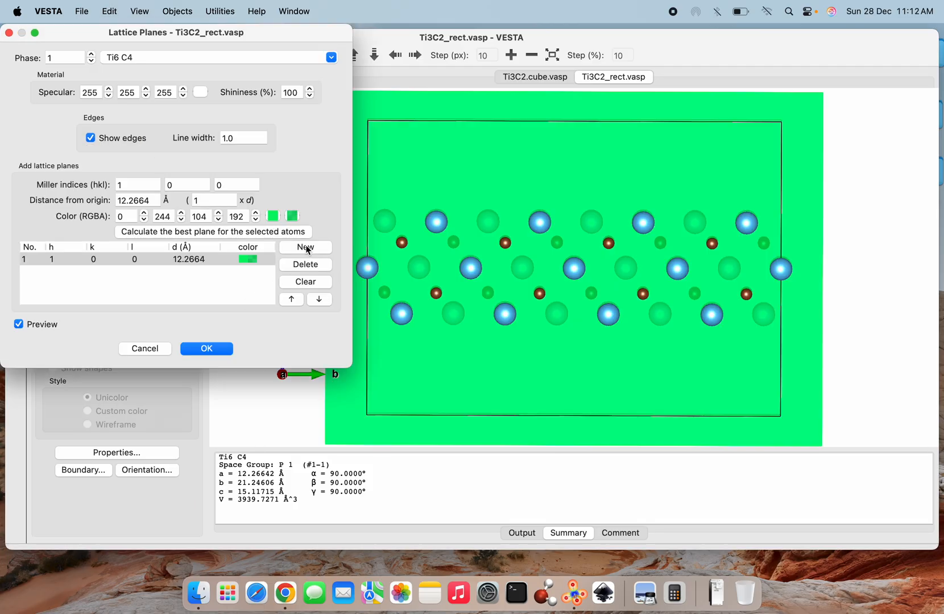
left_click(231, 183)
key("BackSpace")
type("1")
key("Tab")
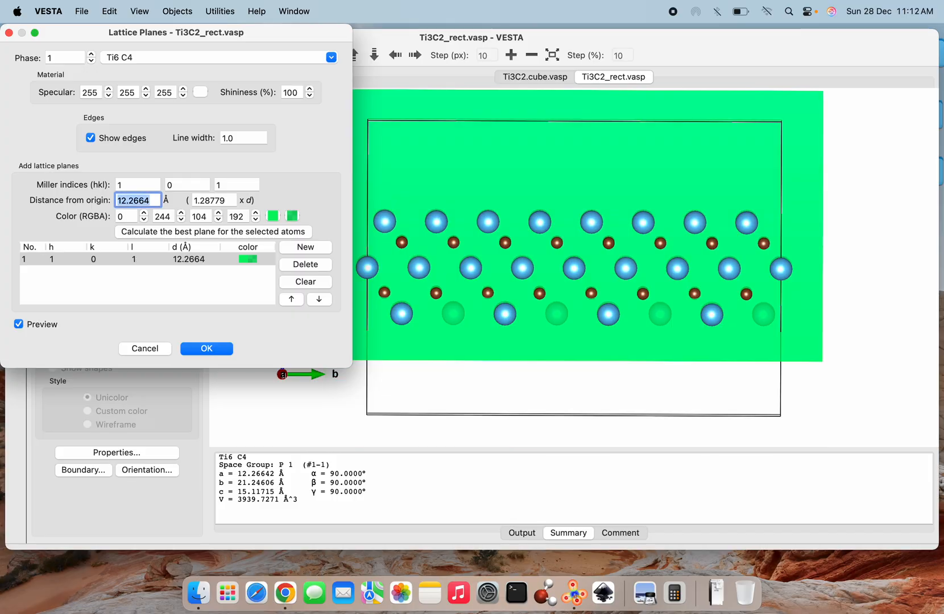
Rotate the supercell to view the lattice plane edge-on along the b axis and examine which atoms it crosses
left_click(550, 298)
scroll(550, 297, "down", 3)
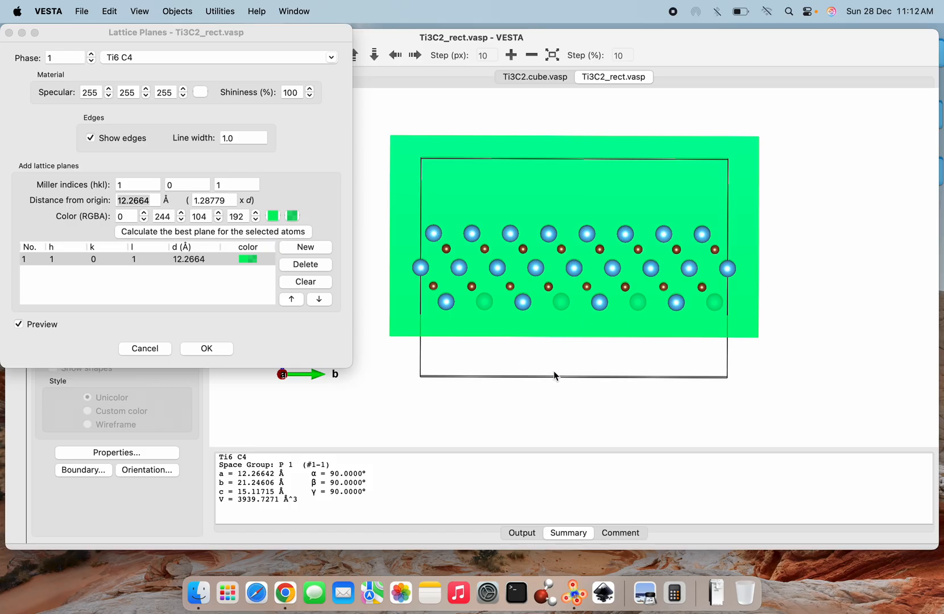
left_click_drag(554, 376, 805, 370)
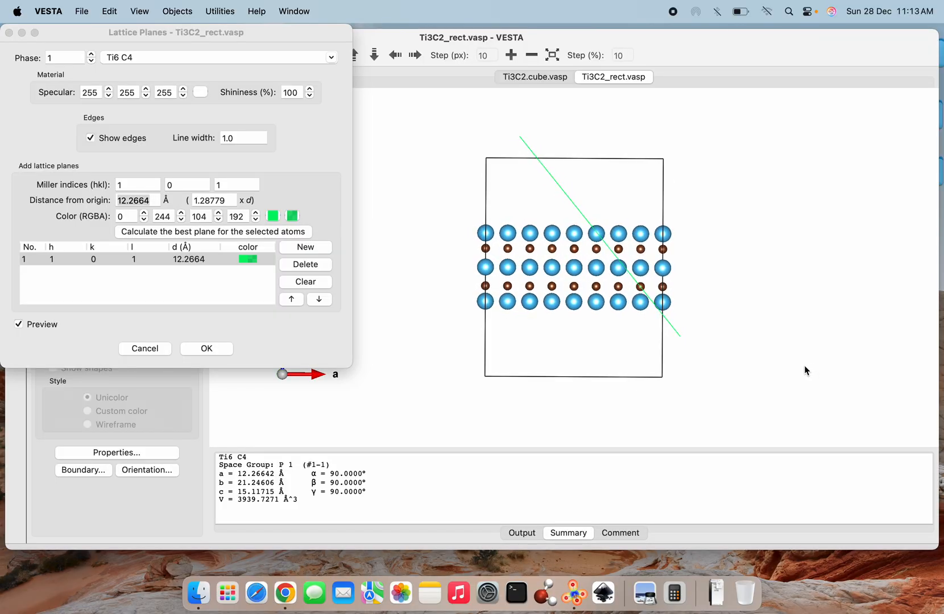
scroll(805, 371, "up", 5)
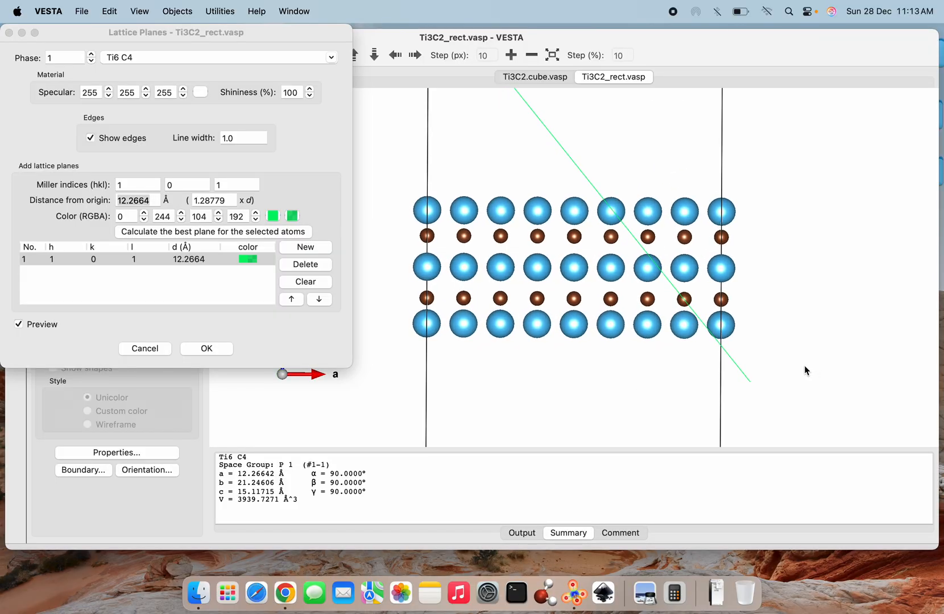
scroll(805, 367, "up", 2)
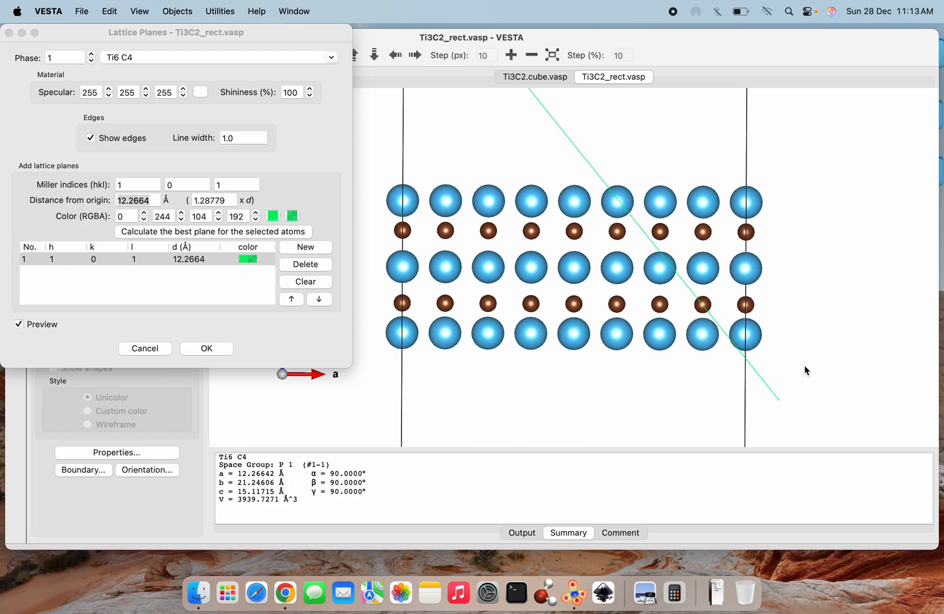
scroll(805, 371, "down", 2)
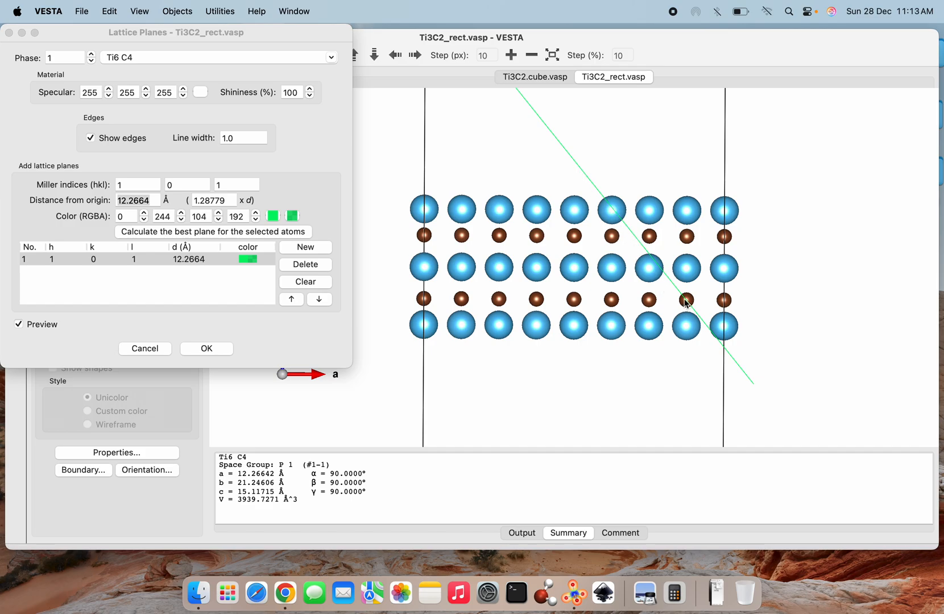
mouse_move(686, 308)
left_mouse_down()
mouse_move(685, 325)
mouse_move(686, 308)
left_mouse_up()
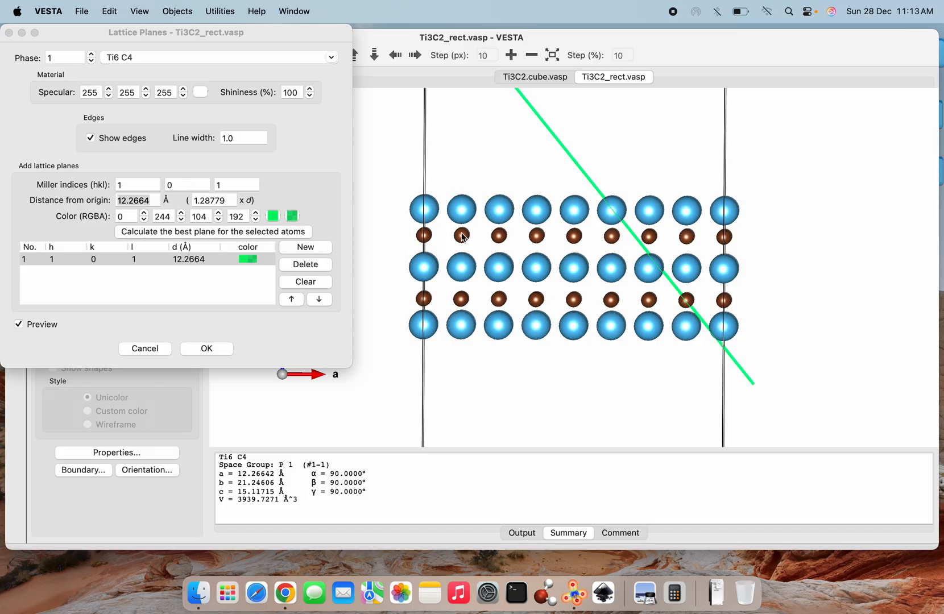
Add a second lattice plane with Miller indices 1 0 1 at a distance of 1 × d from the origin
left_click(302, 248)
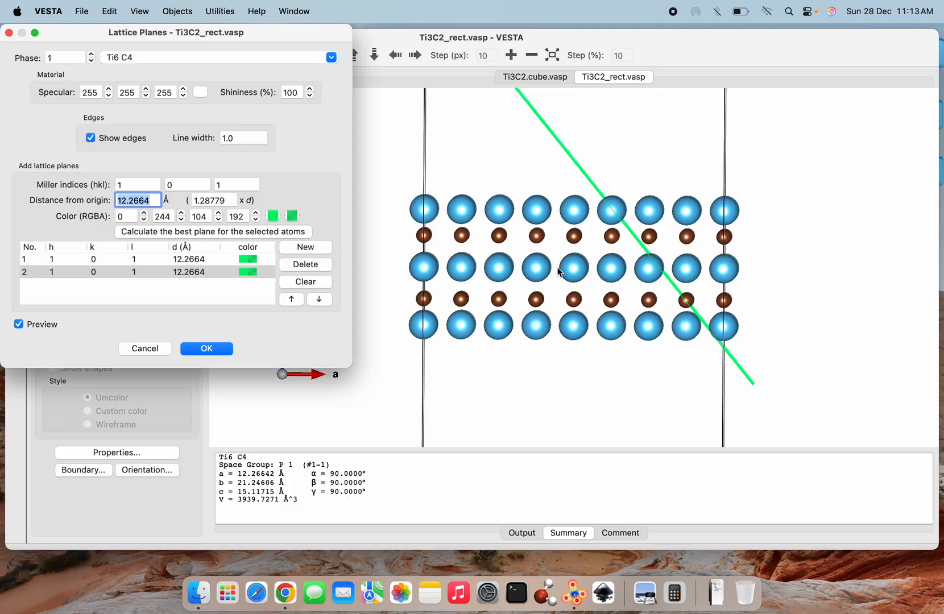
left_click_drag(609, 267, 610, 267)
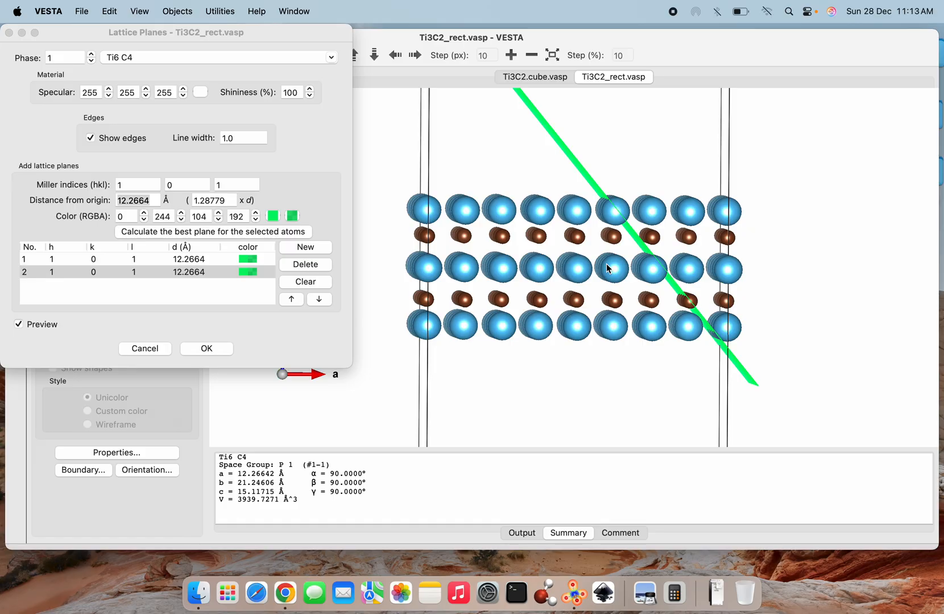
left_click(225, 199)
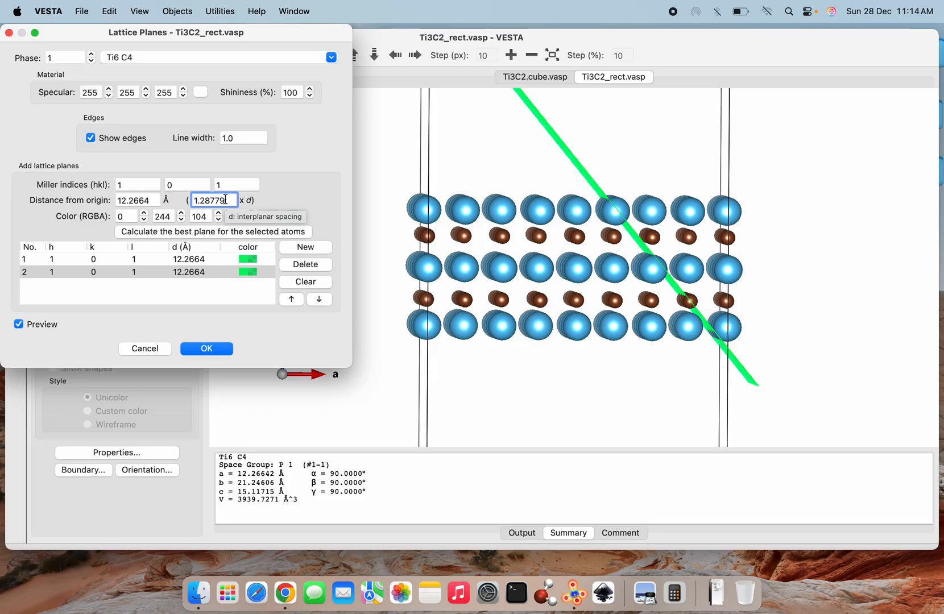
key("BackSpace")
key("BackSpace")
key("BackSpace")
key("BackSpace")
key("BackSpace")
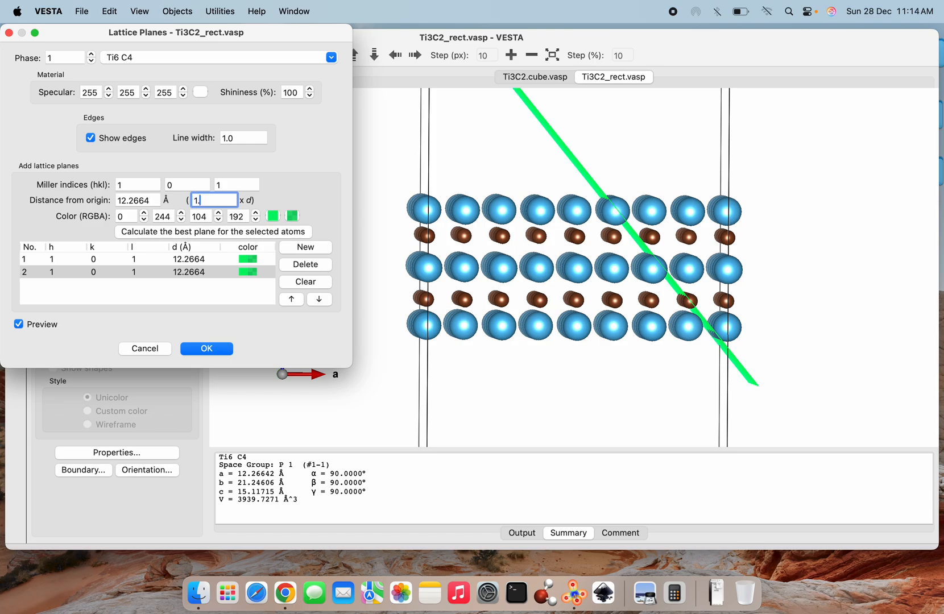
left_click(678, 448)
left_click(666, 449)
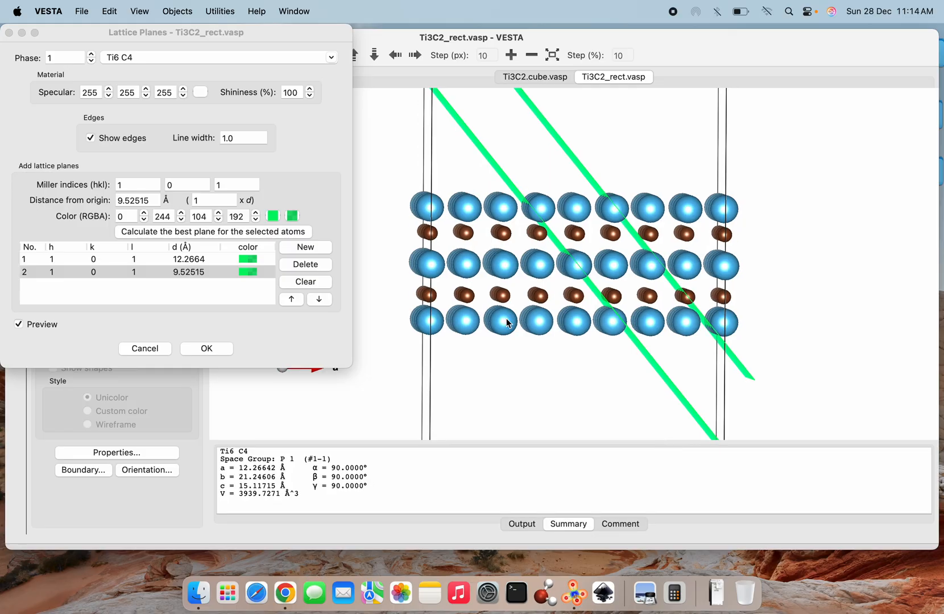
Set the second 1 0 1 plane's distance from the origin to 1.04 × d and examine both planes against the atoms
left_click(202, 203)
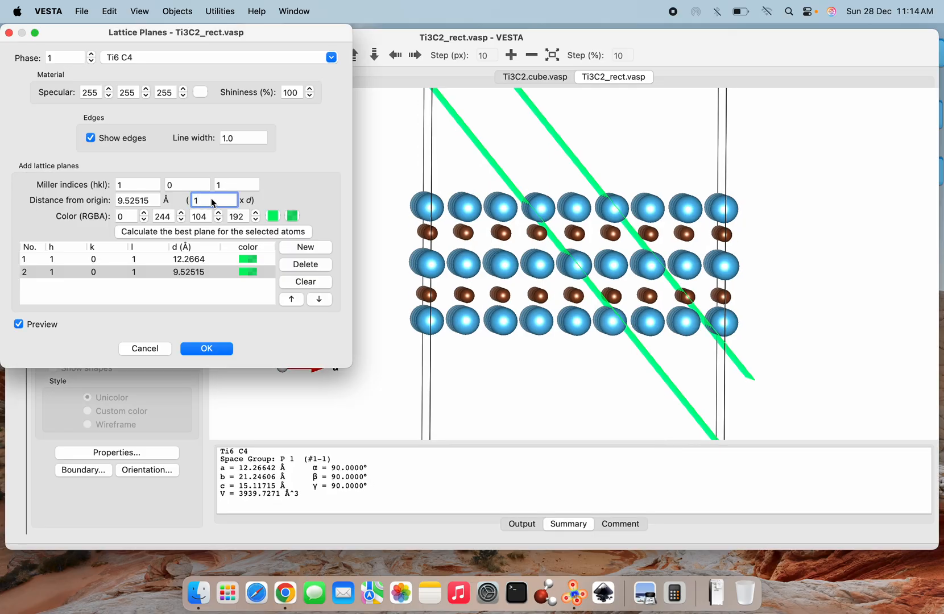
type(".04")
key("Tab")
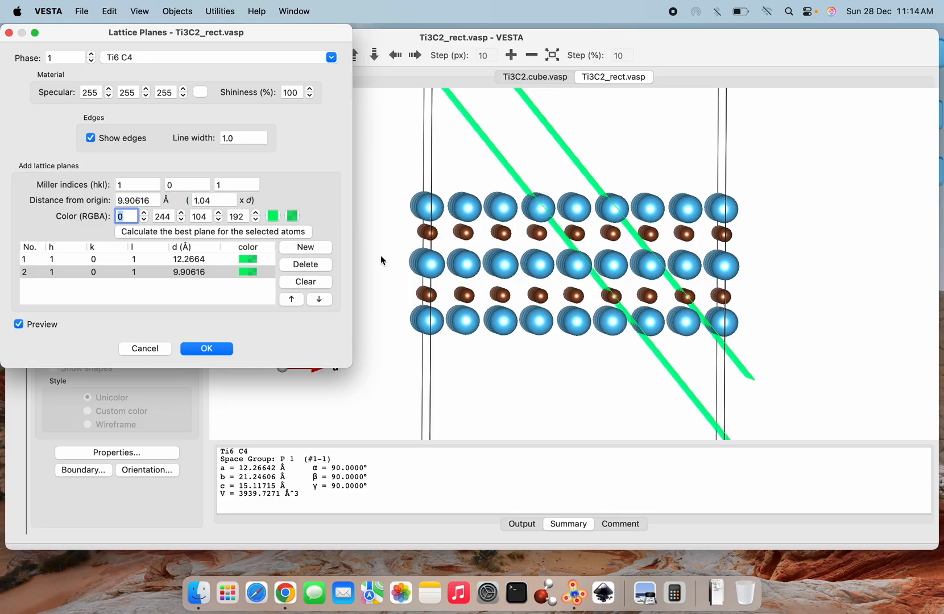
left_click(558, 398)
mouse_move(557, 398)
left_mouse_down()
mouse_move(548, 401)
mouse_move(554, 397)
left_mouse_up()
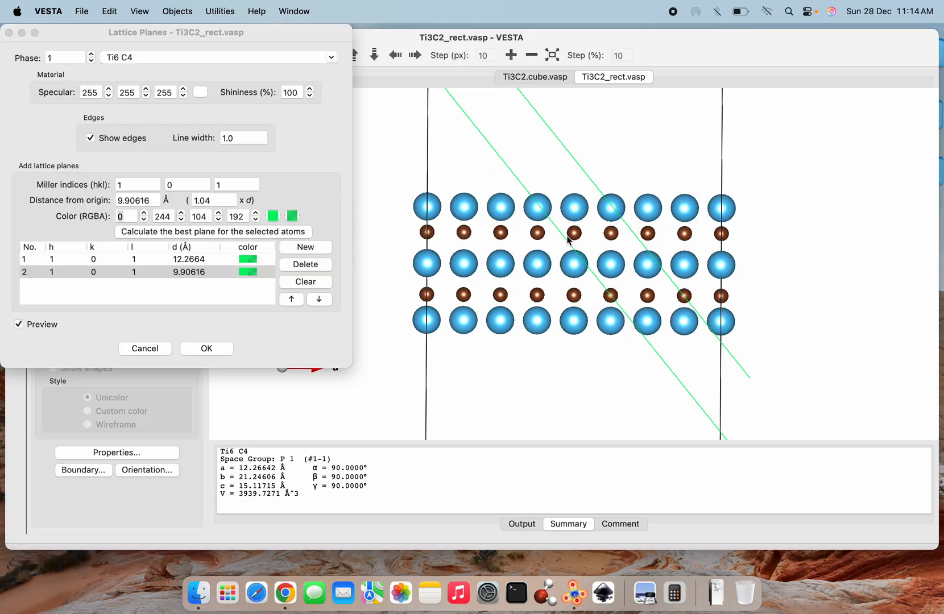
left_click_drag(604, 253, 589, 271)
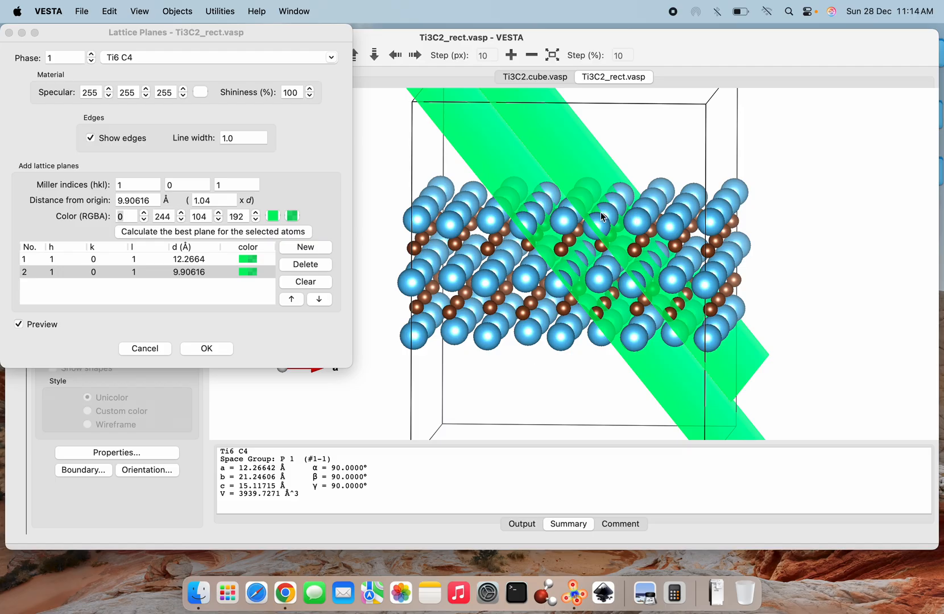
mouse_move(610, 382)
left_mouse_down()
mouse_move(637, 371)
mouse_move(626, 366)
left_mouse_up()
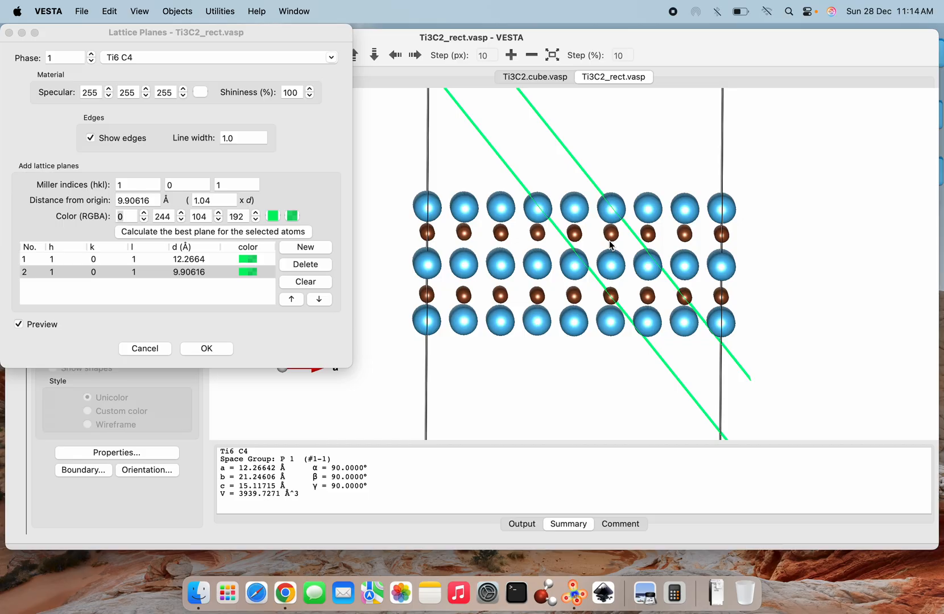
left_click_drag(609, 238, 608, 238)
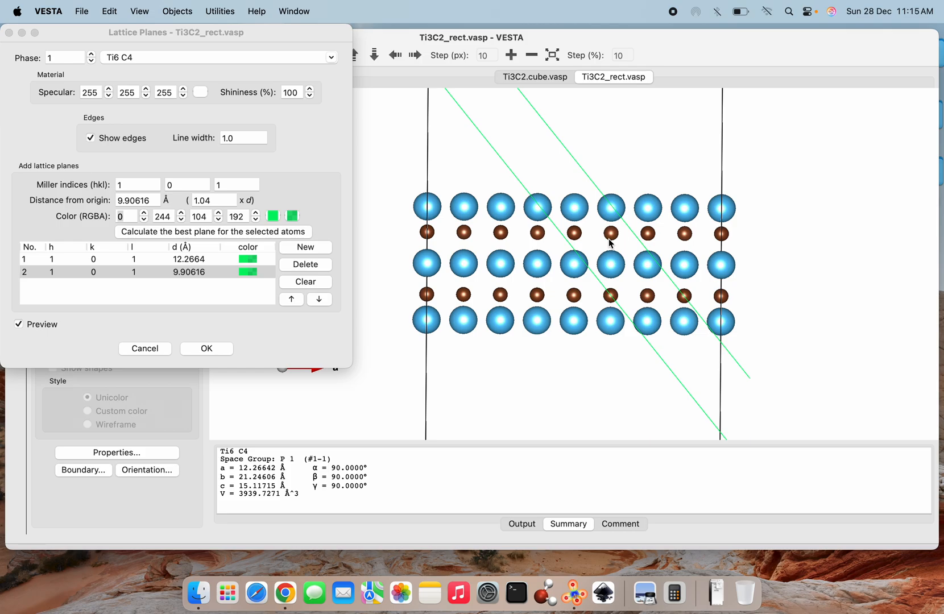
Add a third lattice plane and colour it red (RGB 254, 62, 43)
left_click(308, 248)
left_click(242, 285)
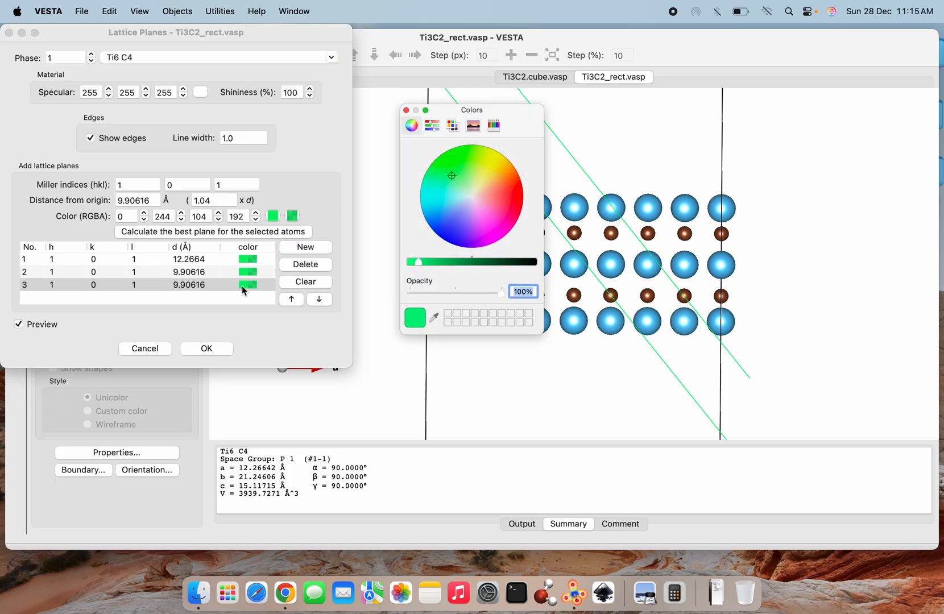
left_click(508, 191)
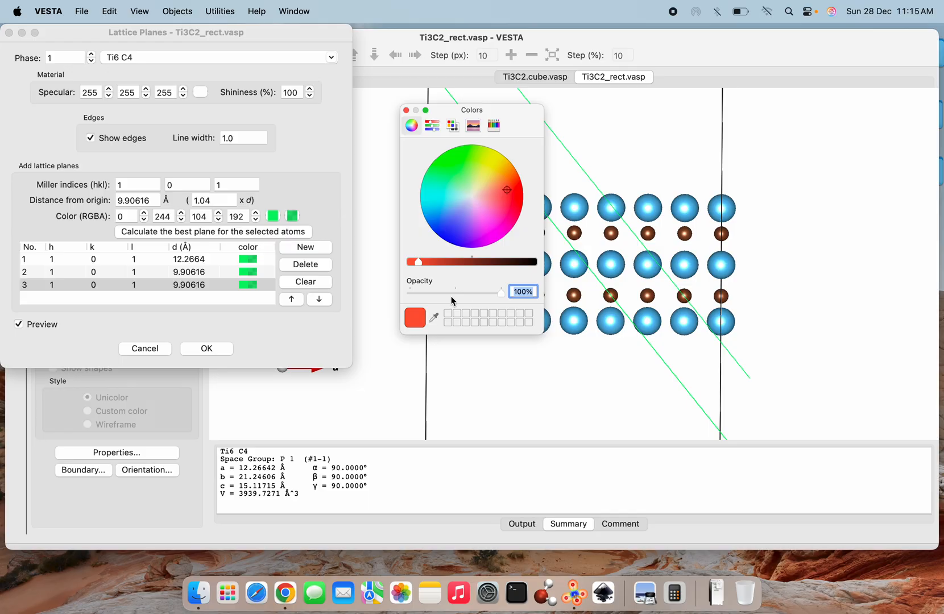
left_click(406, 111)
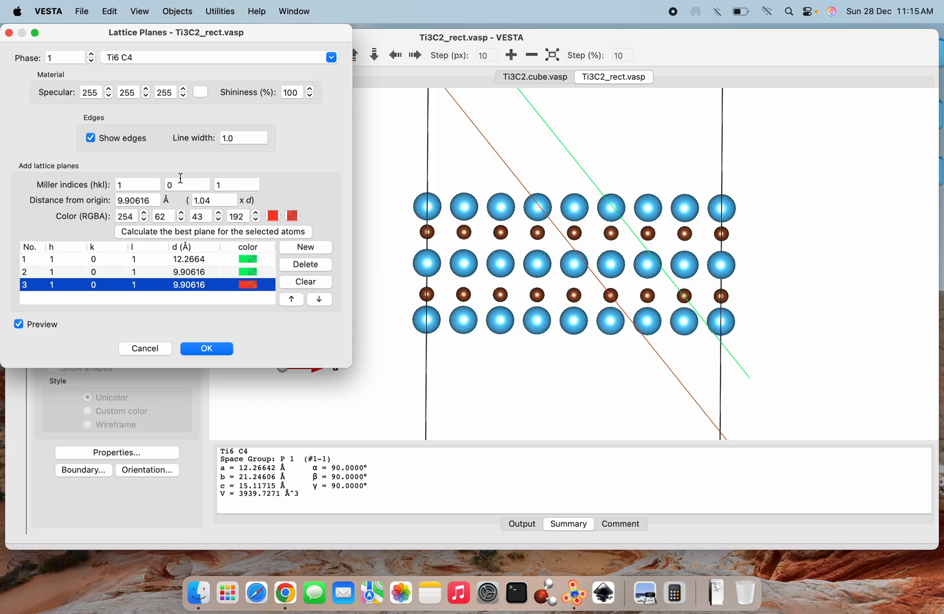
Set the red lattice plane's Miller indices to 0 1 0
left_click(133, 185)
key("BackSpace")
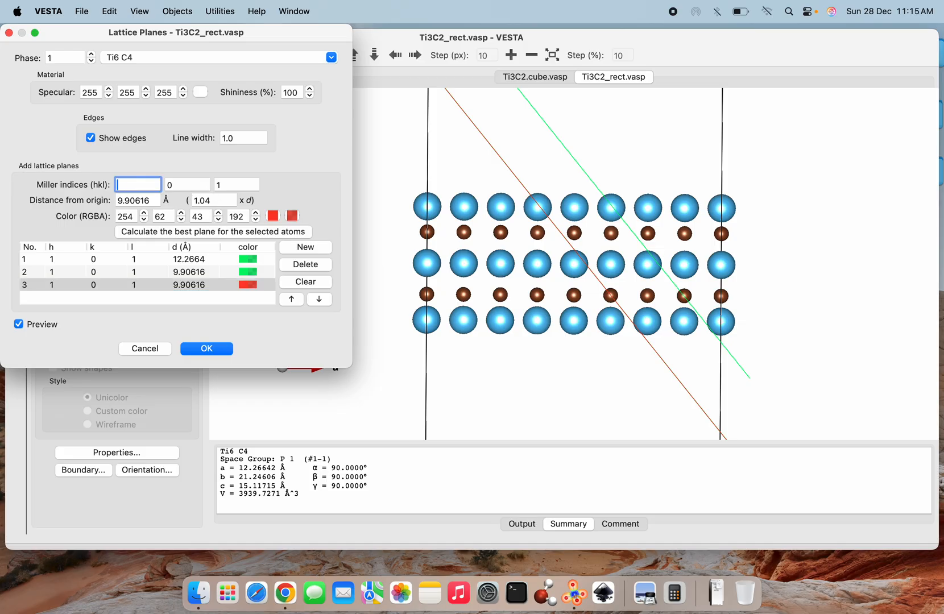
type("0")
left_click(179, 186)
key("BackSpace")
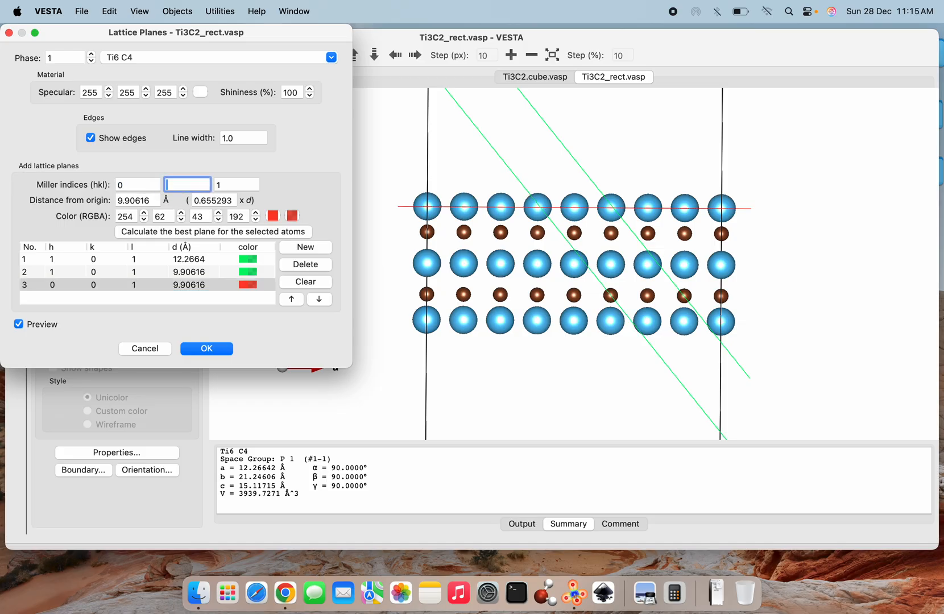
type("1")
left_click(225, 184)
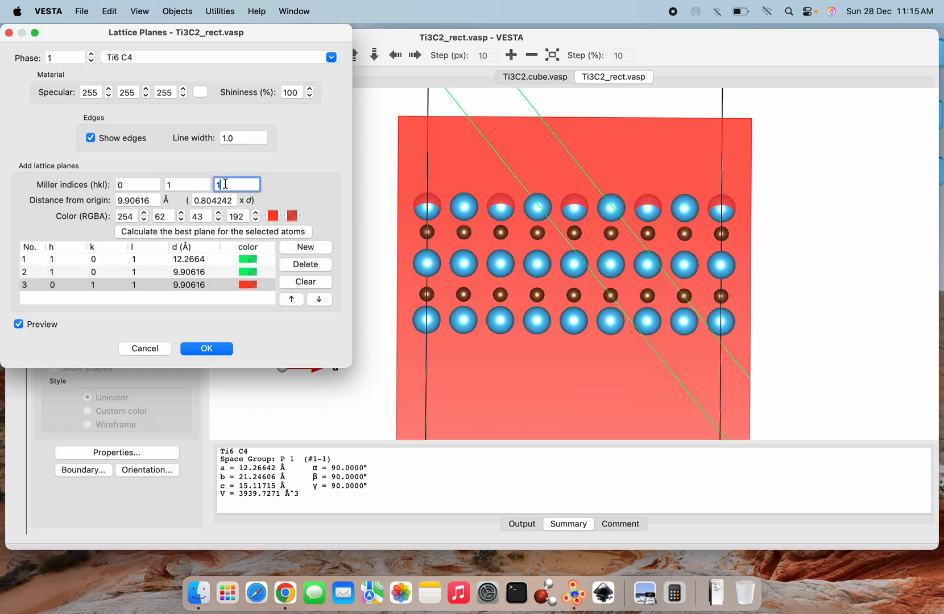
key("BackSpace")
type("0")
key("Tab")
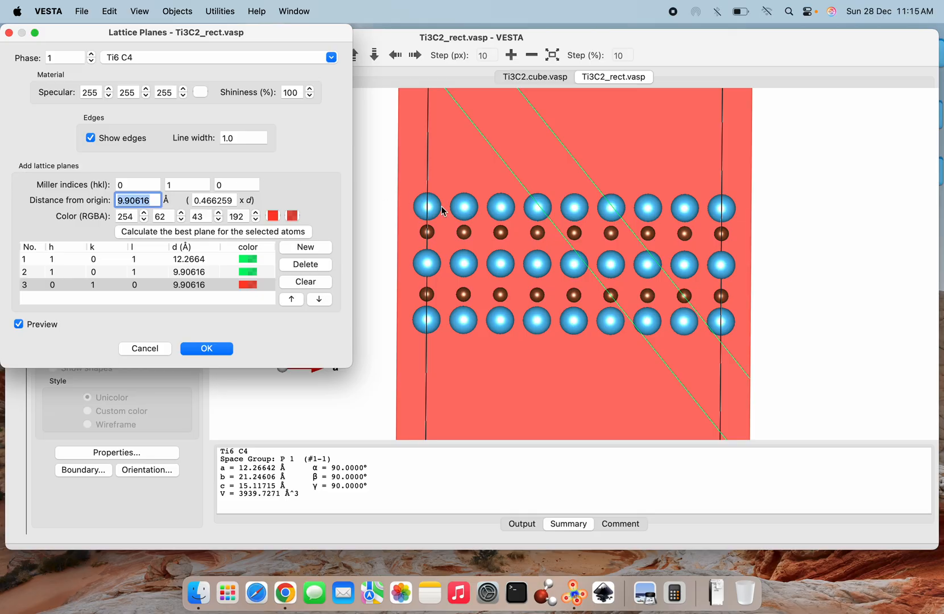
Add a fourth lattice plane with the same indices, distance and colour as the red 0 1 0 plane
left_click_drag(716, 305, 473, 297)
left_click_drag(661, 293, 527, 301)
scroll(535, 306, "down", 5)
scroll(531, 305, "up", 3)
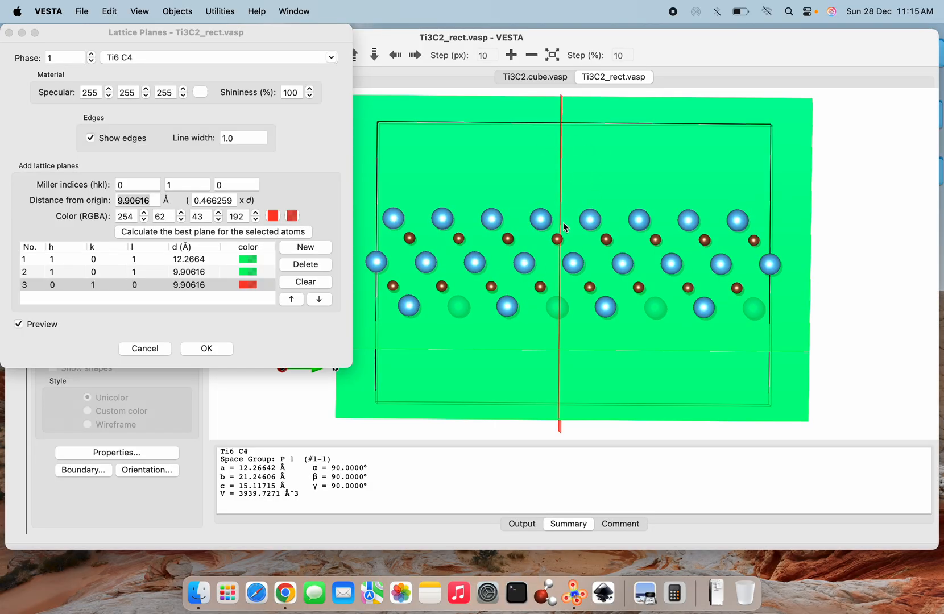
scroll(563, 222, "up", 4)
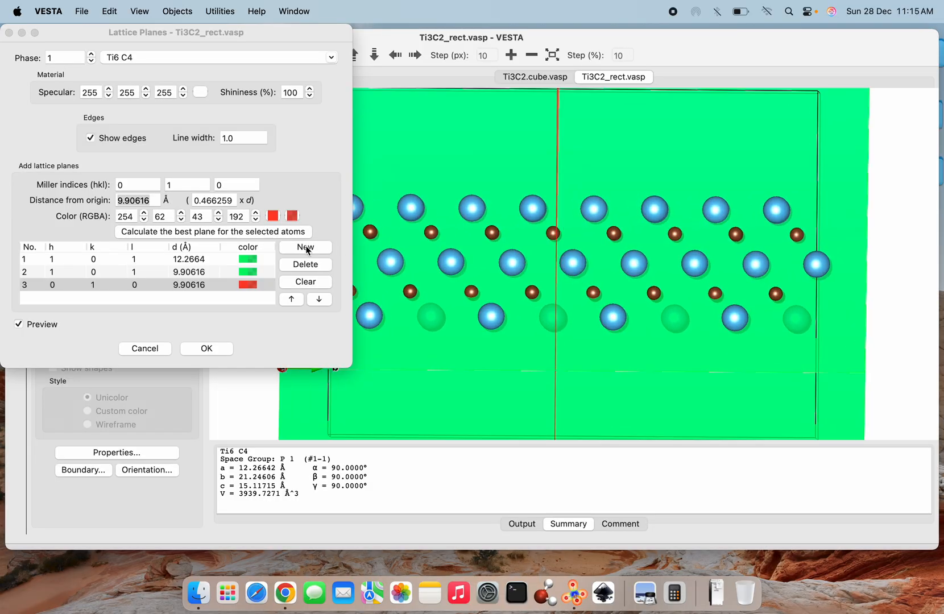
left_click(305, 248)
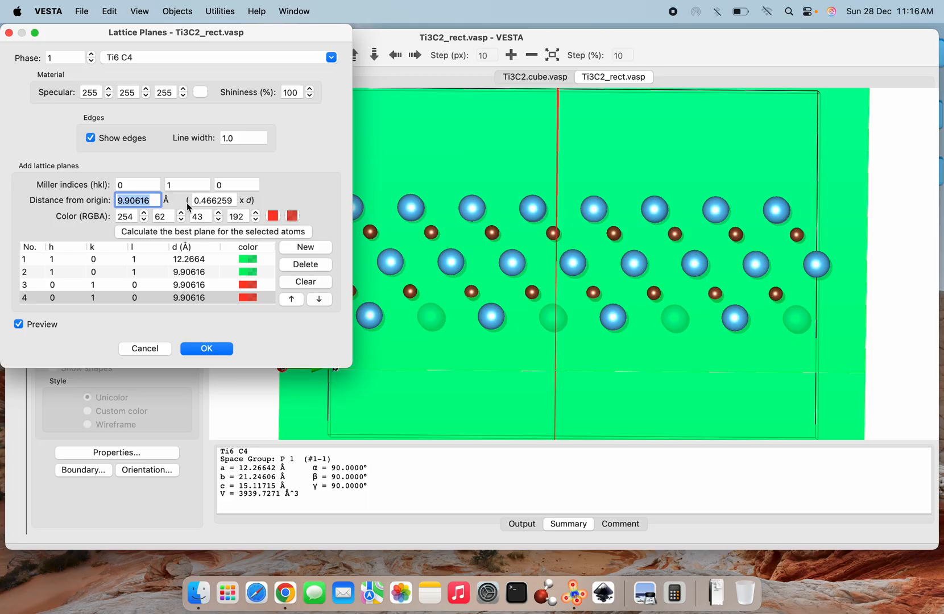
Set the fourth lattice plane's distance from the origin to 0.716 × d
left_click(215, 201)
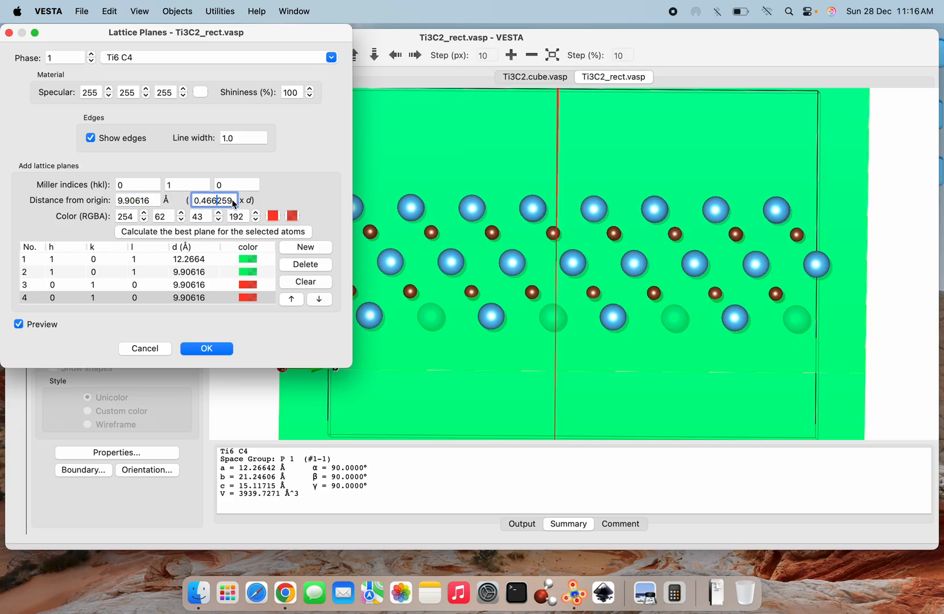
scroll(583, 271, "down", 3)
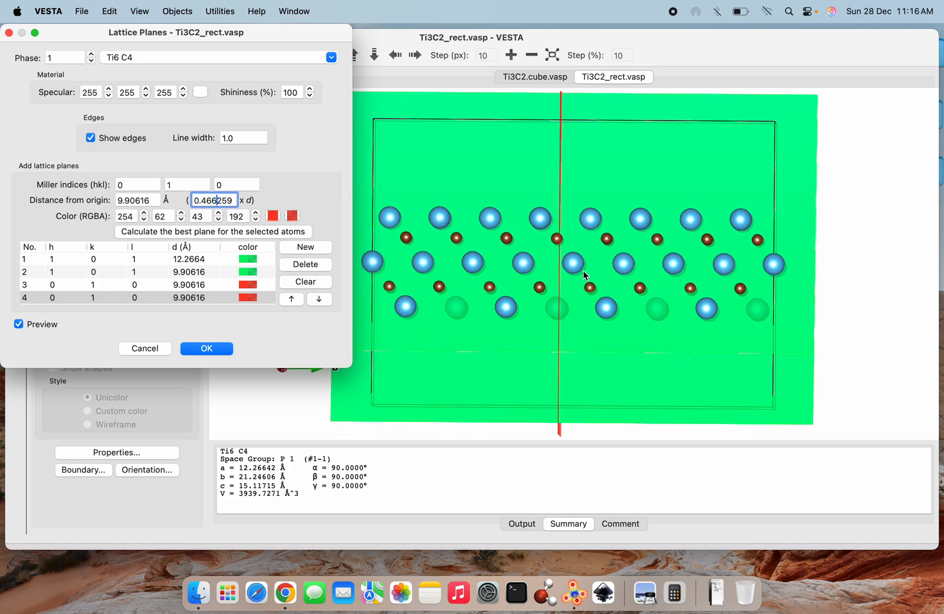
scroll(583, 271, "up", 2)
mouse_move(583, 271)
left_mouse_down()
mouse_move(574, 300)
mouse_move(593, 293)
mouse_move(588, 278)
mouse_move(578, 287)
mouse_move(585, 276)
left_mouse_up()
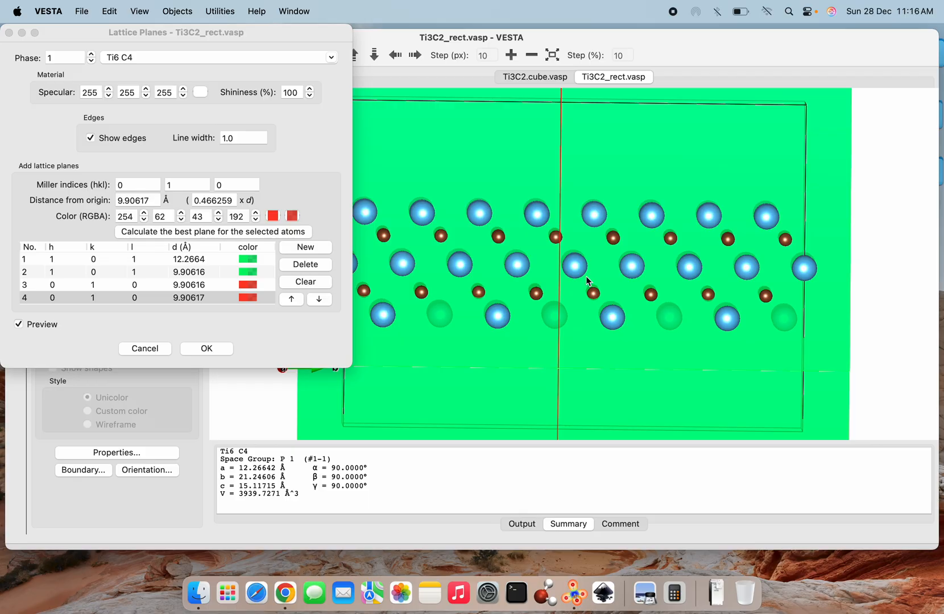
left_click(218, 201)
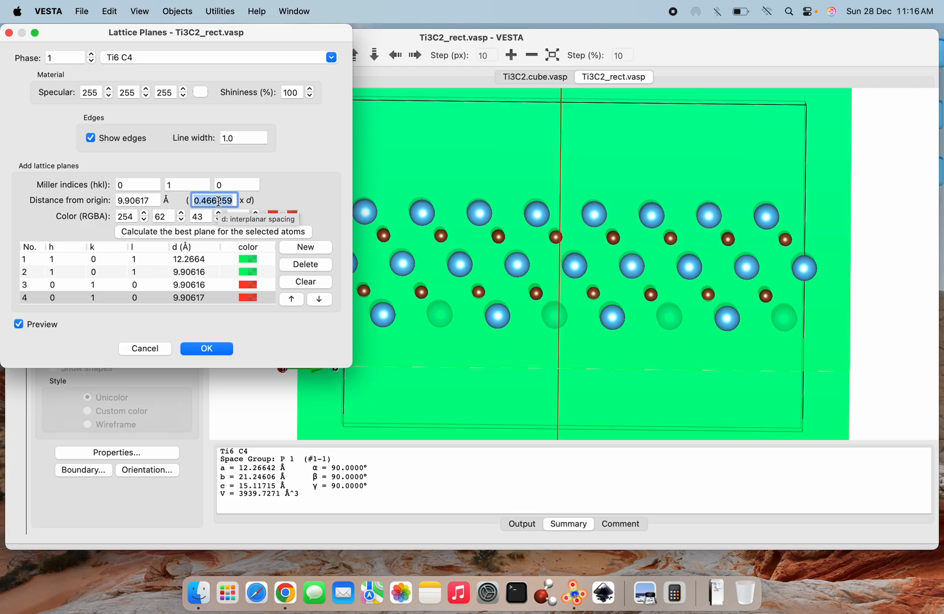
type("0")
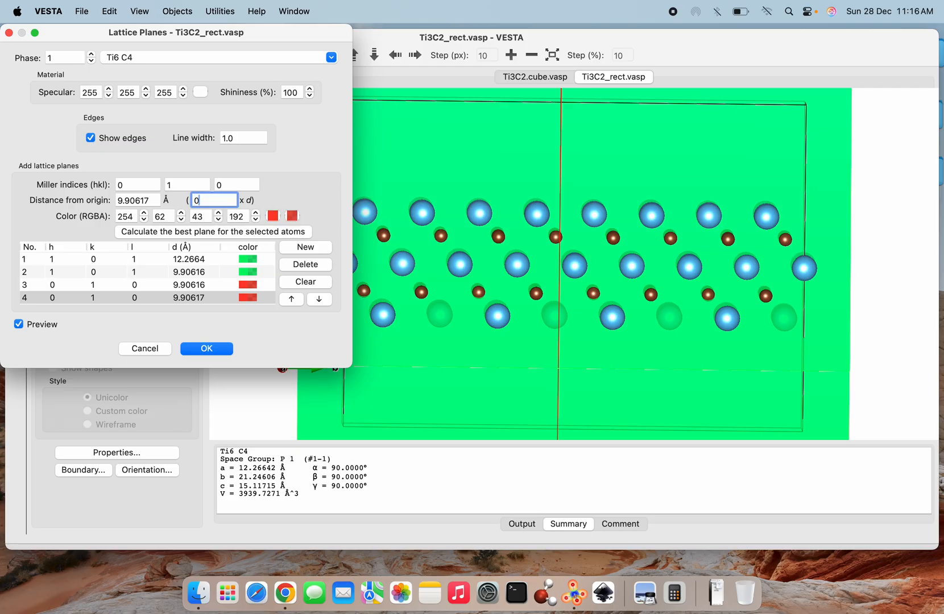
type(".716")
key("Tab")
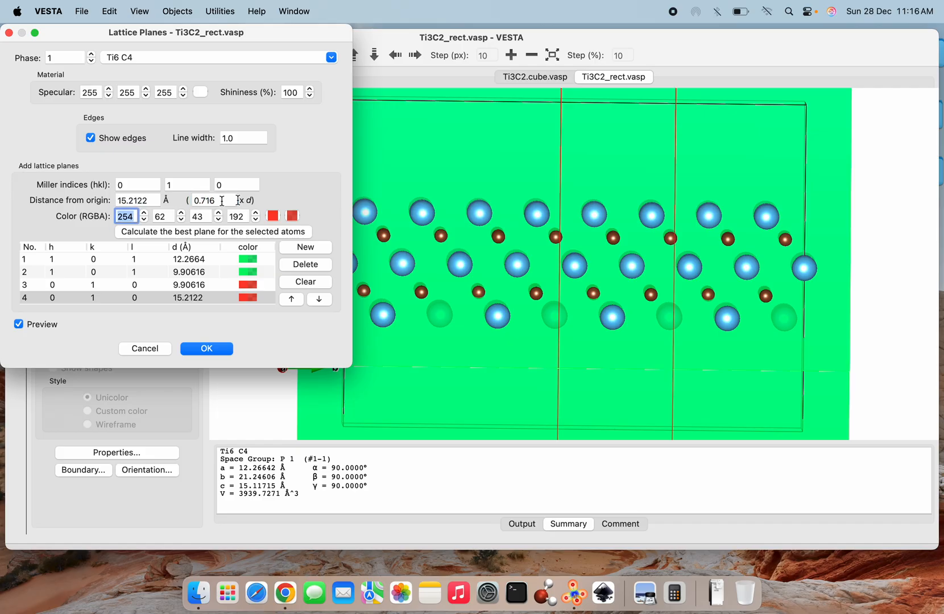
Examine how the two red 0 1 0 planes cut through the atoms and the green planes, looking along the a axis
scroll(581, 323, "down", 2)
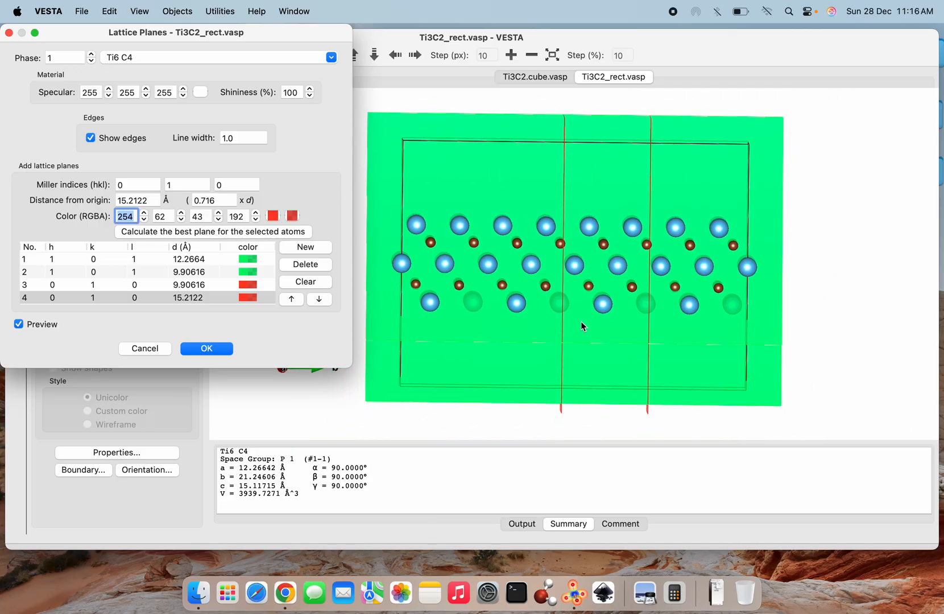
scroll(581, 321, "up", 3)
scroll(581, 322, "down", 1)
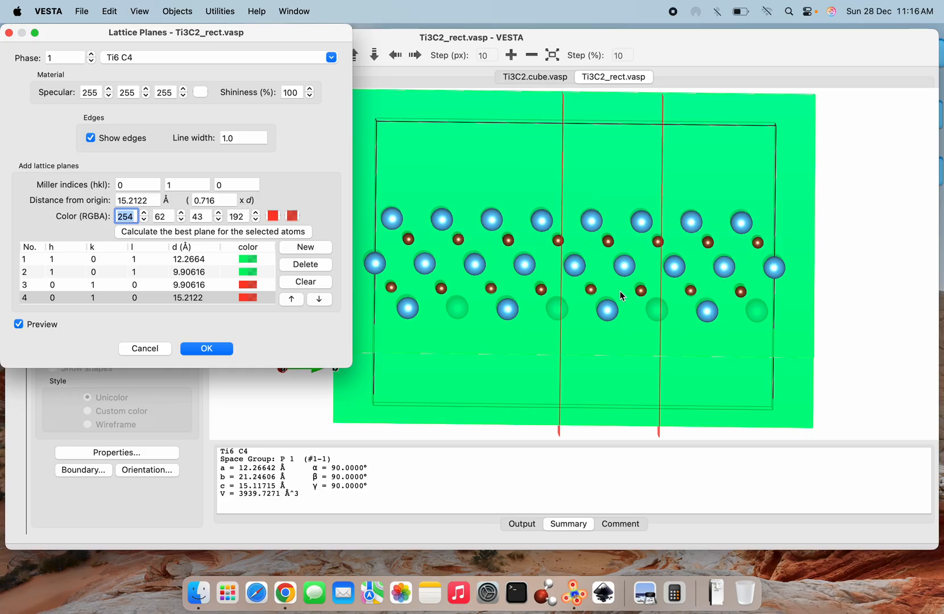
left_click_drag(634, 344, 640, 367)
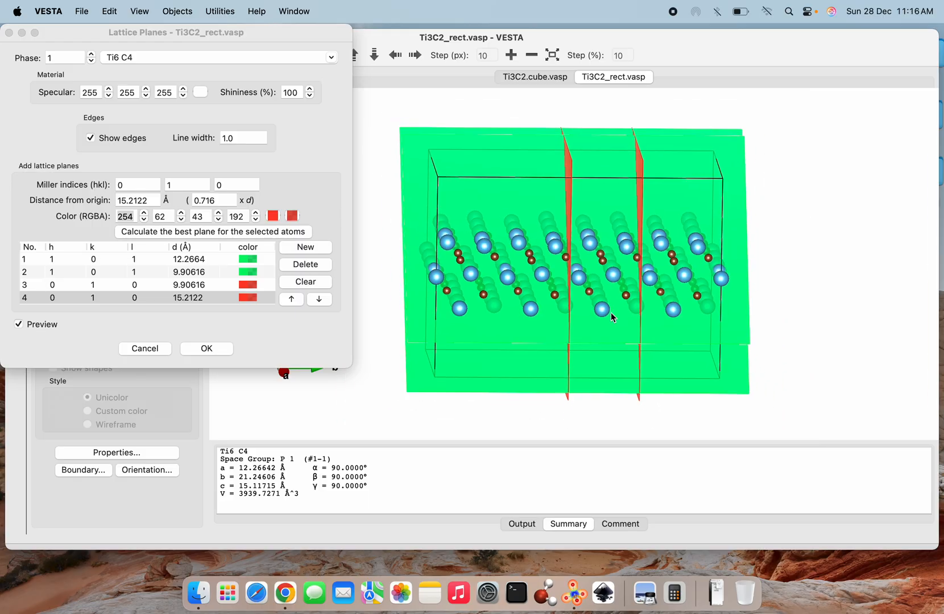
left_click_drag(611, 312, 602, 294)
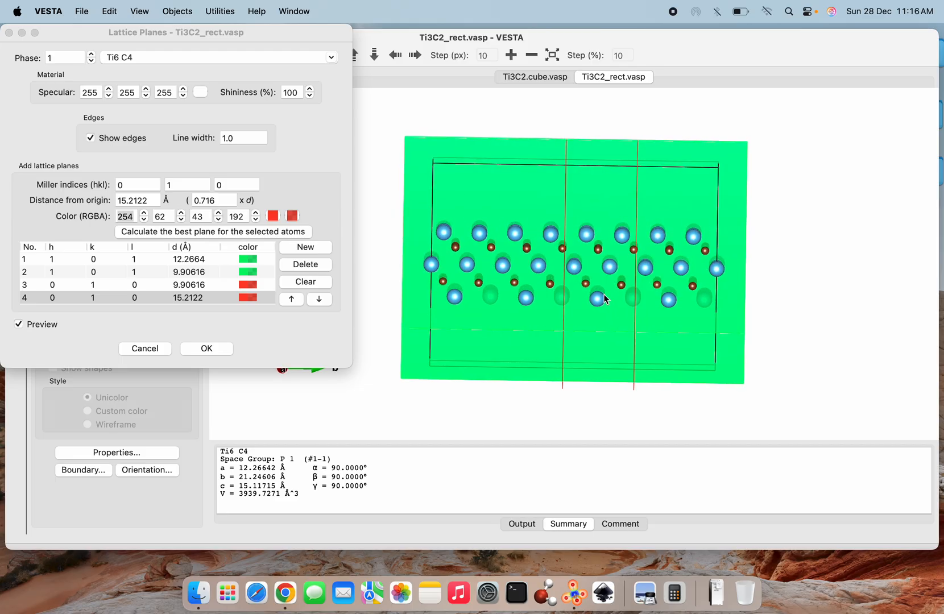
scroll(603, 300, "up", 4)
scroll(606, 299, "up", 4)
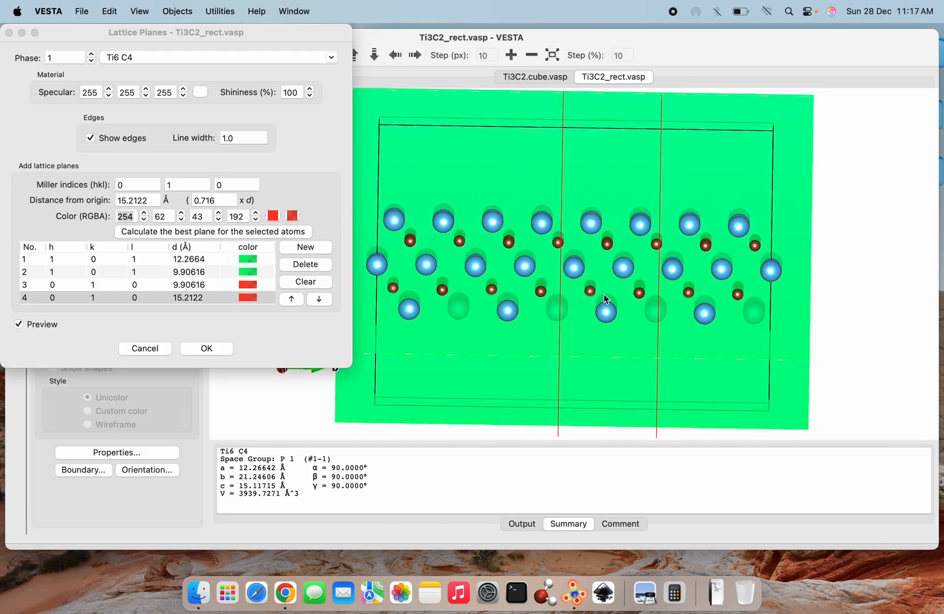
mouse_move(610, 294)
left_mouse_down()
mouse_move(657, 325)
mouse_move(609, 293)
left_mouse_up()
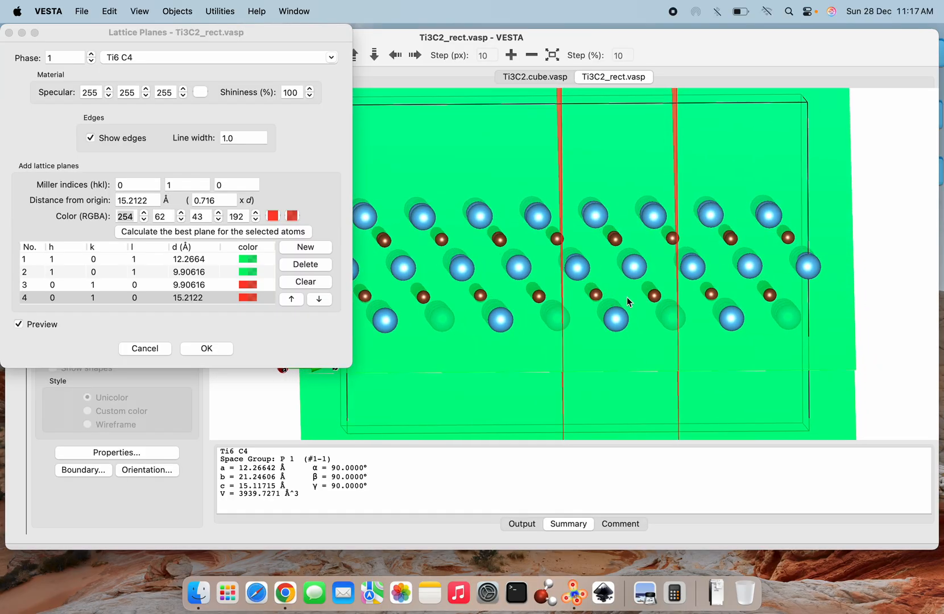
scroll(667, 294, "down", 4)
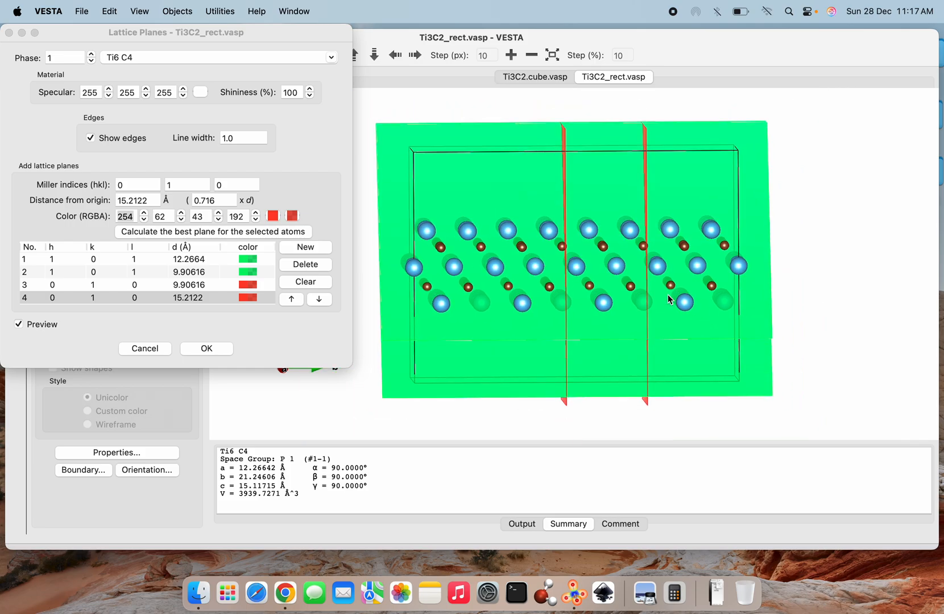
mouse_move(667, 294)
left_mouse_down()
mouse_move(723, 302)
mouse_move(662, 285)
mouse_move(700, 296)
mouse_move(668, 294)
mouse_move(667, 309)
left_mouse_up()
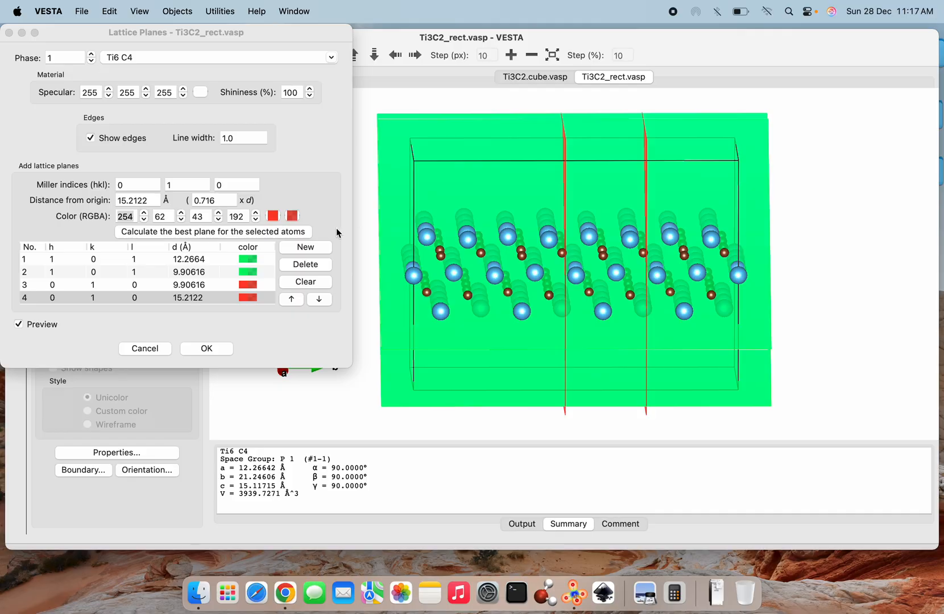
Add a fifth lattice plane copied from the 0 1 0 plane at 0.716 × d and colour it blue
left_click(306, 249)
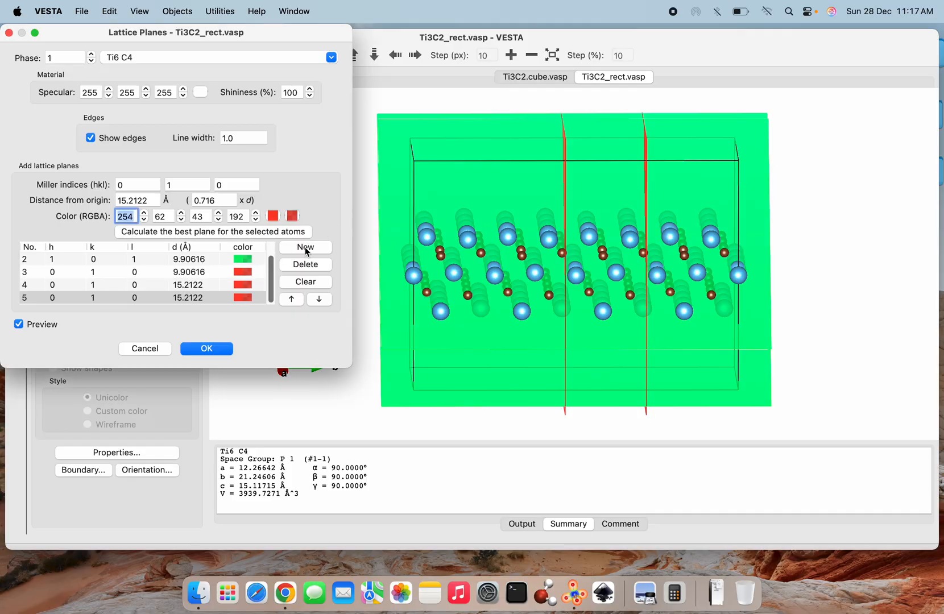
left_click(239, 300)
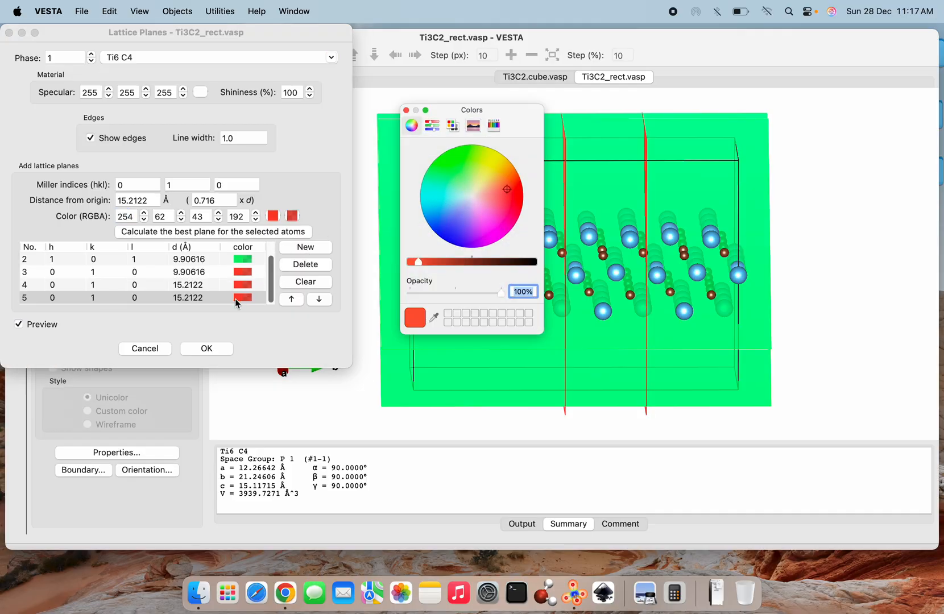
left_click(446, 219)
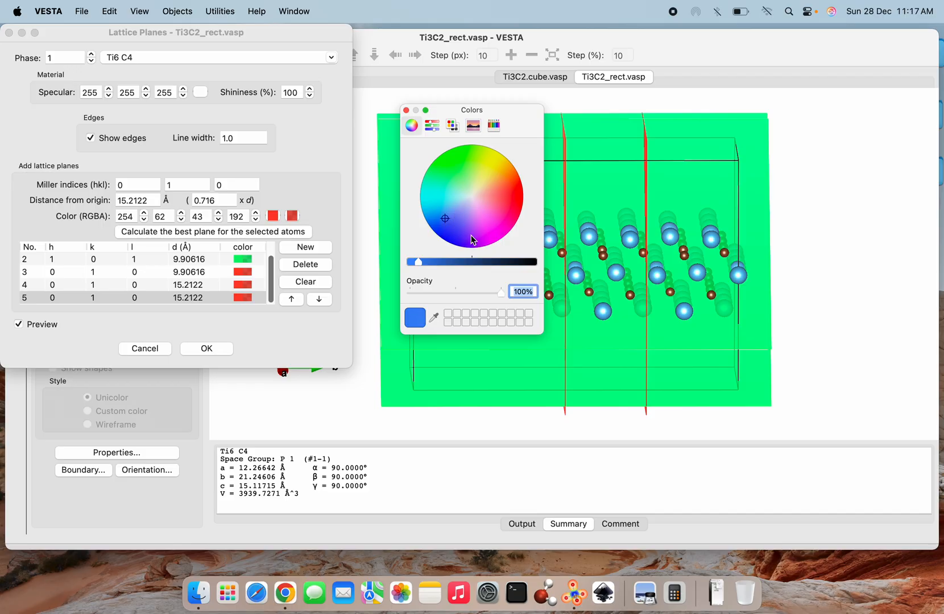
left_click(407, 112)
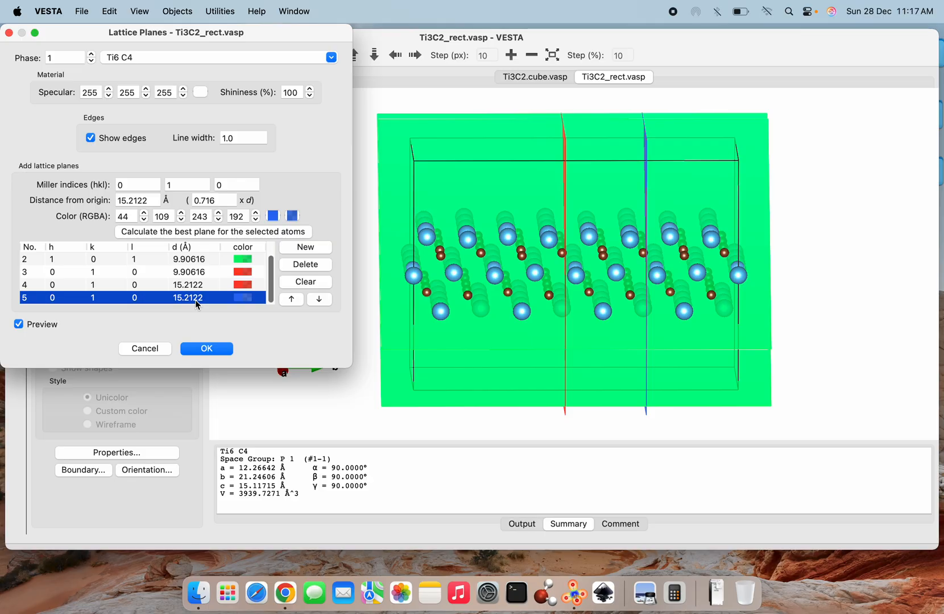
Set the blue lattice plane's Miller indices to -1 0 1
left_click(128, 183)
key("BackSpace")
type("-1")
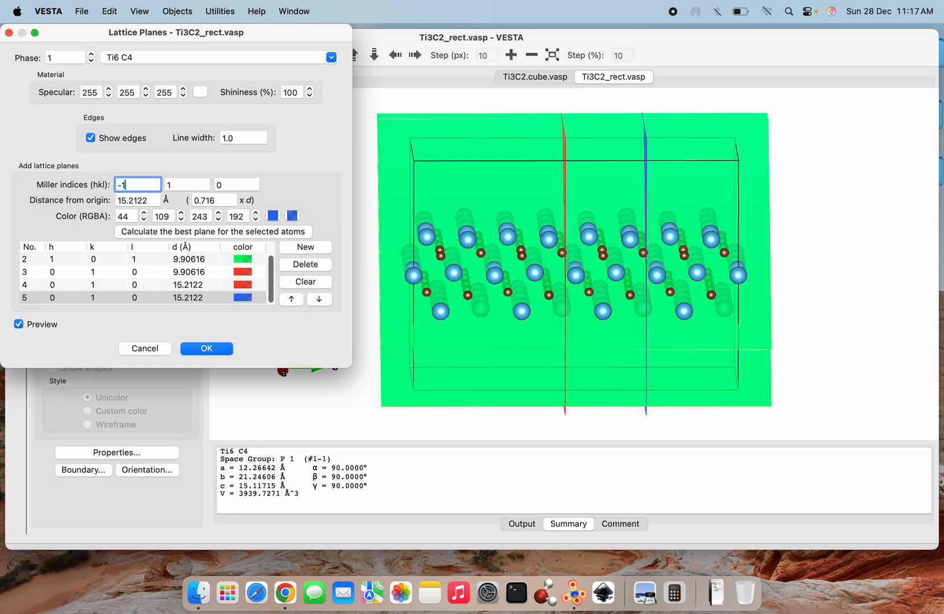
left_click(174, 185)
key("BackSpace")
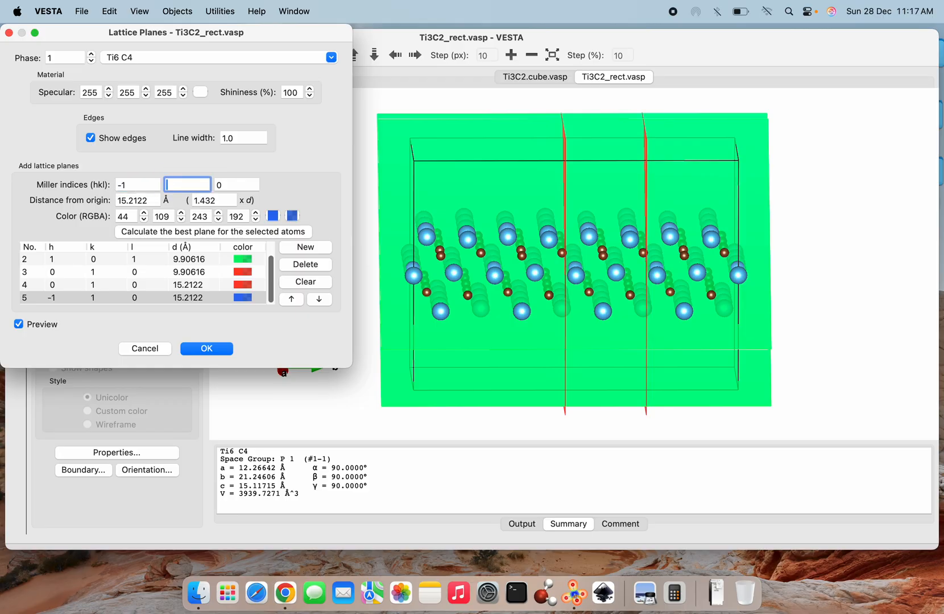
type("0")
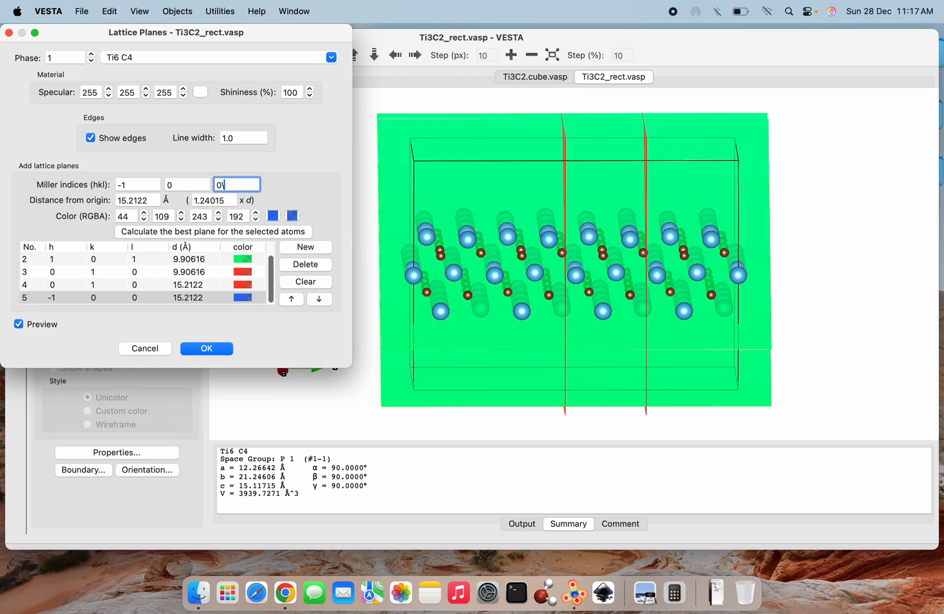
key("BackSpace")
type("1")
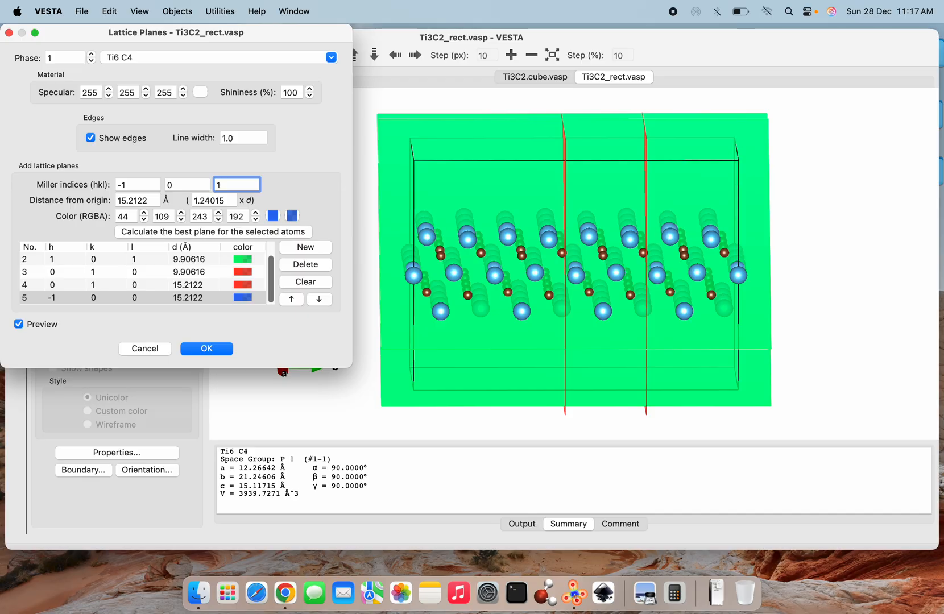
key("Tab")
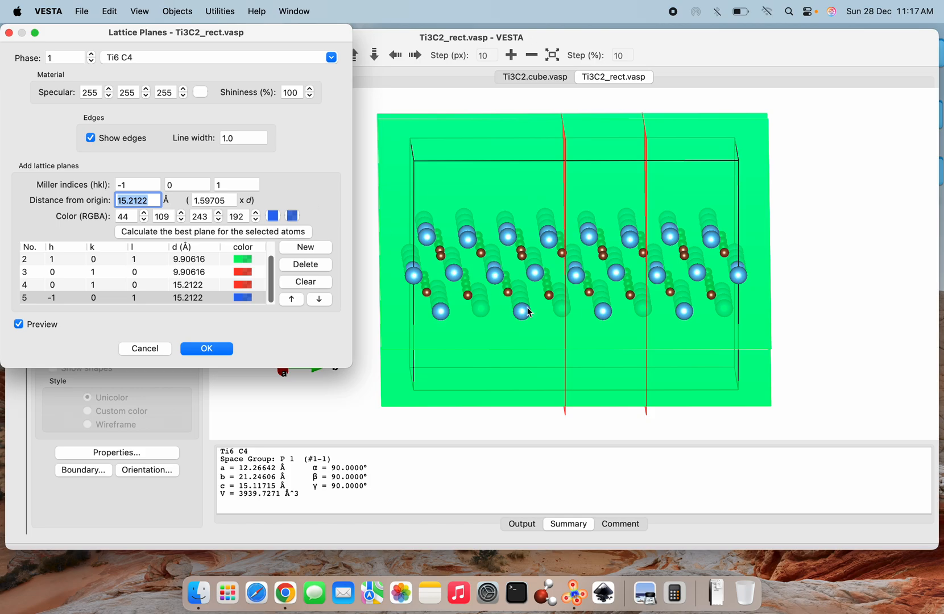
Set the blue -1 0 1 plane's distance from the origin to 0.1 × d
scroll(707, 334, "down", 3)
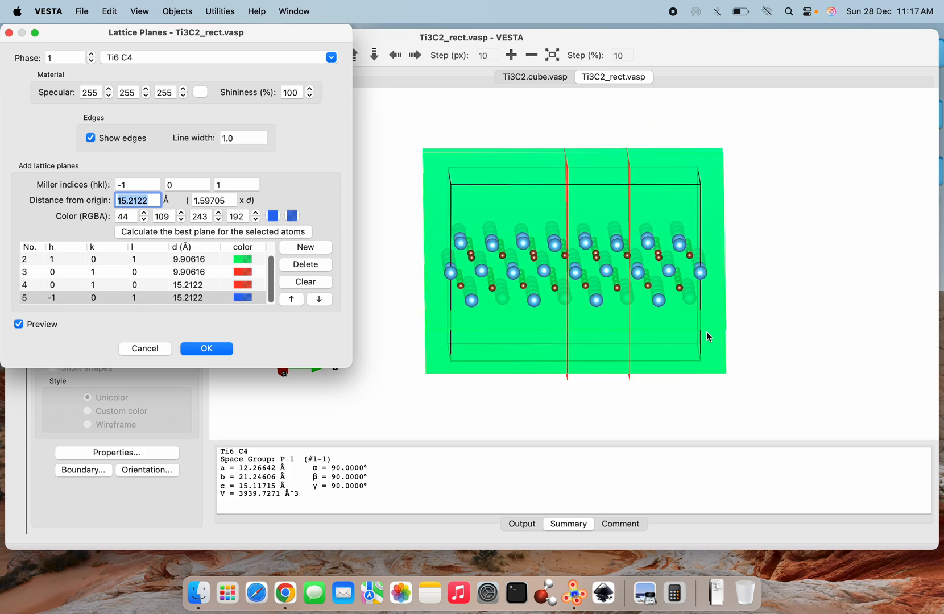
mouse_move(709, 337)
left_mouse_down()
mouse_move(569, 338)
mouse_move(685, 344)
mouse_move(711, 322)
mouse_move(697, 316)
mouse_move(705, 320)
left_mouse_up()
scroll(706, 320, "up", 2)
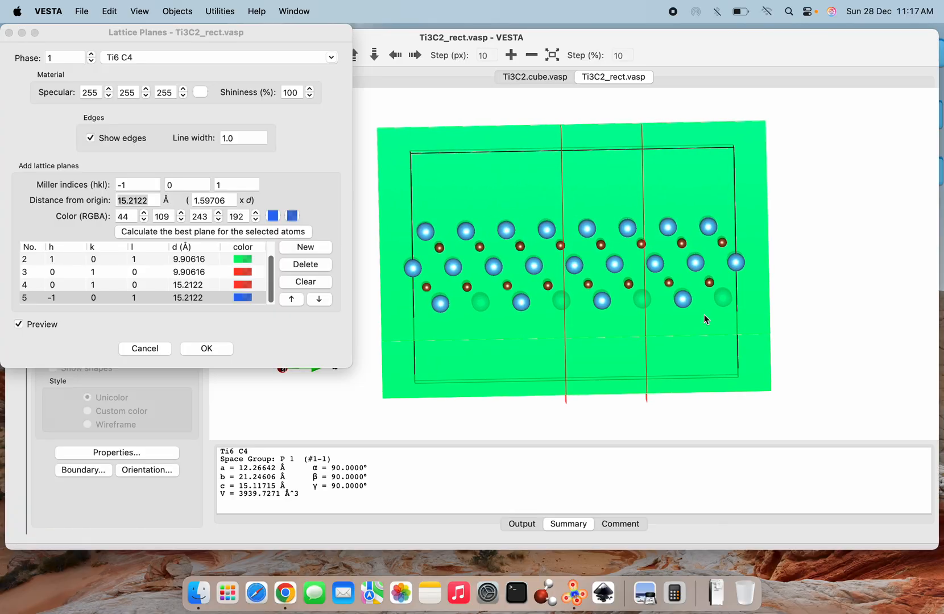
left_click(227, 199)
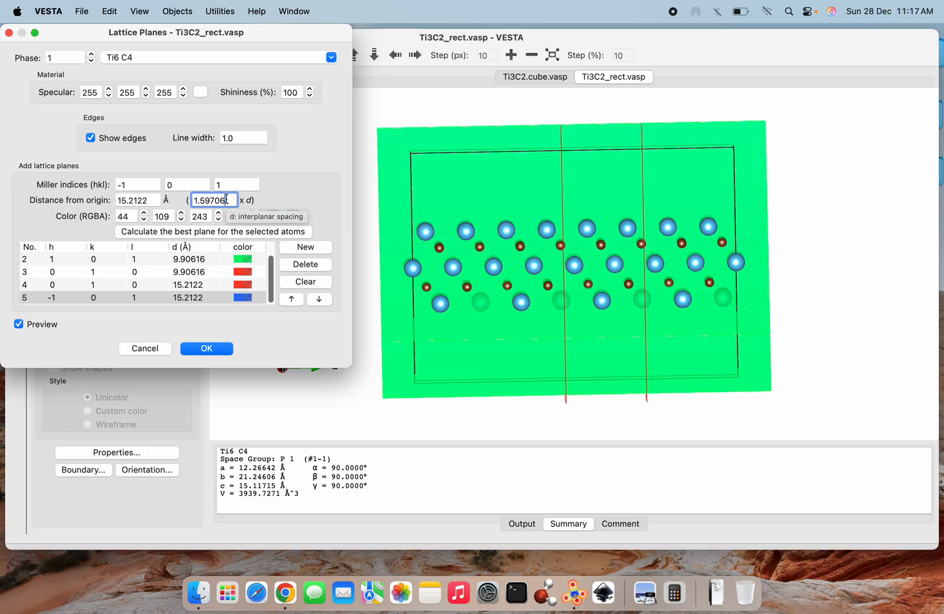
key("BackSpace")
key("BackSpace")
key("BackSpace")
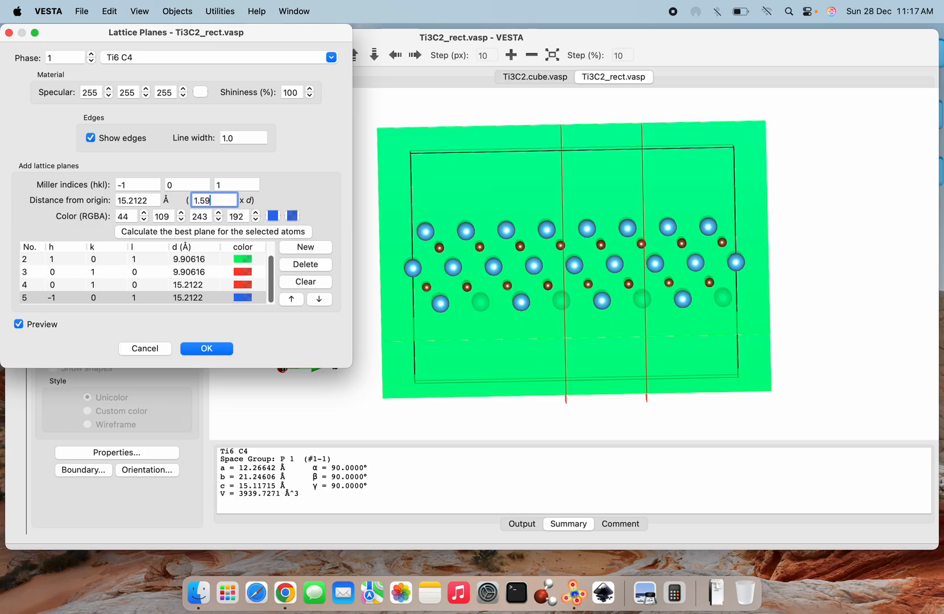
key("BackSpace")
key("BackSpace")
key("BackSpace")
type("\\0.")
key("BackSpace")
key("BackSpace")
key("BackSpace")
key("BackSpace")
type("0.1")
key("Tab")
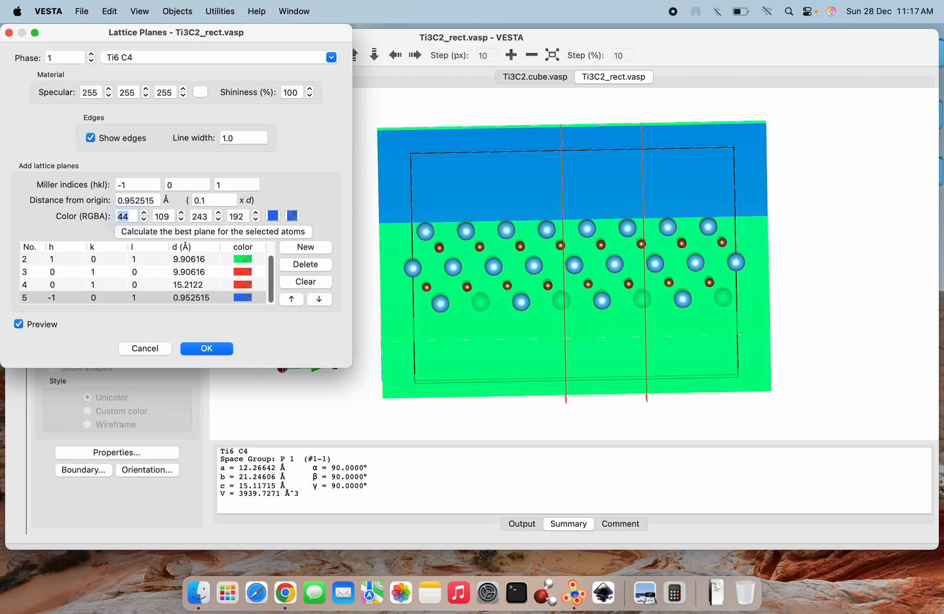
Add a sixth lattice plane, blue with indices -1 0 1, at a distance of -0.148 × d from the origin
left_click(579, 282)
left_click_drag(579, 283, 340, 282)
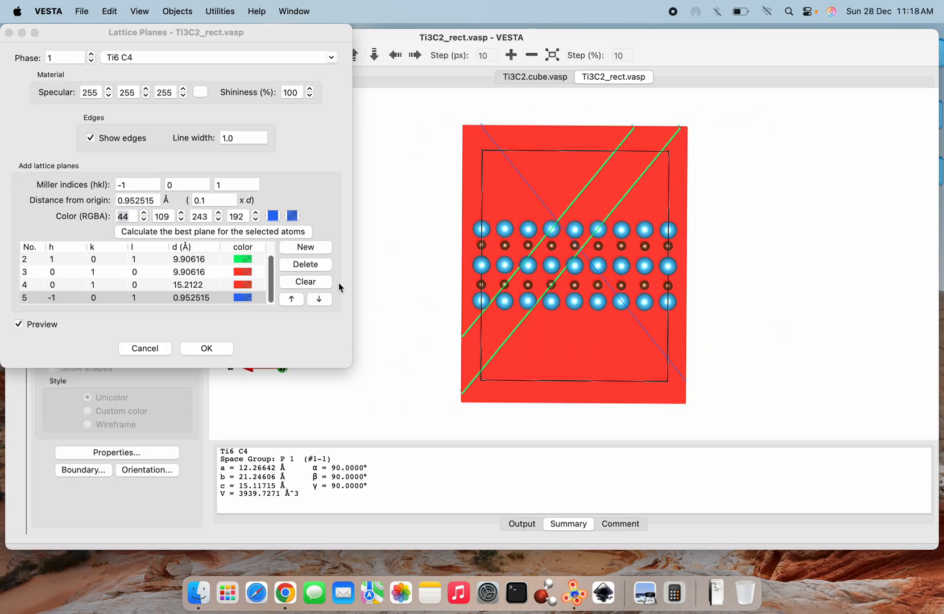
scroll(585, 286, "up", 3)
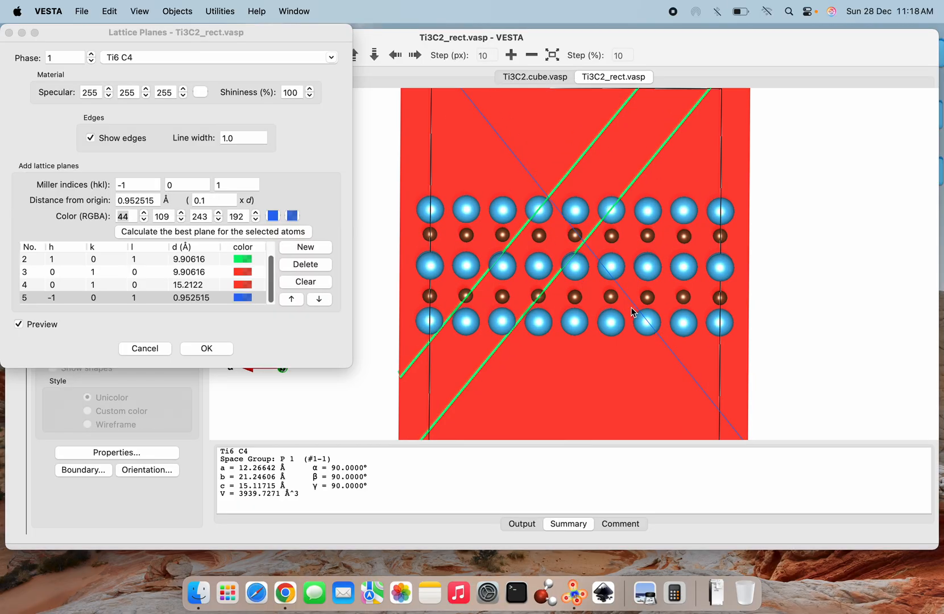
left_click(294, 248)
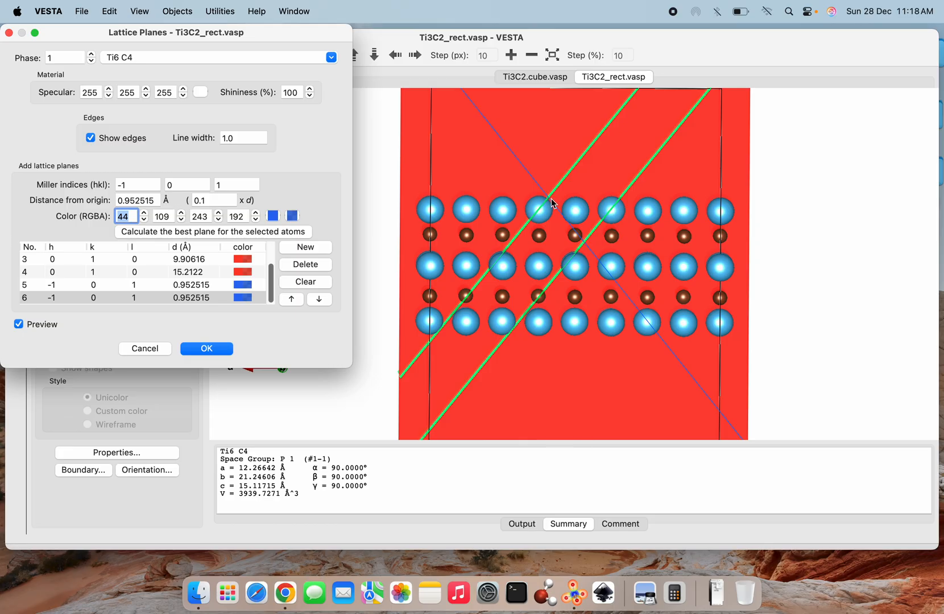
left_click(213, 203)
key("BackSpace")
key("BackSpace")
key("BackSpace")
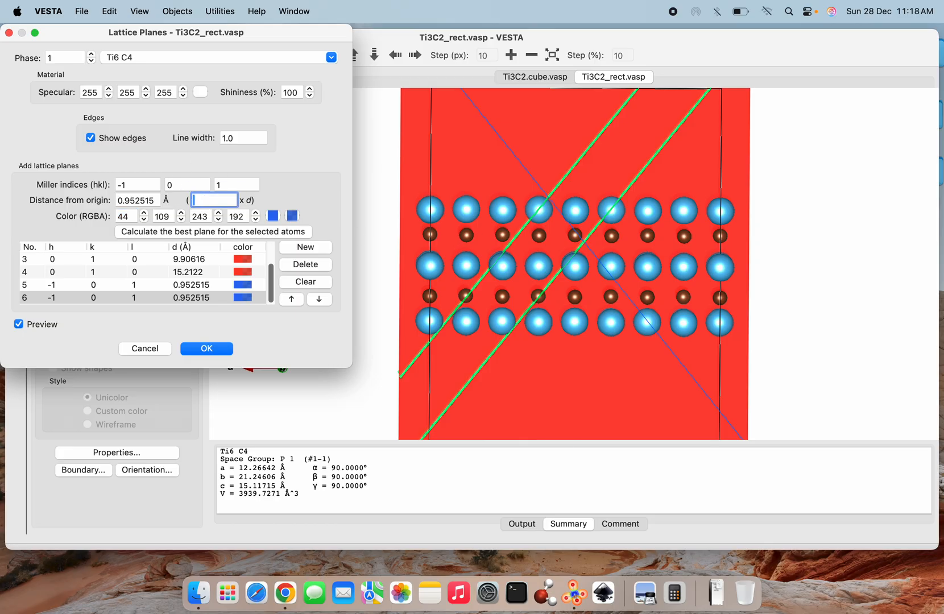
type("-0.148")
key("Tab")
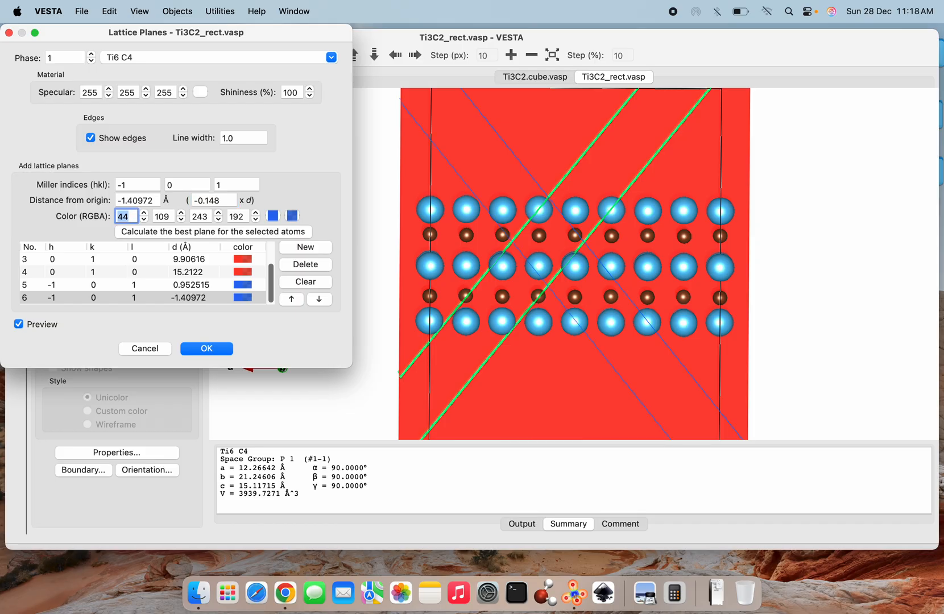
Try the sixth plane's distance at 0.148 × d, and return it to -0.148 × d
left_click(198, 201)
key("BackSpace")
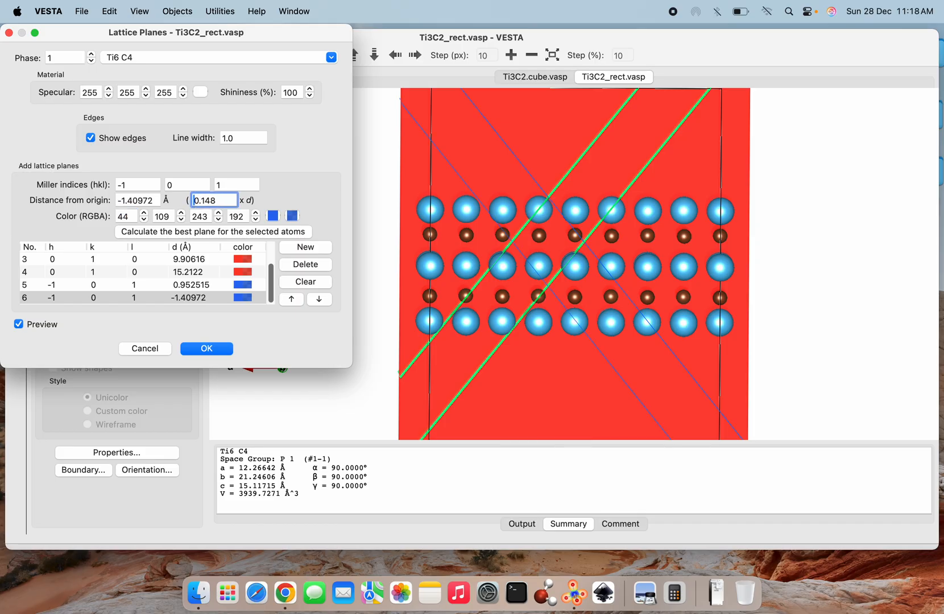
key("Tab")
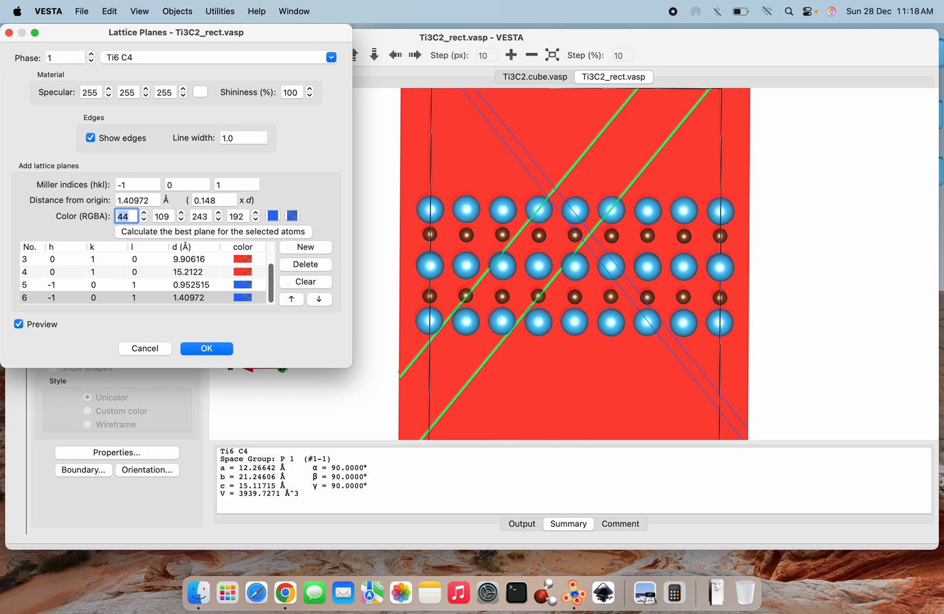
left_click(193, 200)
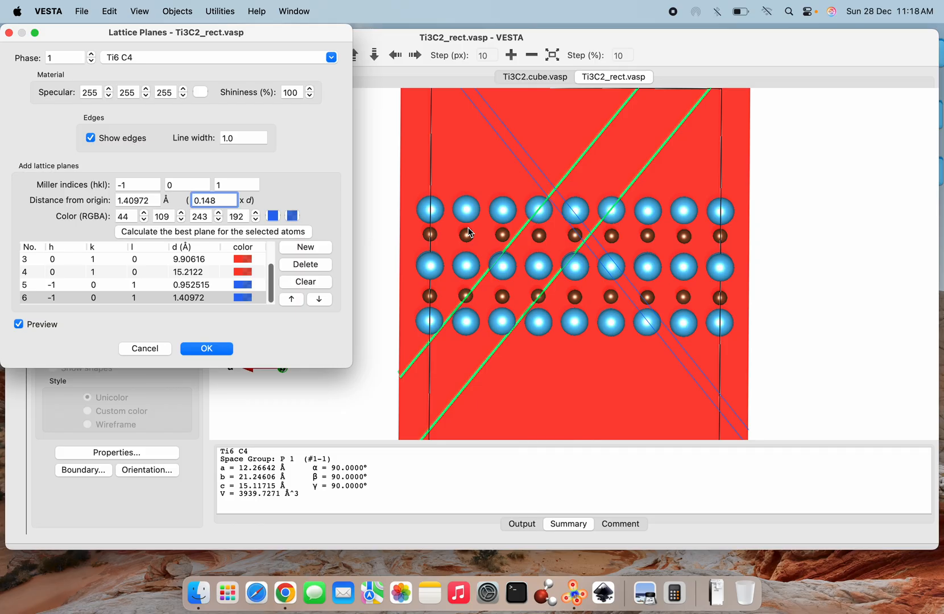
type("-")
key("Tab")
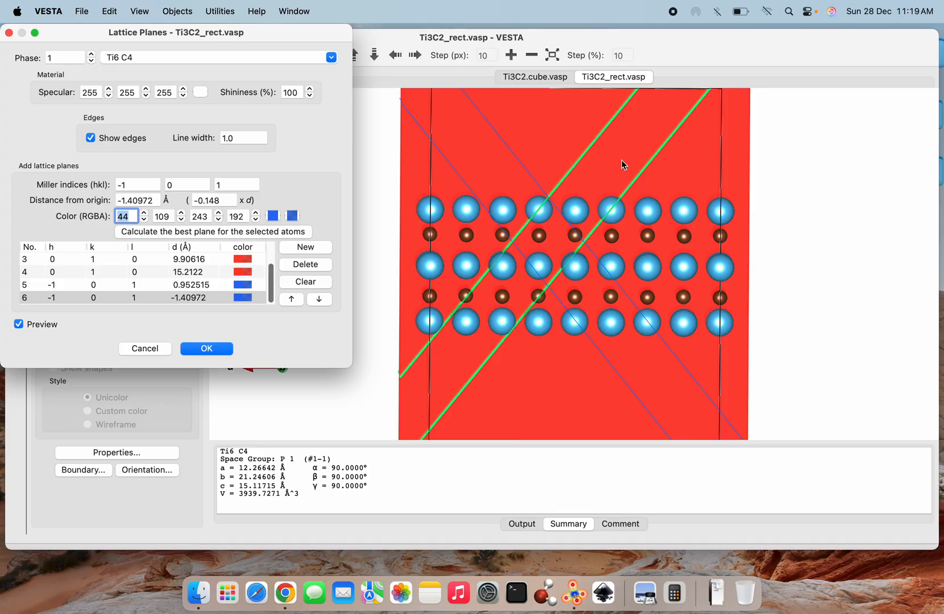
Check where the green and blue planes cross the atoms along the b axis, and apply the lattice planes
left_click(613, 193)
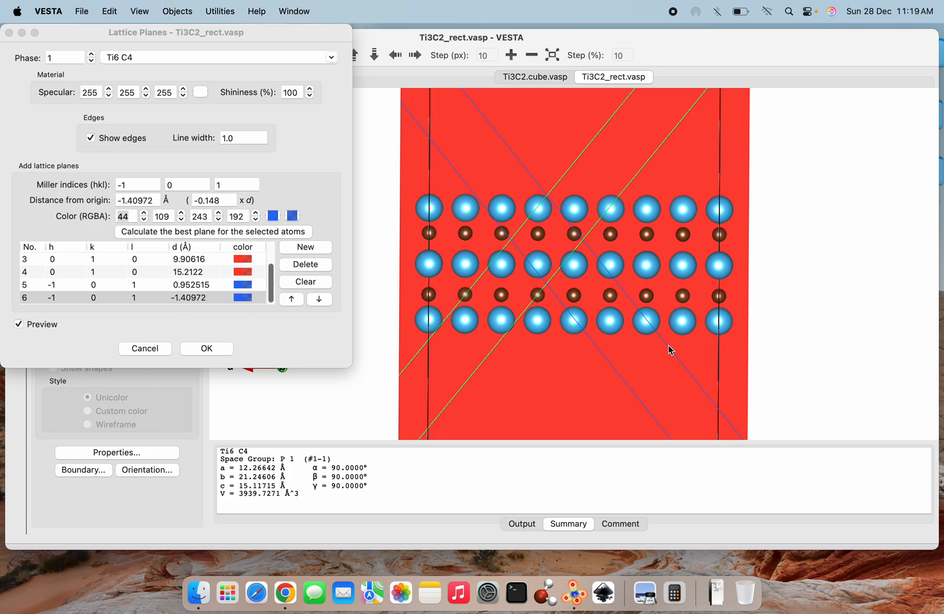
scroll(670, 348, "down", 5)
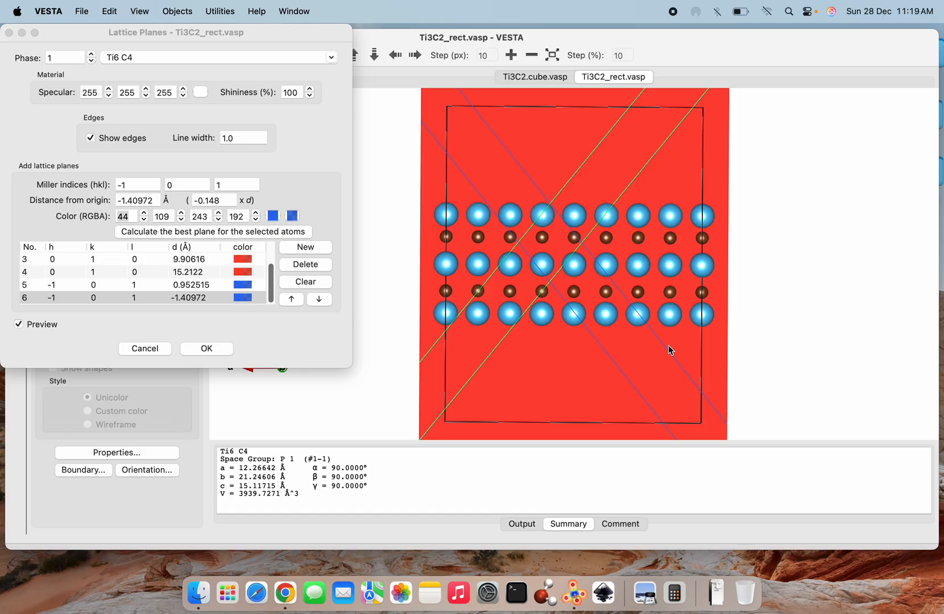
mouse_move(670, 349)
left_mouse_down()
mouse_move(786, 353)
mouse_move(740, 273)
mouse_move(663, 320)
mouse_move(700, 384)
mouse_move(660, 354)
mouse_move(669, 339)
left_mouse_up()
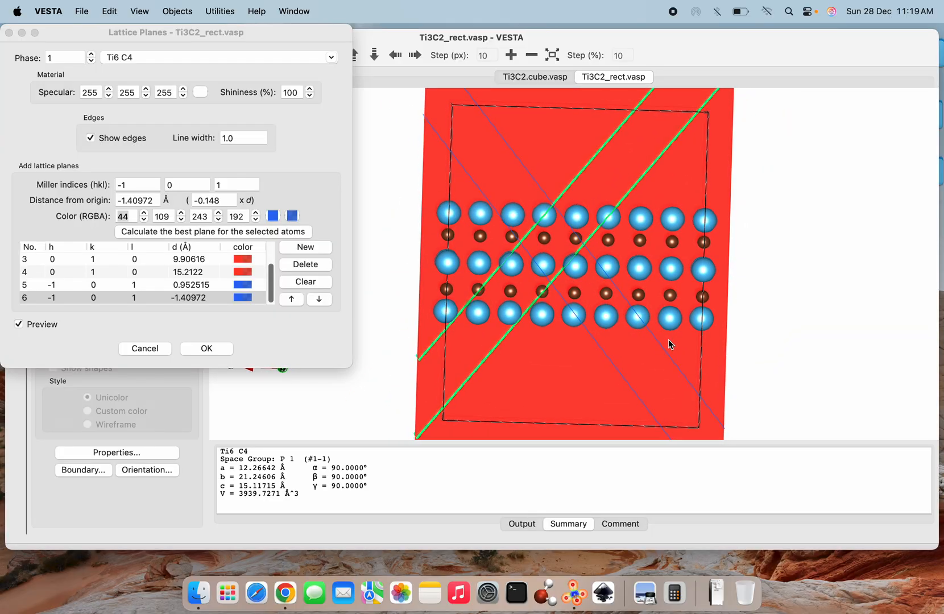
scroll(668, 340, "down", 1)
scroll(668, 339, "up", 5)
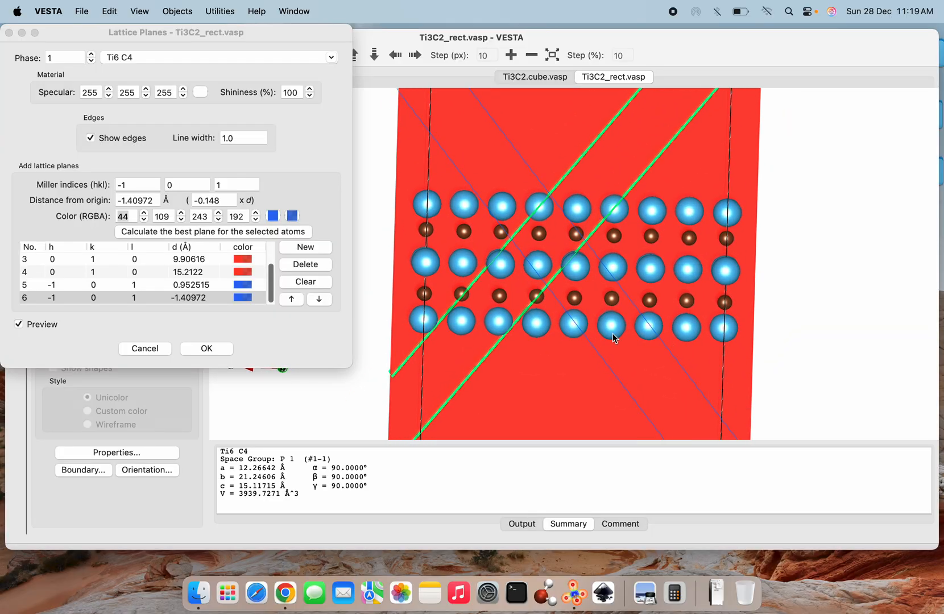
left_click(215, 349)
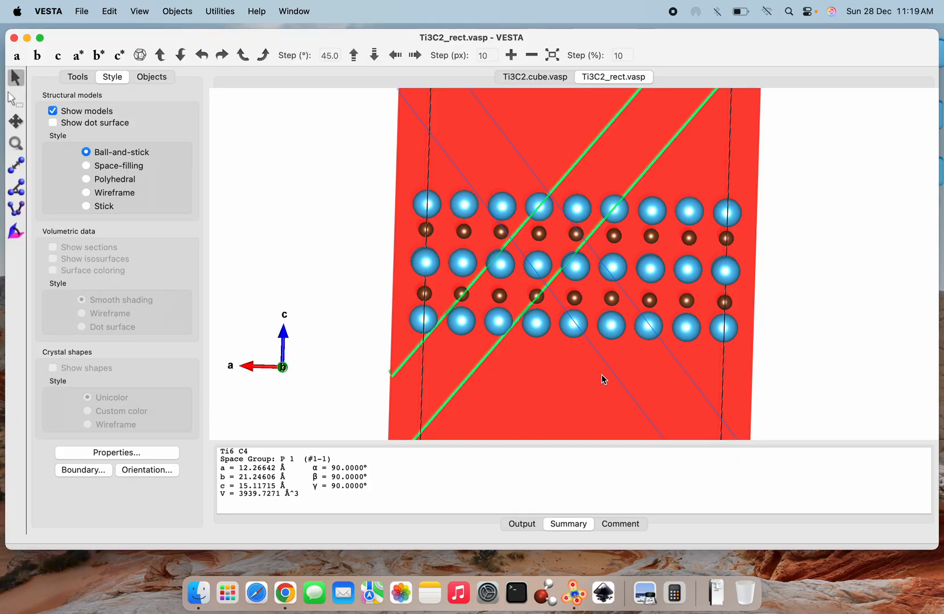
Delete the three outermost atom columns at the low-a end of the slab, viewed along the b axis
scroll(604, 380, "down", 2)
mouse_move(604, 379)
left_mouse_down()
mouse_move(663, 402)
mouse_move(589, 375)
mouse_move(603, 376)
left_mouse_up()
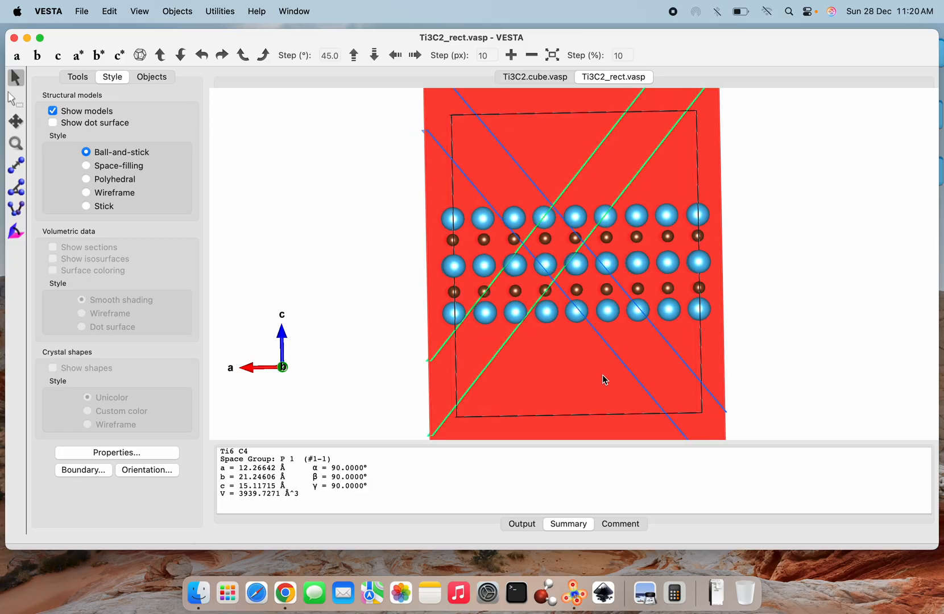
scroll(603, 376, "up", 2)
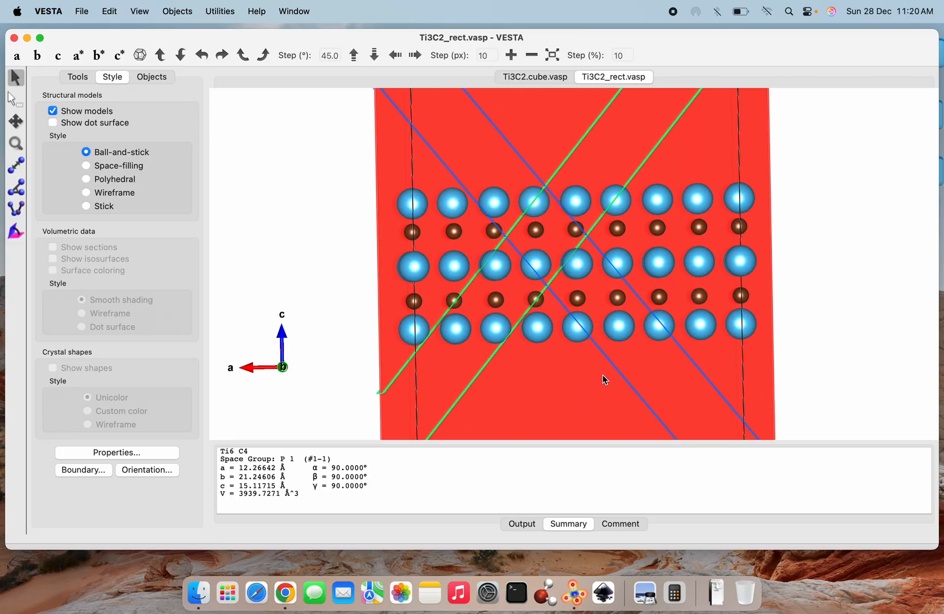
left_click(16, 104)
left_click_drag(645, 184, 784, 346)
key("Delete")
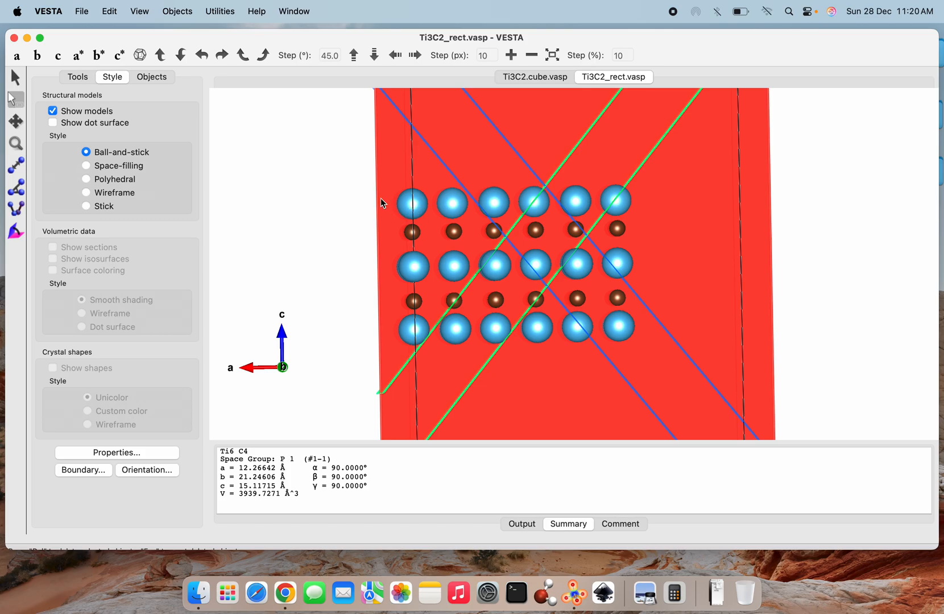
Delete the two outermost atom columns at the high-a end, plus the lowest Ti layer and the C layer above it
left_click_drag(388, 186, 458, 341)
key("Delete")
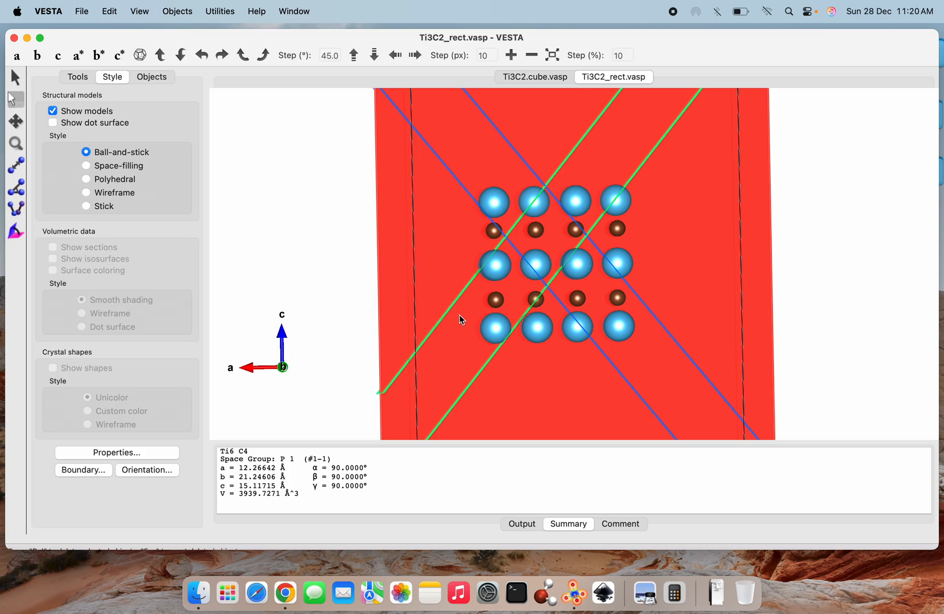
left_click_drag(477, 300, 645, 350)
key("Delete")
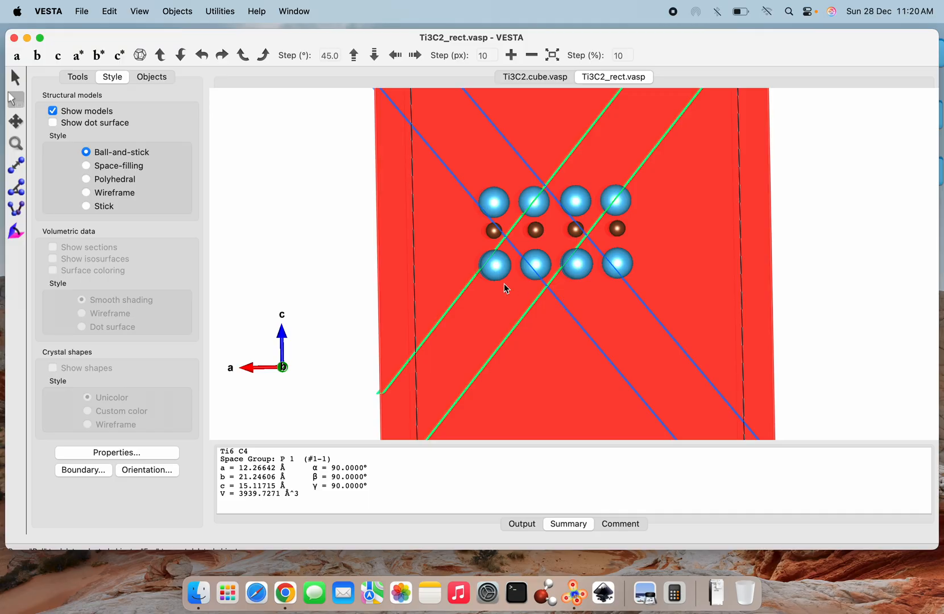
Delete the atoms outside the two red 0 1 0 planes on both the low-b and high-b sides, viewed along the a axis
left_click(16, 78)
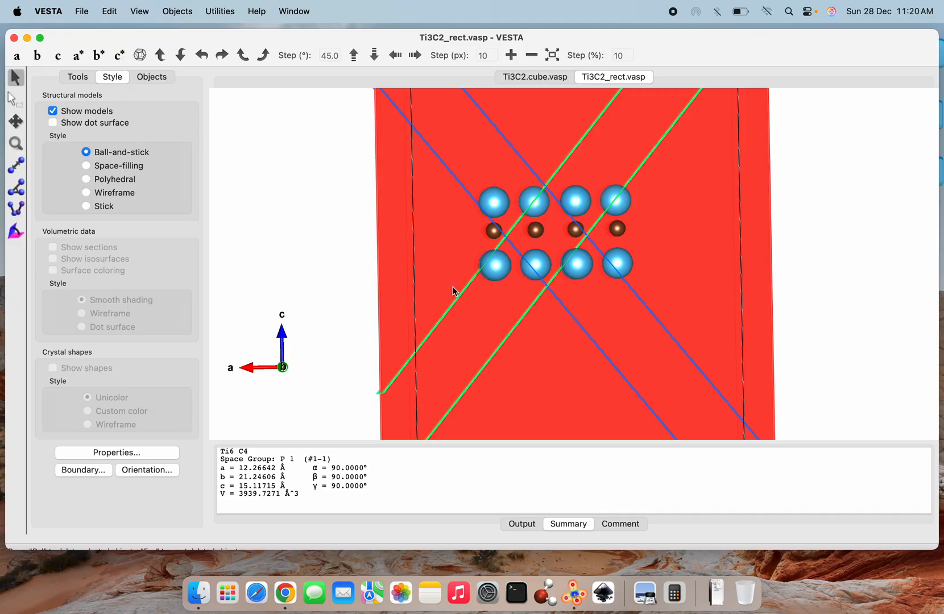
left_click_drag(455, 292, 881, 267)
scroll(877, 258, "down", 5)
left_click(16, 100)
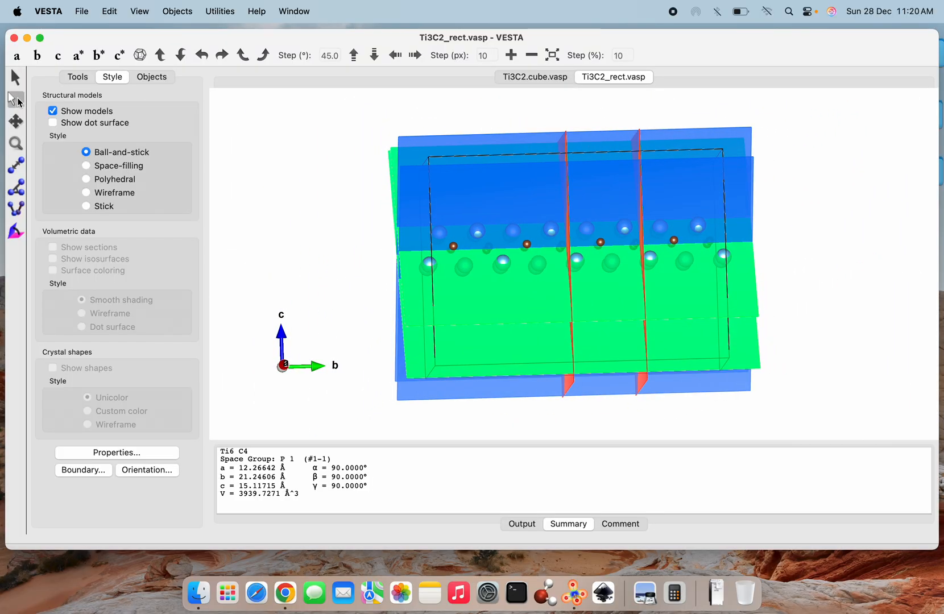
left_click_drag(419, 227, 560, 299)
key("Delete")
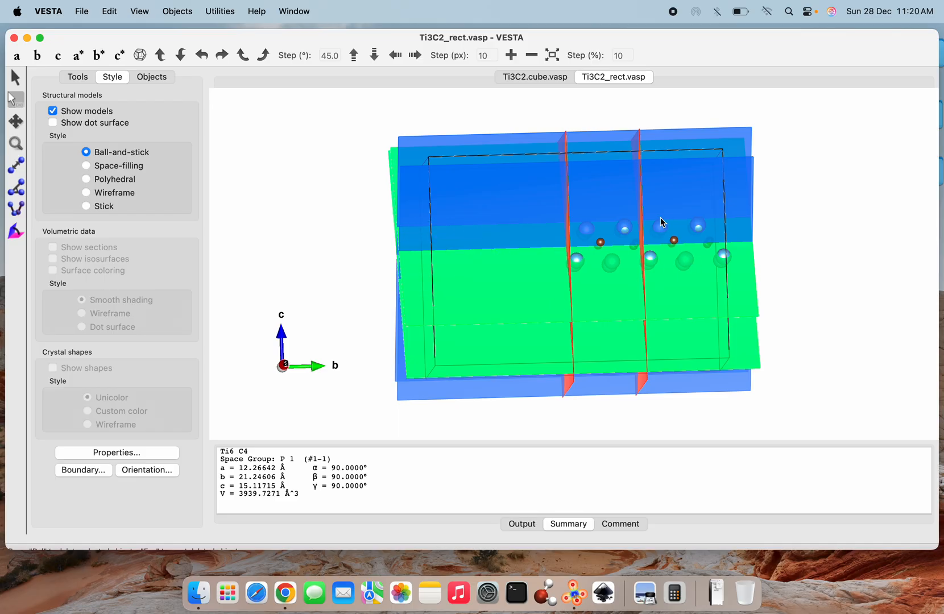
left_click_drag(658, 218, 746, 278)
key("Delete")
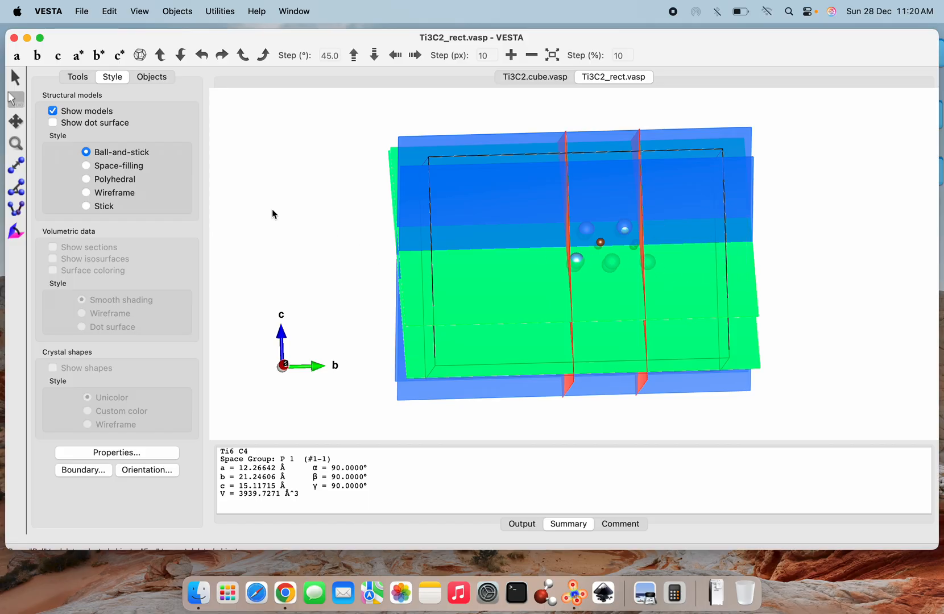
Delete the remaining Ti atom just beyond the red plane on the high-b side
left_click(16, 78)
left_click_drag(653, 201, 628, 204)
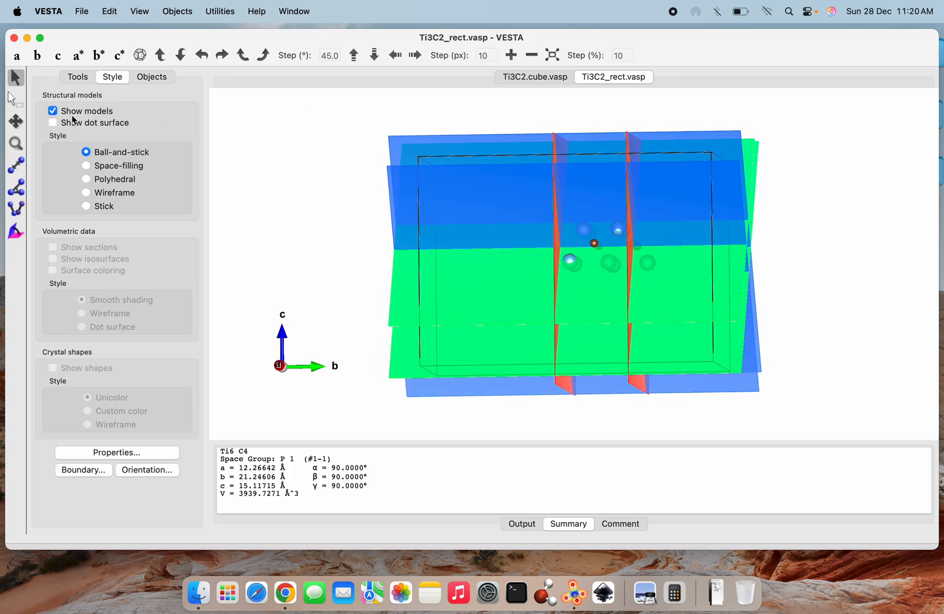
left_click(15, 100)
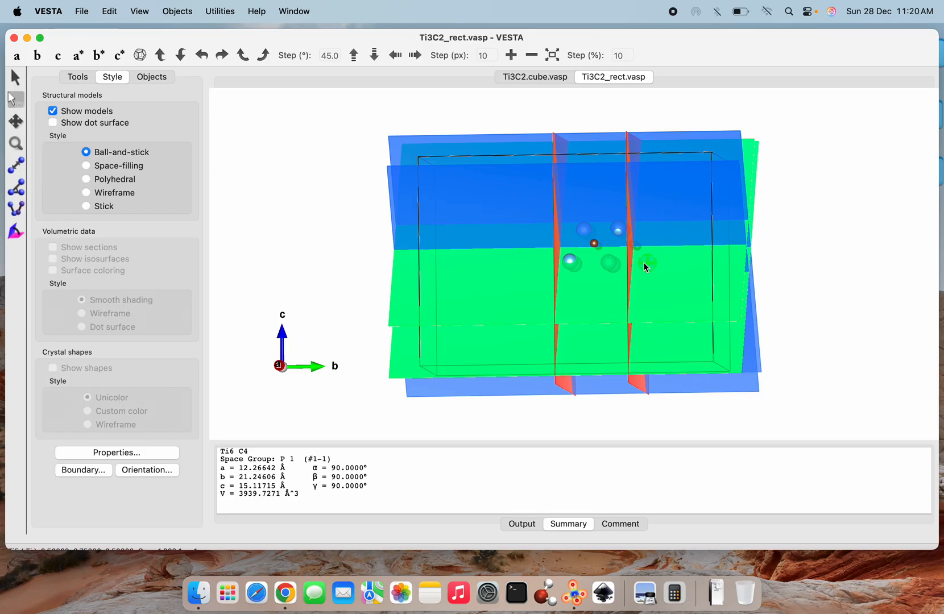
left_click(16, 78)
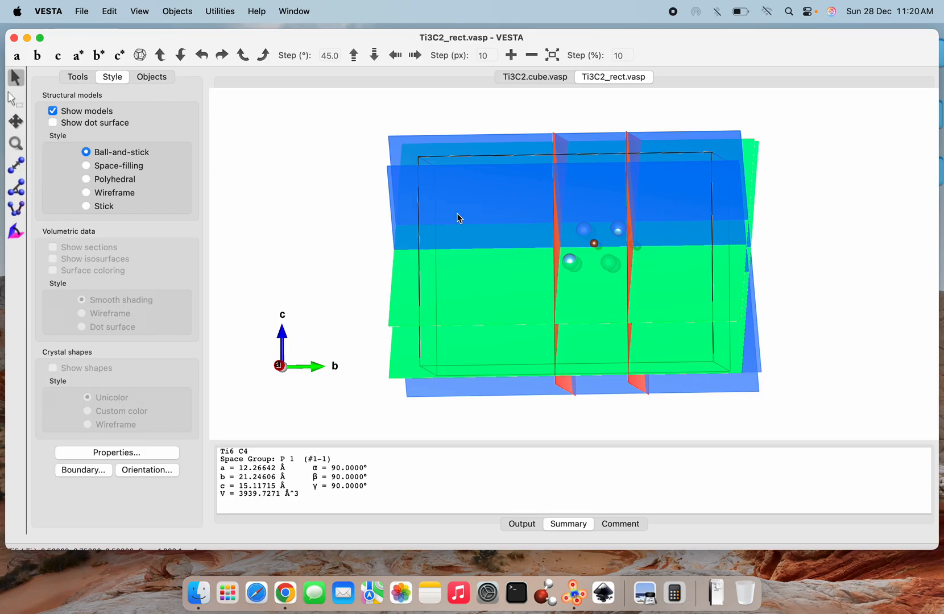
Delete the C atom at the low-a end, outside the green and blue planes, viewed along the b axis
scroll(548, 249, "up", 2)
left_click_drag(494, 244, 264, 260)
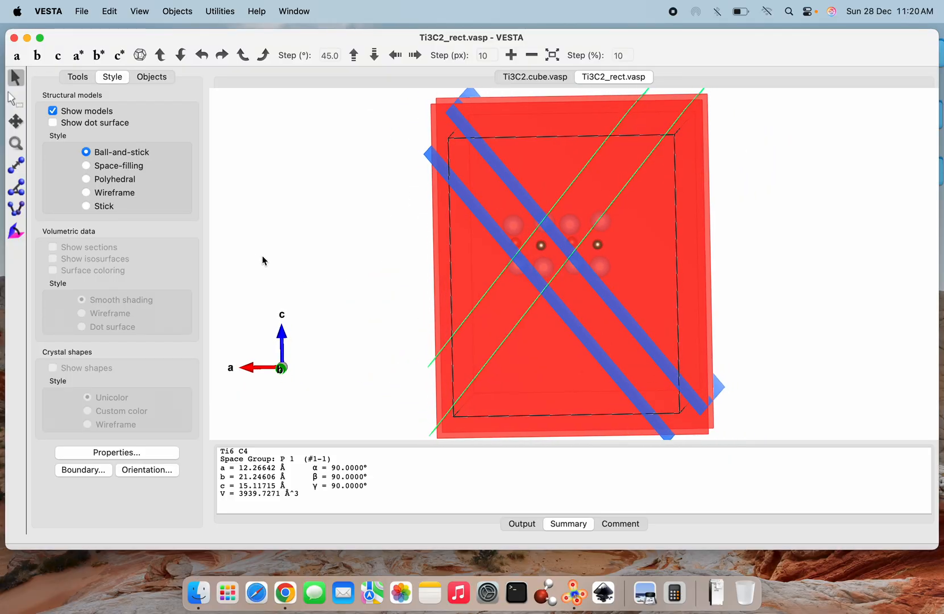
left_click(15, 100)
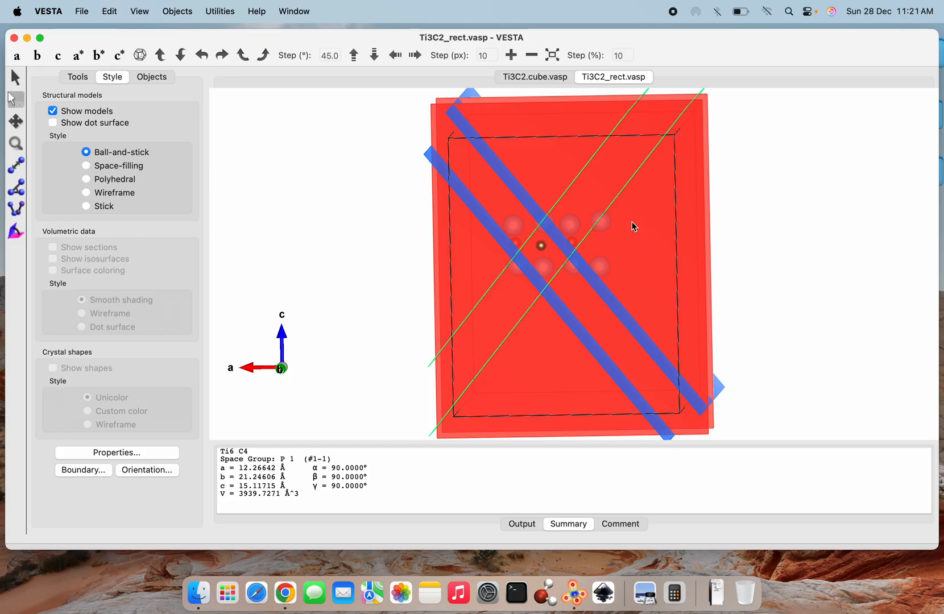
Delete the Ti and C atoms lying outside the pair of green planes, viewed with those planes edge-on
left_click(15, 77)
scroll(586, 248, "down", 2)
scroll(586, 249, "up", 3)
left_click_drag(584, 247, 942, 171)
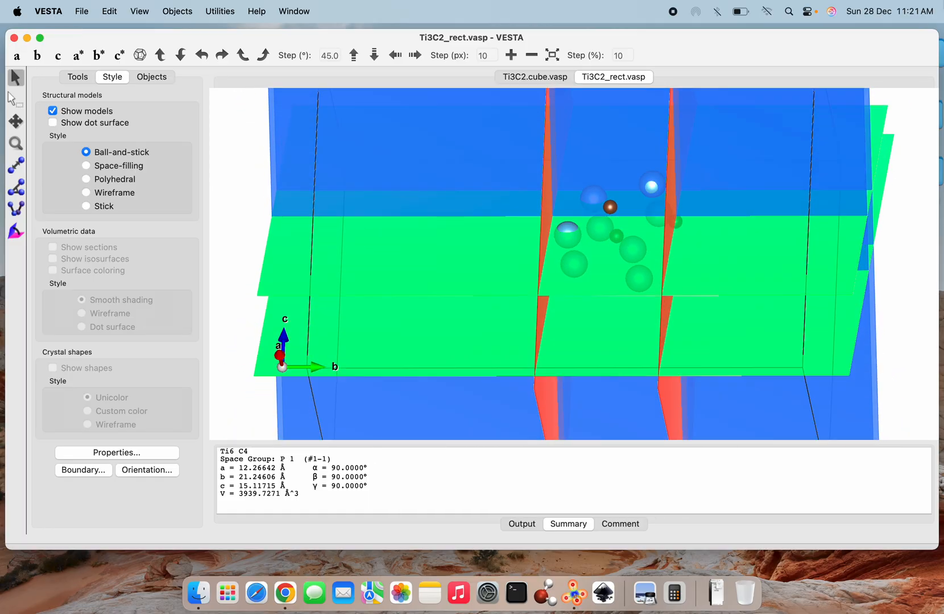
left_click(942, 170)
scroll(675, 331, "down", 3)
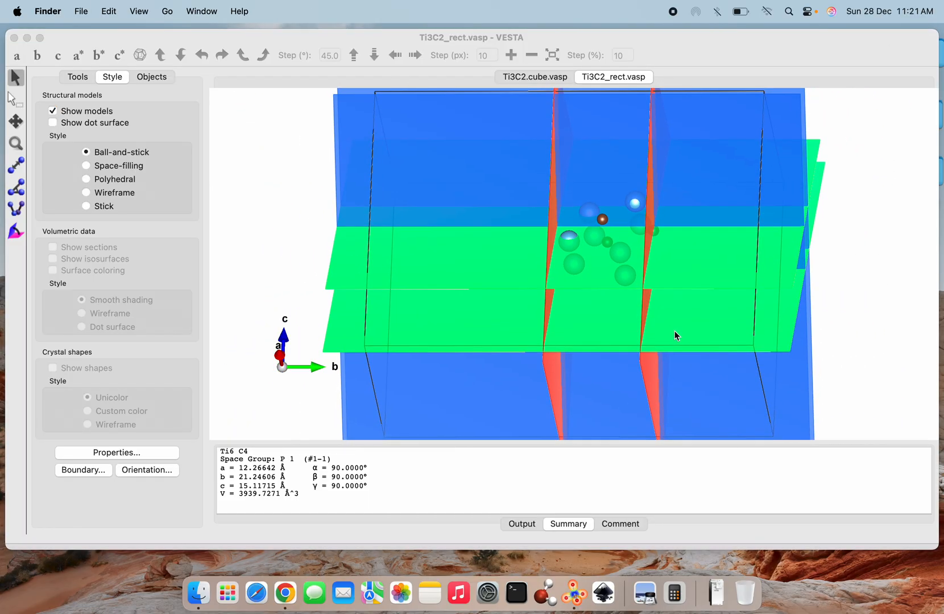
left_click(675, 333)
left_click_drag(676, 333, 752, 207)
scroll(554, 298, "down", 3)
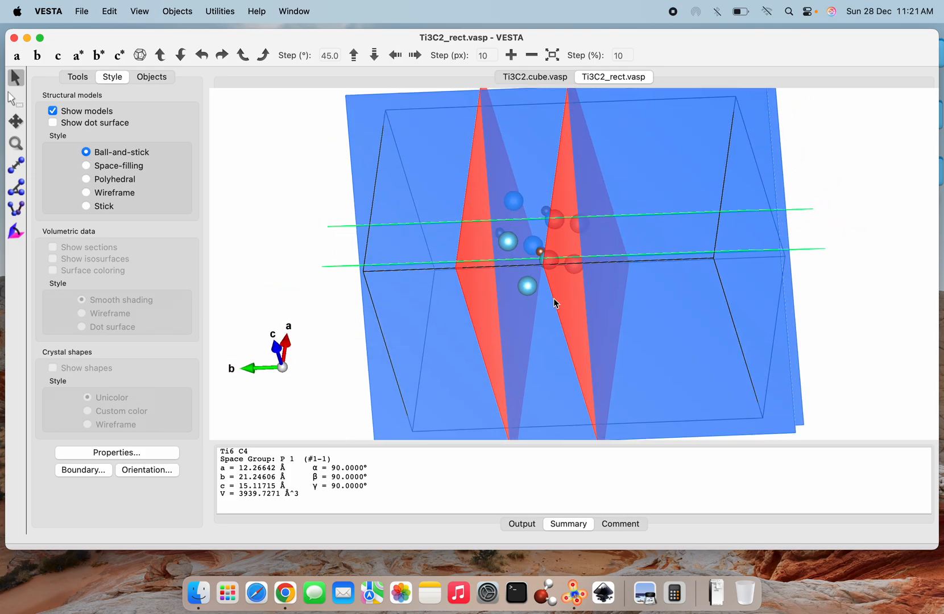
left_click_drag(553, 298, 592, 298)
left_click(14, 101)
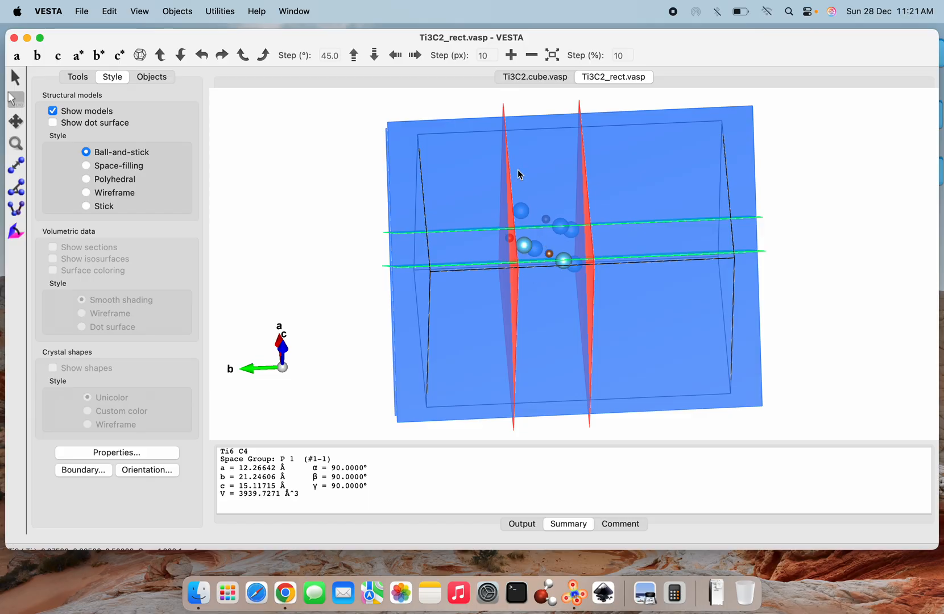
left_click(521, 211)
left_click(20, 83)
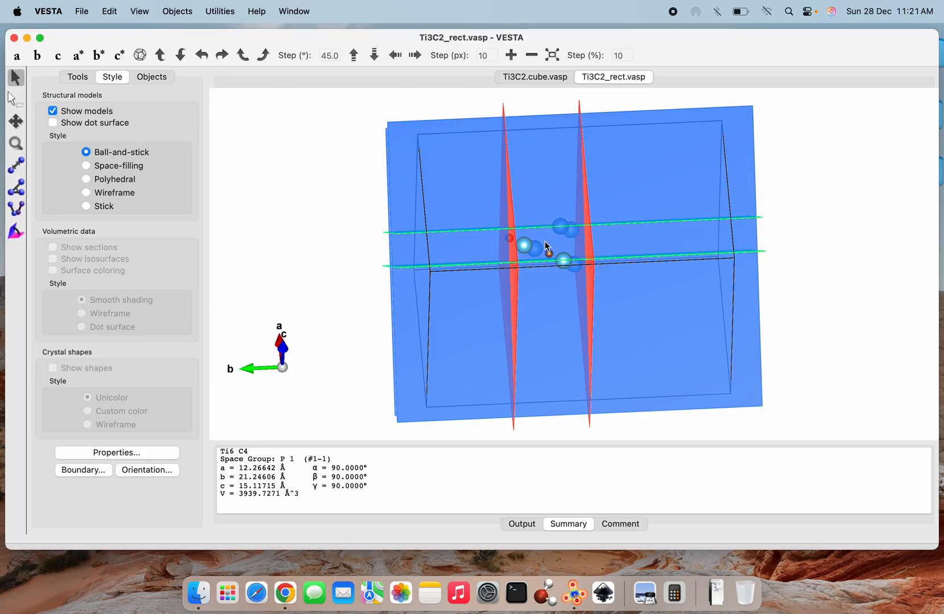
Delete the Ti atoms lying outside the pair of blue planes
left_click_drag(548, 248, 547, 6)
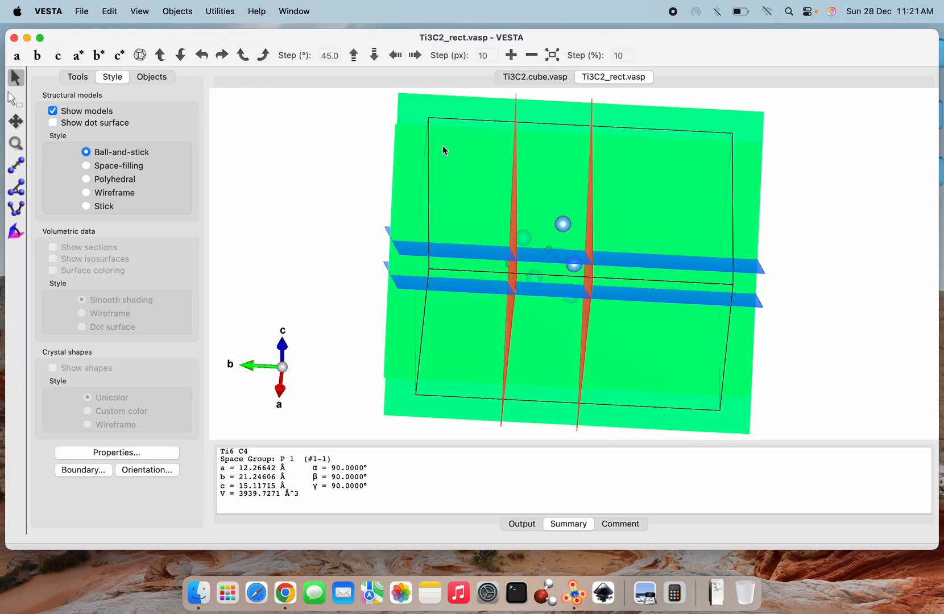
left_click(16, 99)
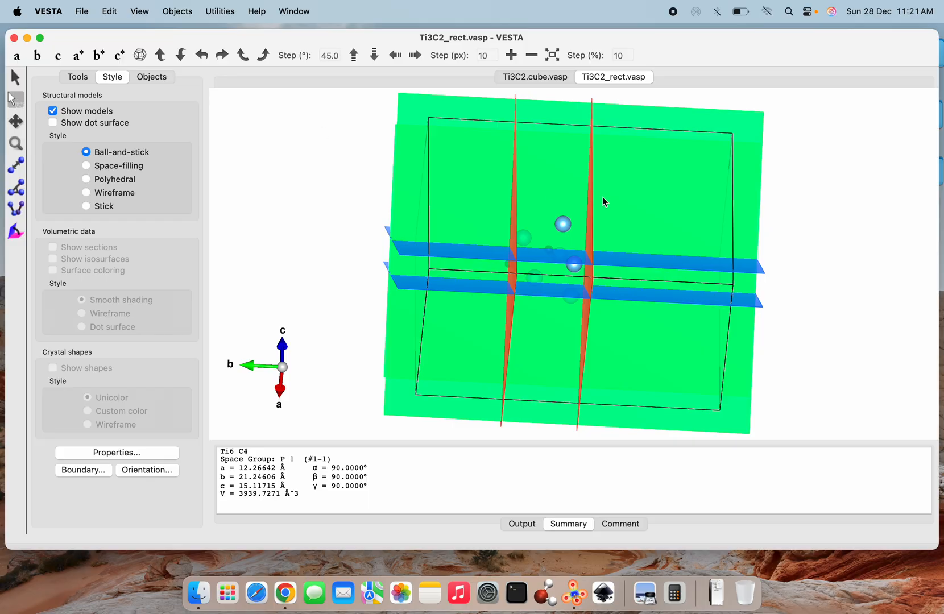
left_click(563, 224)
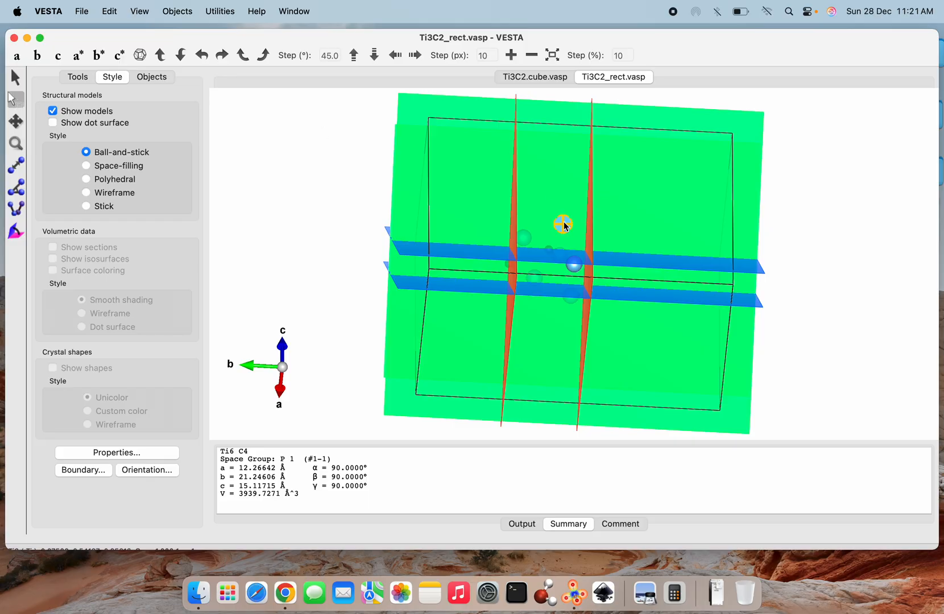
left_click(11, 78)
left_click_drag(516, 250, 500, 261)
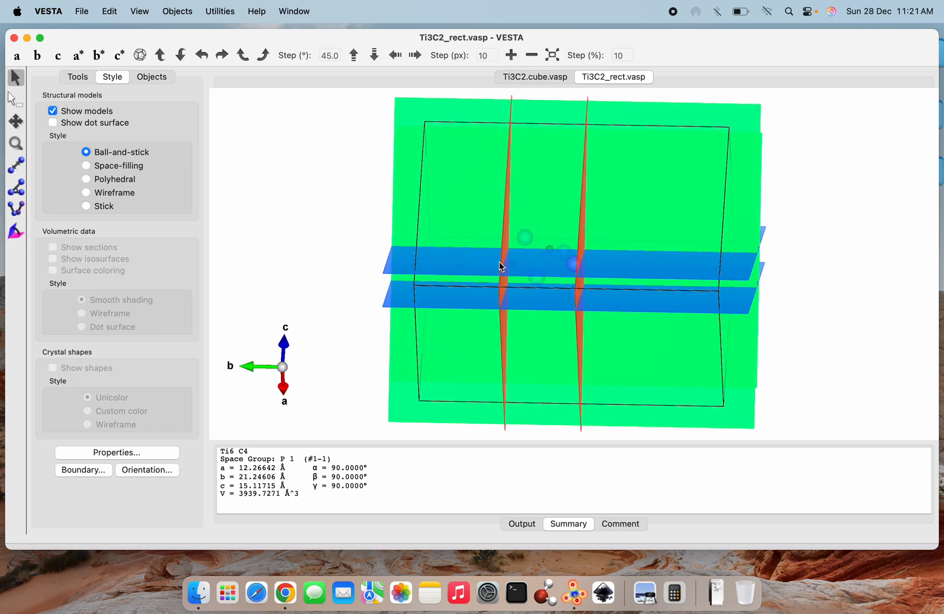
left_click(14, 100)
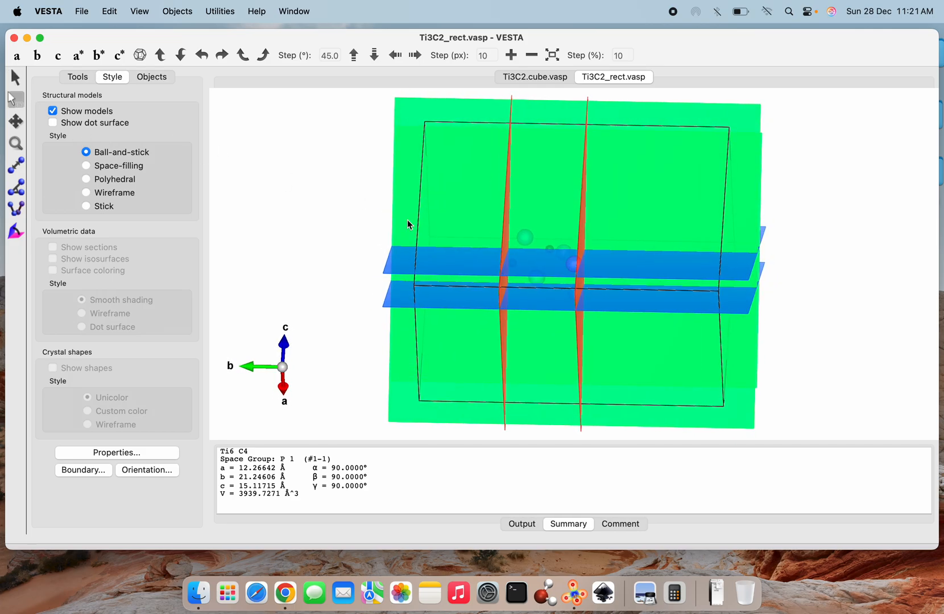
left_click(524, 241)
left_click(17, 78)
Examine from several angles how the remaining Ti and C atoms sit between the red, green and blue planes
left_click_drag(530, 243, 505, 7)
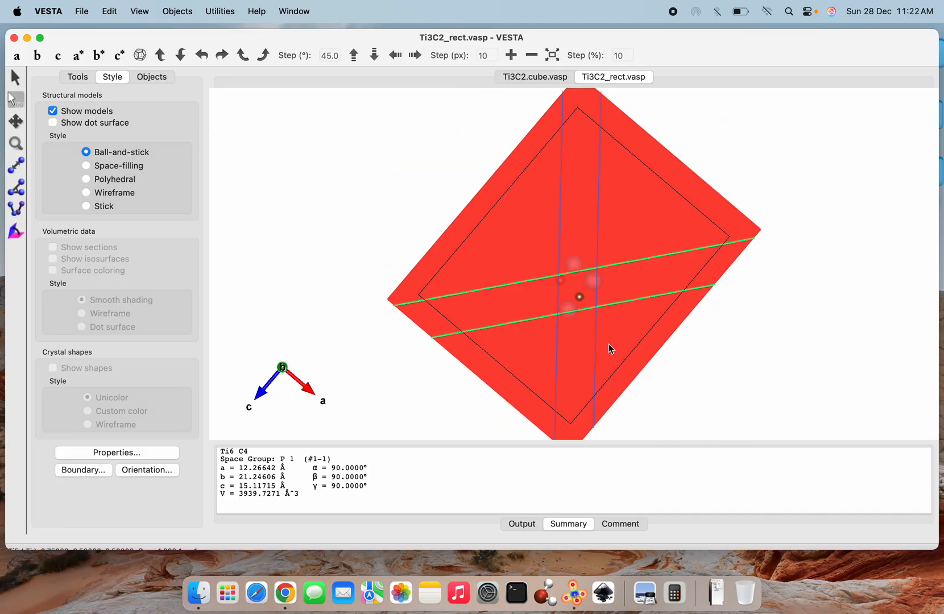
scroll(609, 344, "up", 3)
scroll(609, 345, "down", 3)
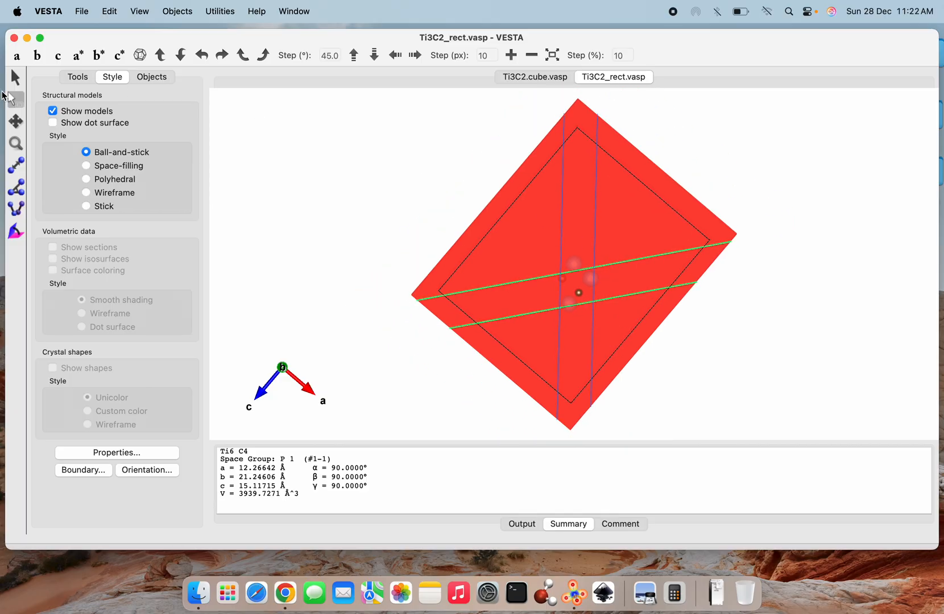
left_click(14, 81)
left_click_drag(477, 377, 546, 143)
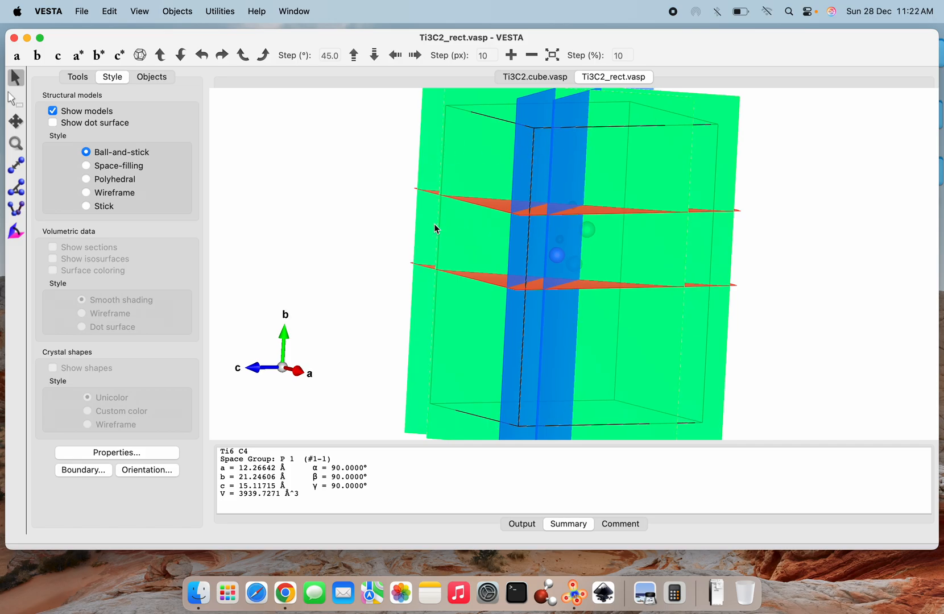
left_click_drag(430, 223, 638, 223)
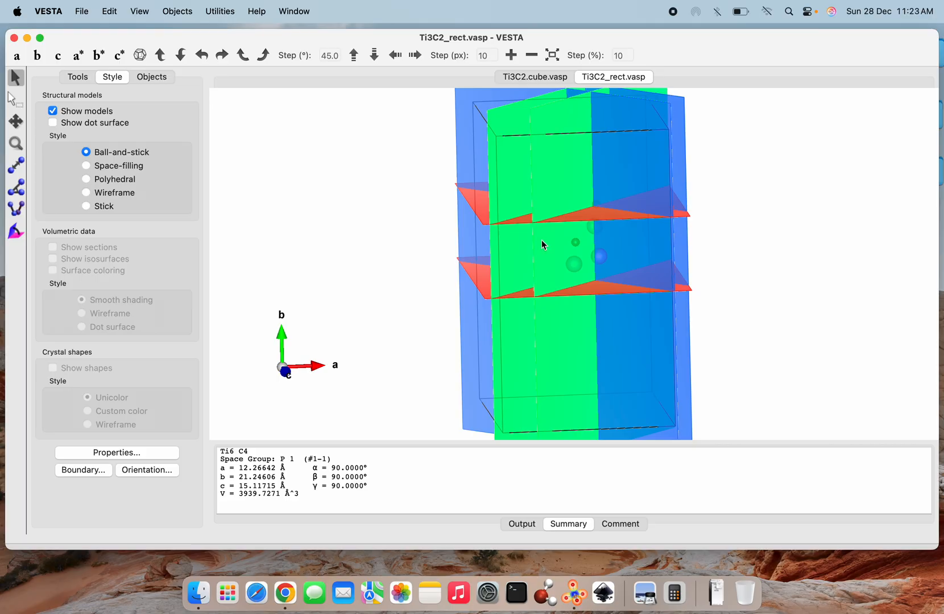
left_click_drag(541, 242, 685, 217)
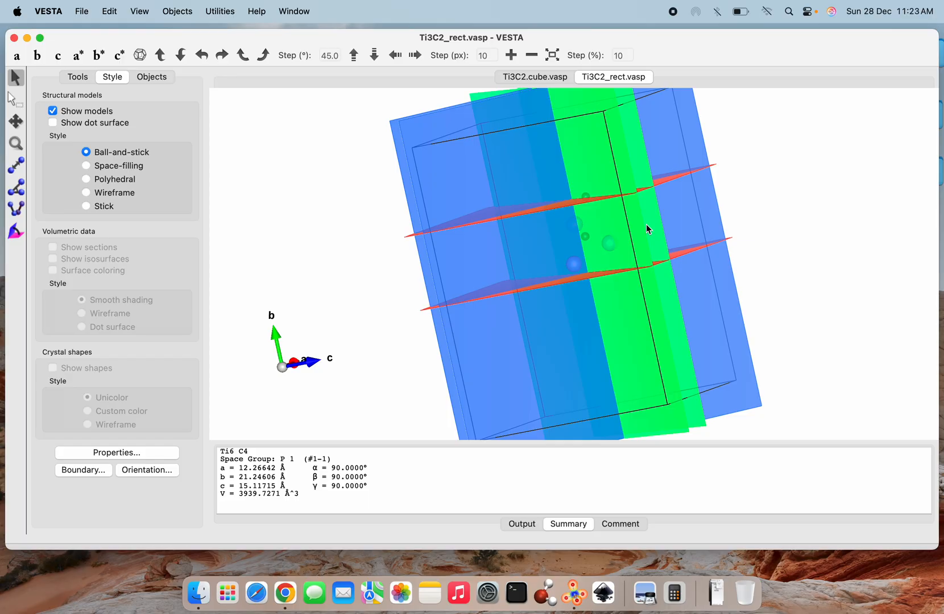
scroll(623, 284, "down", 5)
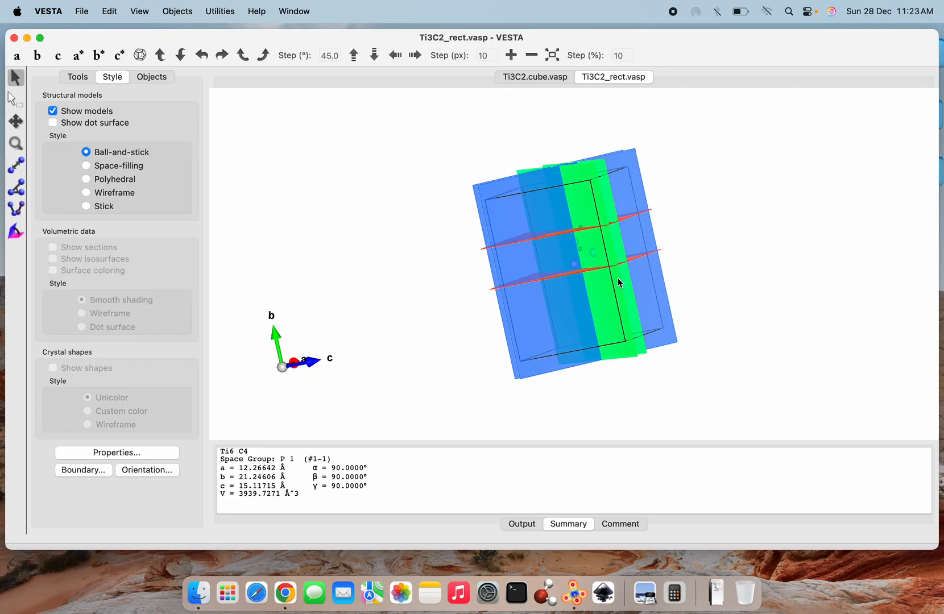
scroll(643, 280, "up", 4)
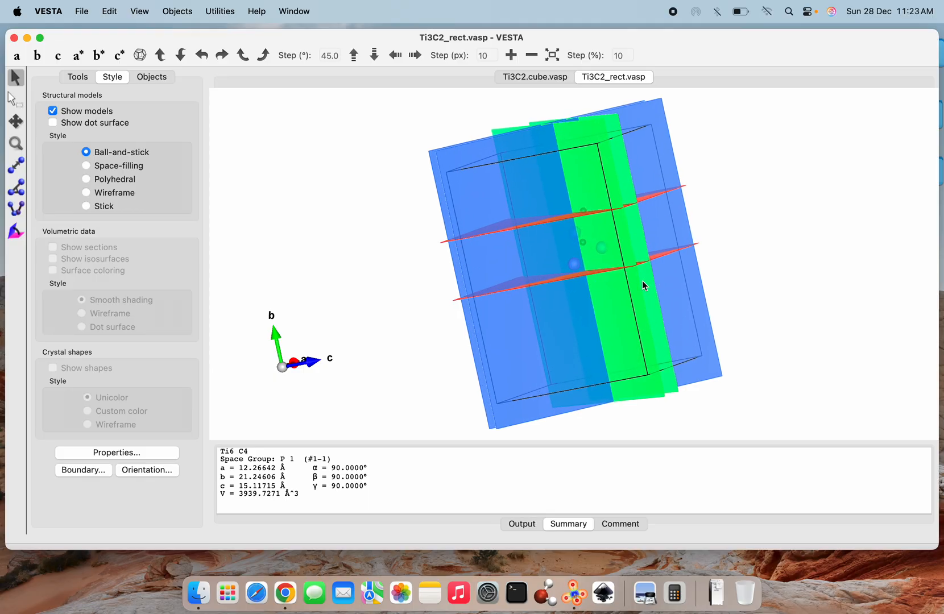
left_click_drag(643, 280, 438, 312)
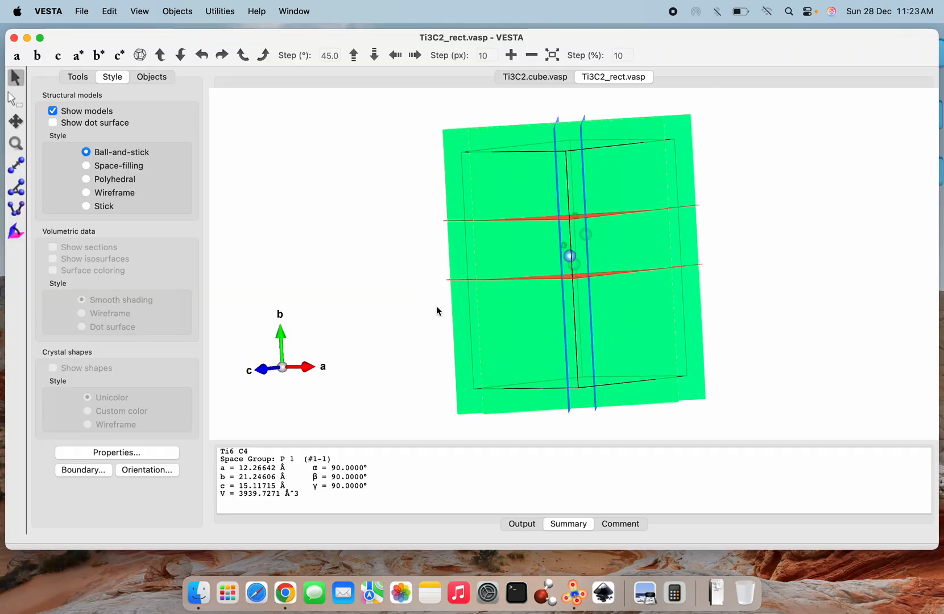
scroll(436, 310, "up", 5)
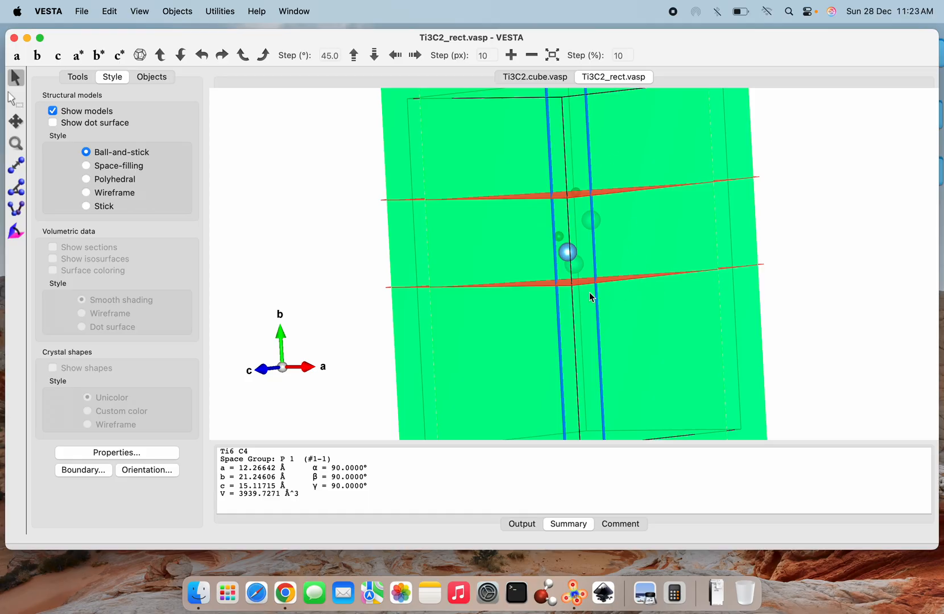
left_click_drag(591, 297, 595, 354)
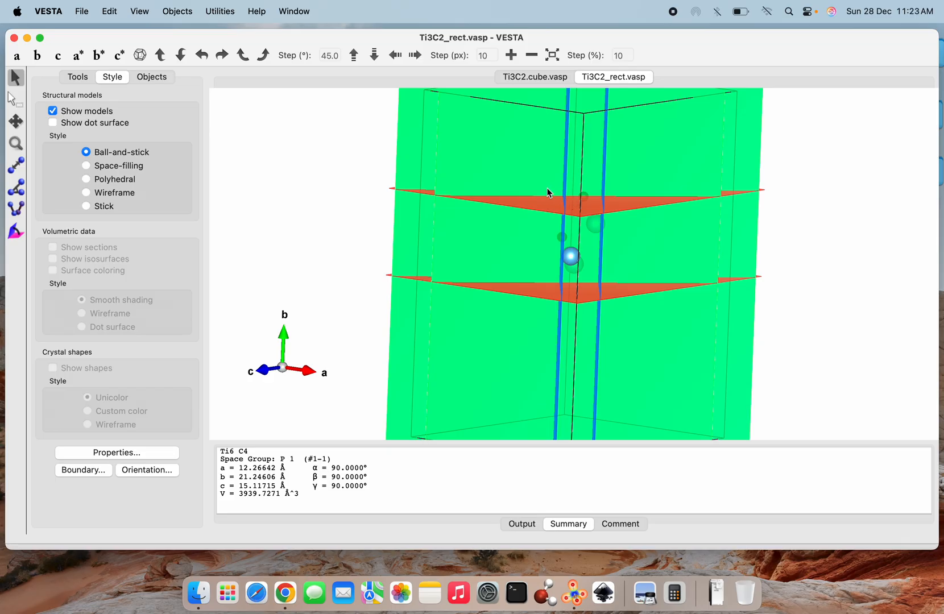
scroll(556, 236, "up", 3)
scroll(556, 236, "down", 5)
scroll(557, 240, "down", 3)
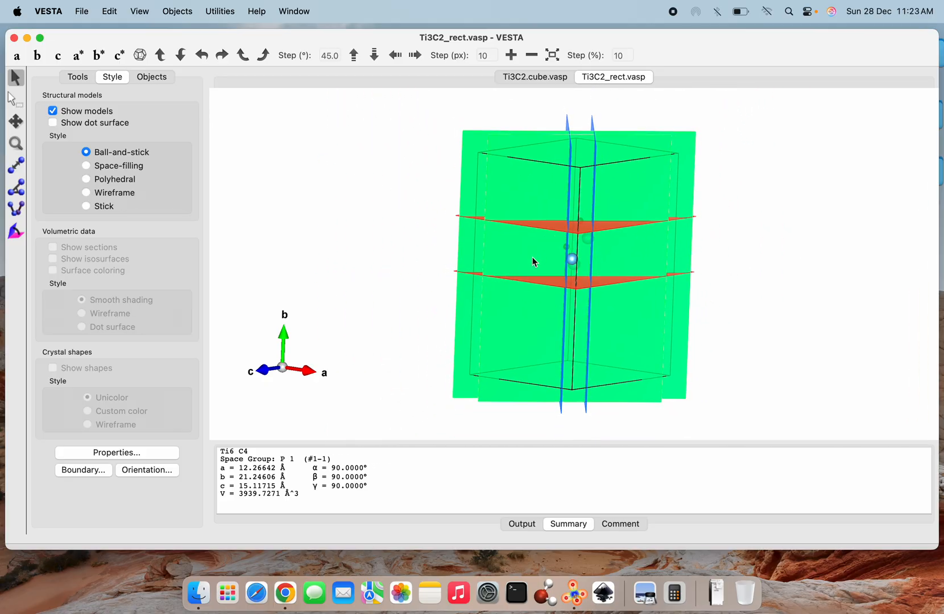
mouse_move(533, 258)
left_mouse_down()
mouse_move(601, 249)
mouse_move(649, 280)
mouse_move(569, 253)
mouse_move(470, 265)
mouse_move(523, 261)
left_mouse_up()
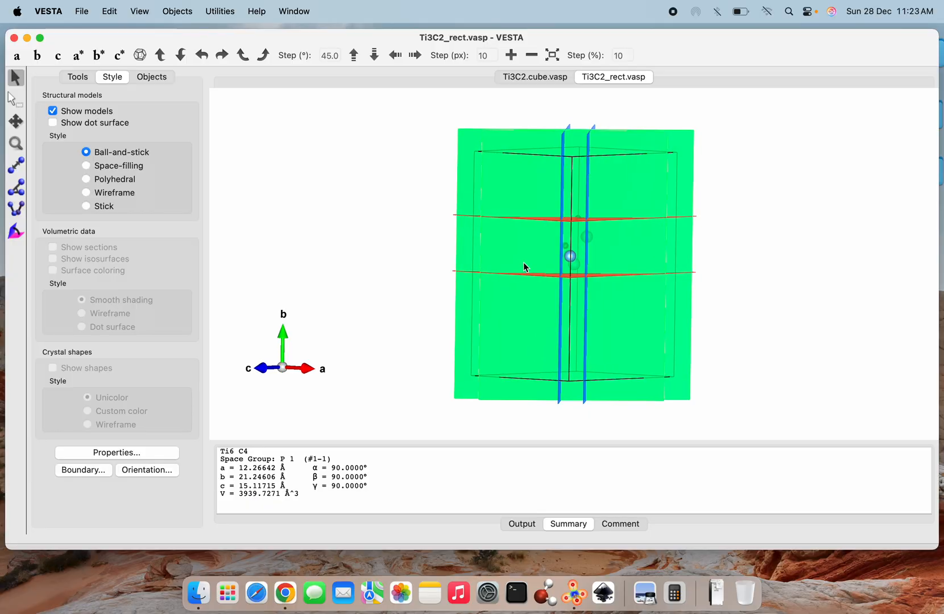